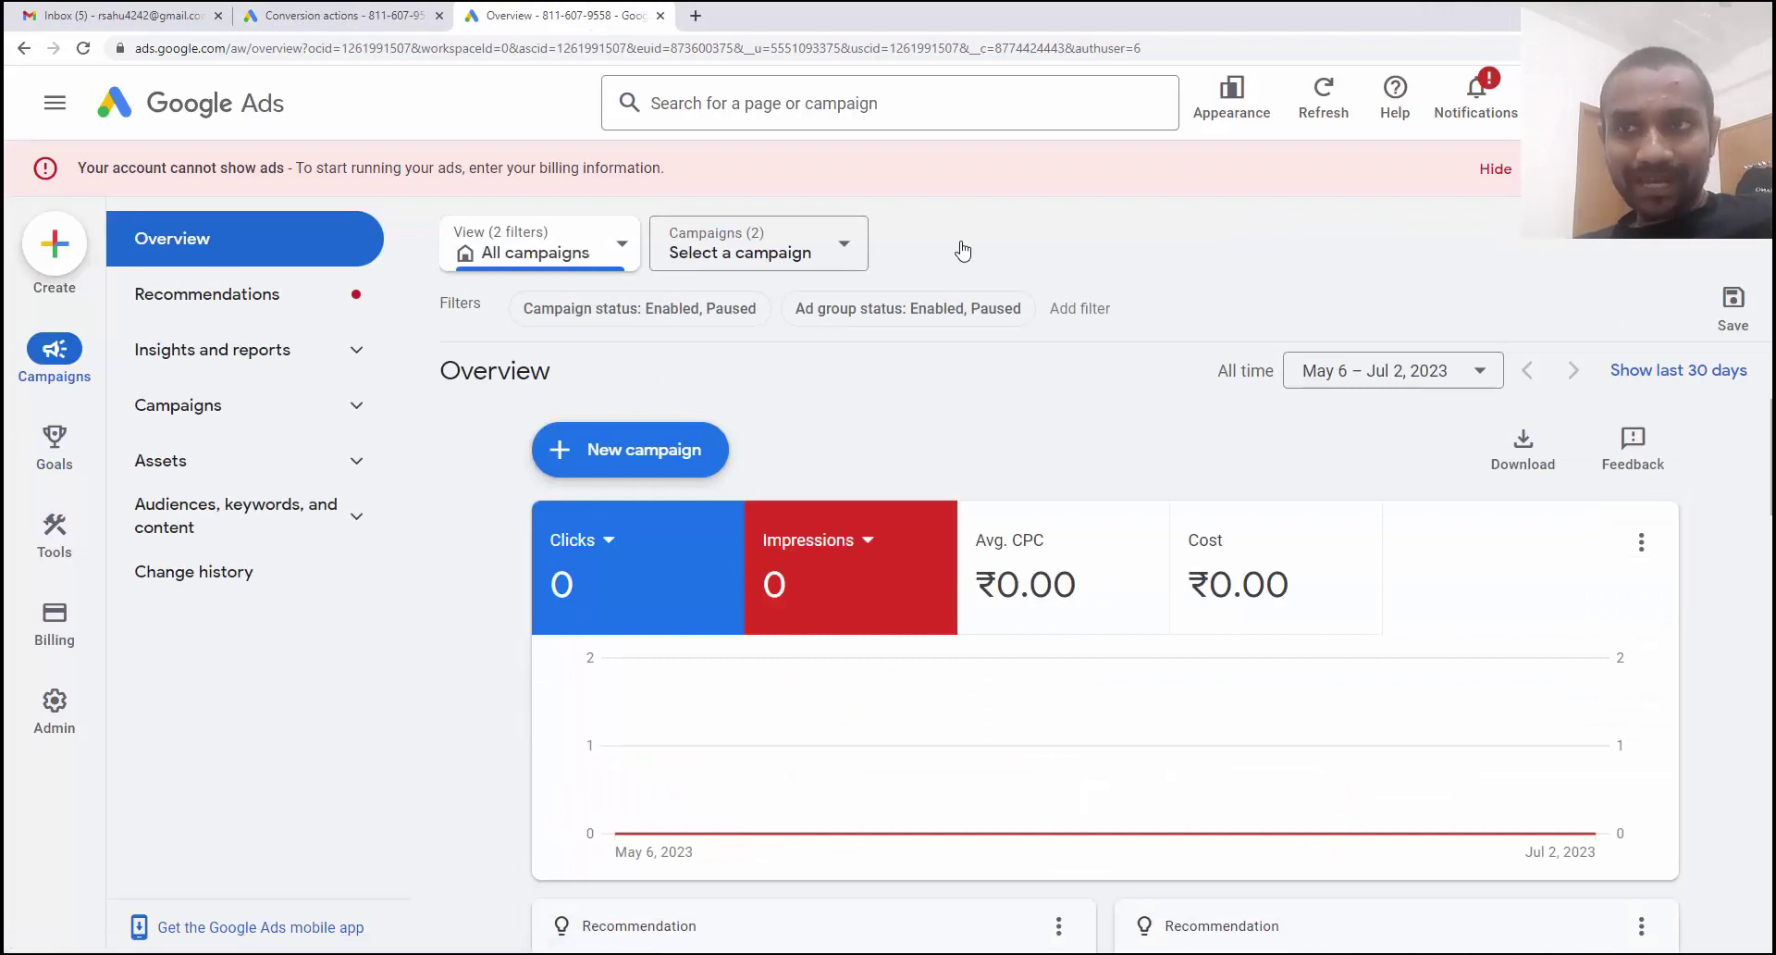
Open the conversions summary under Goals and look over its conversion goal groups.
mouse_move(57, 462)
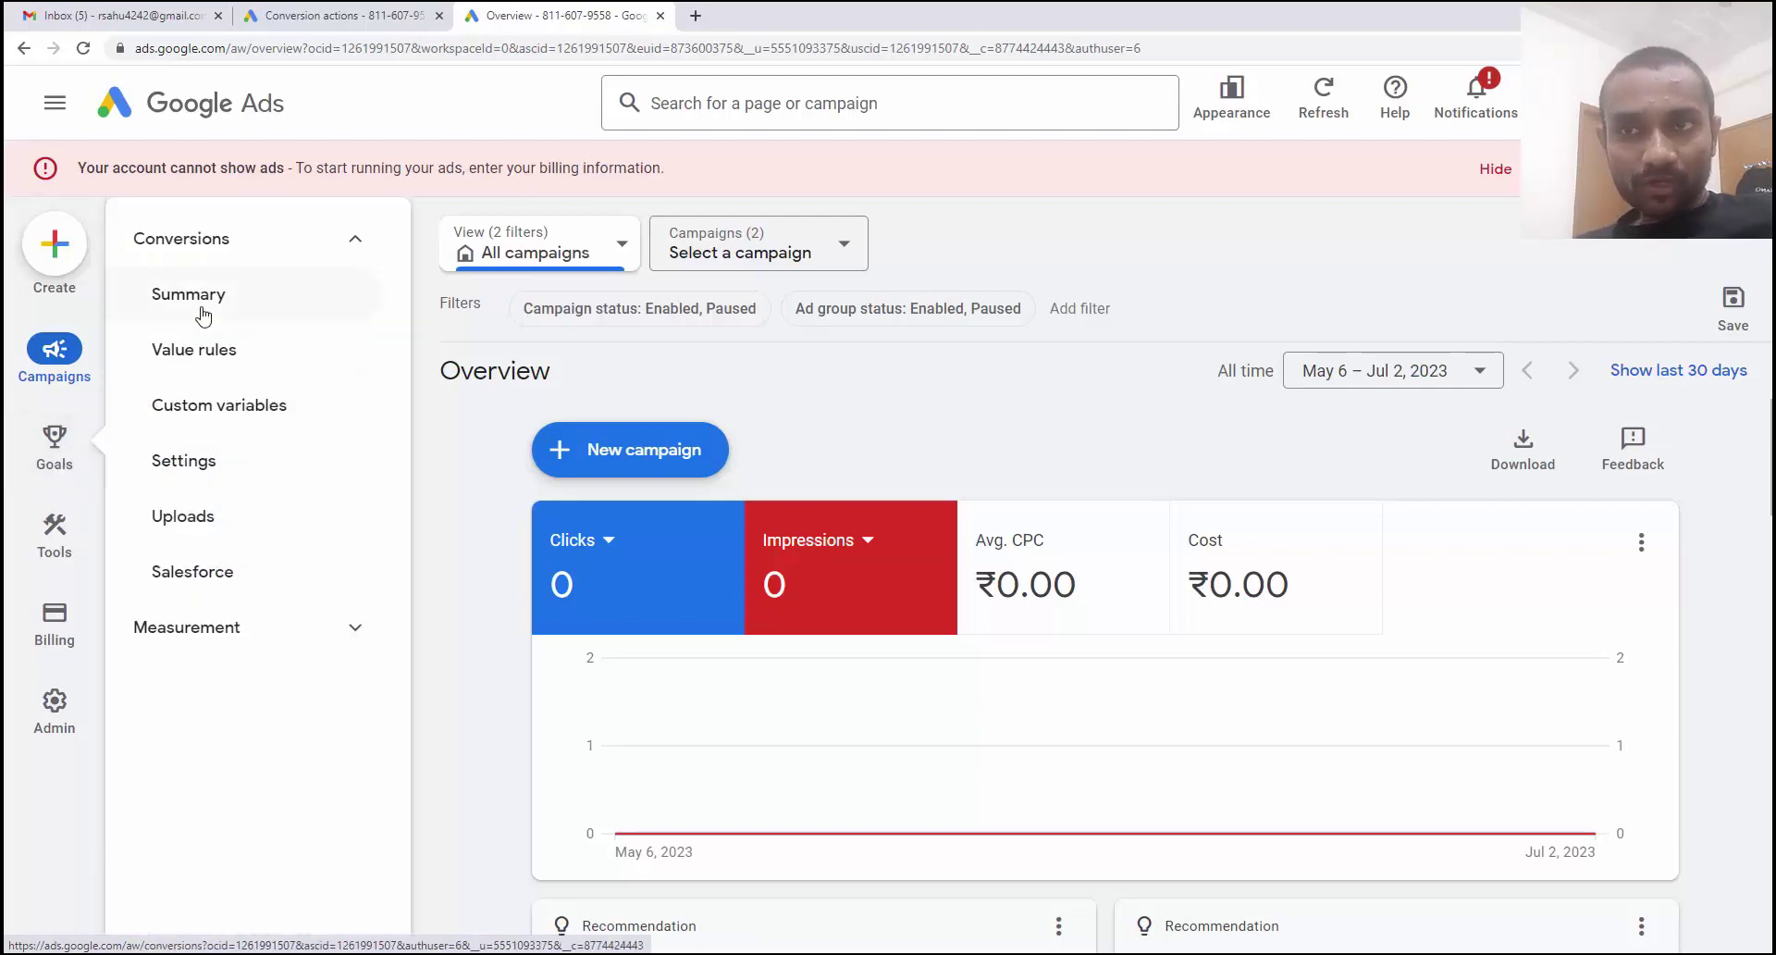
click(204, 317)
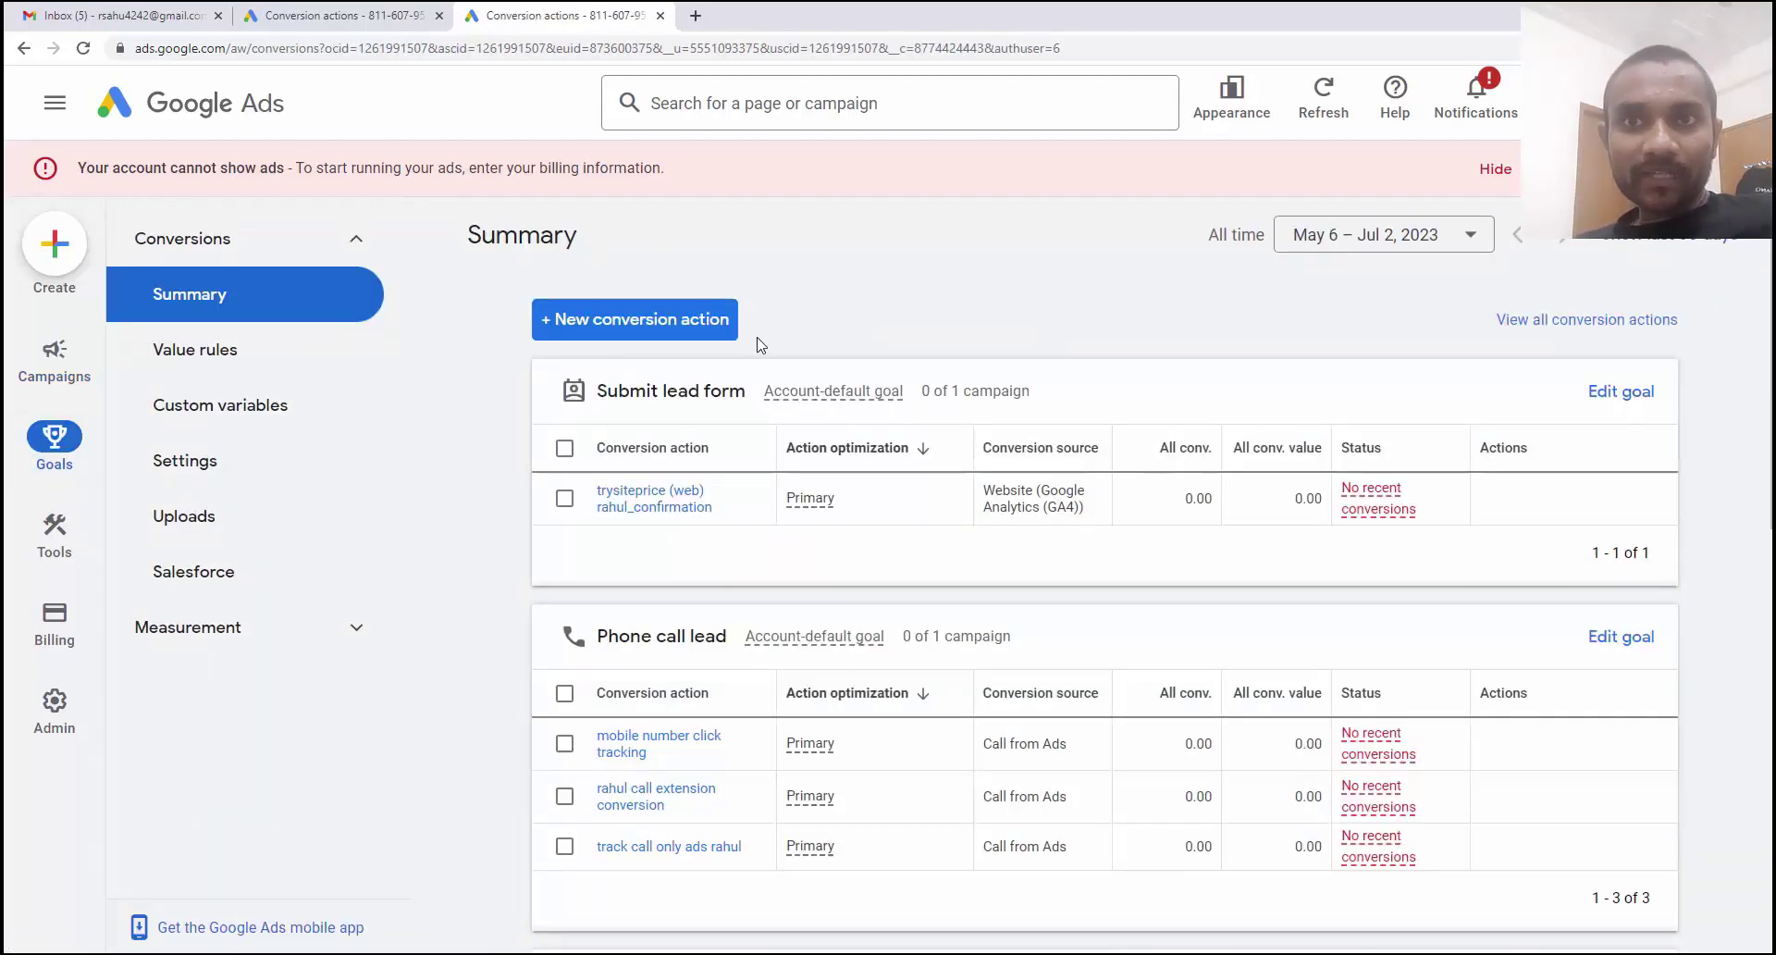
scroll(760, 345, down, 4)
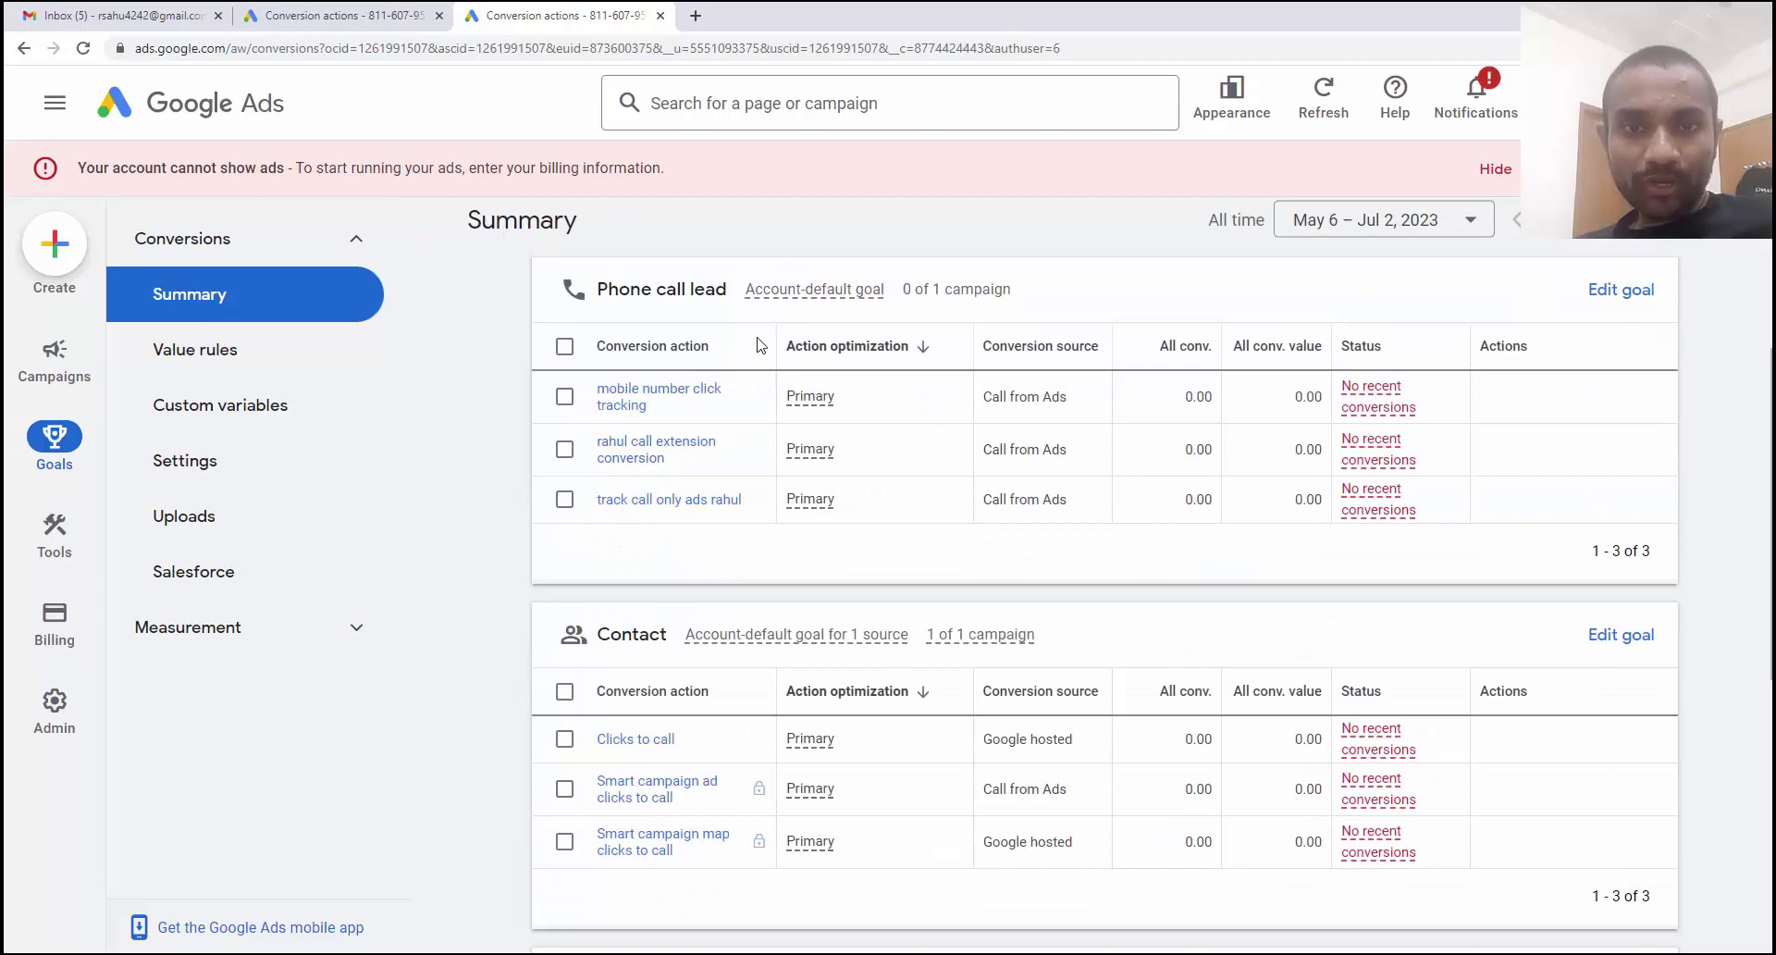
scroll(760, 345, down, 5)
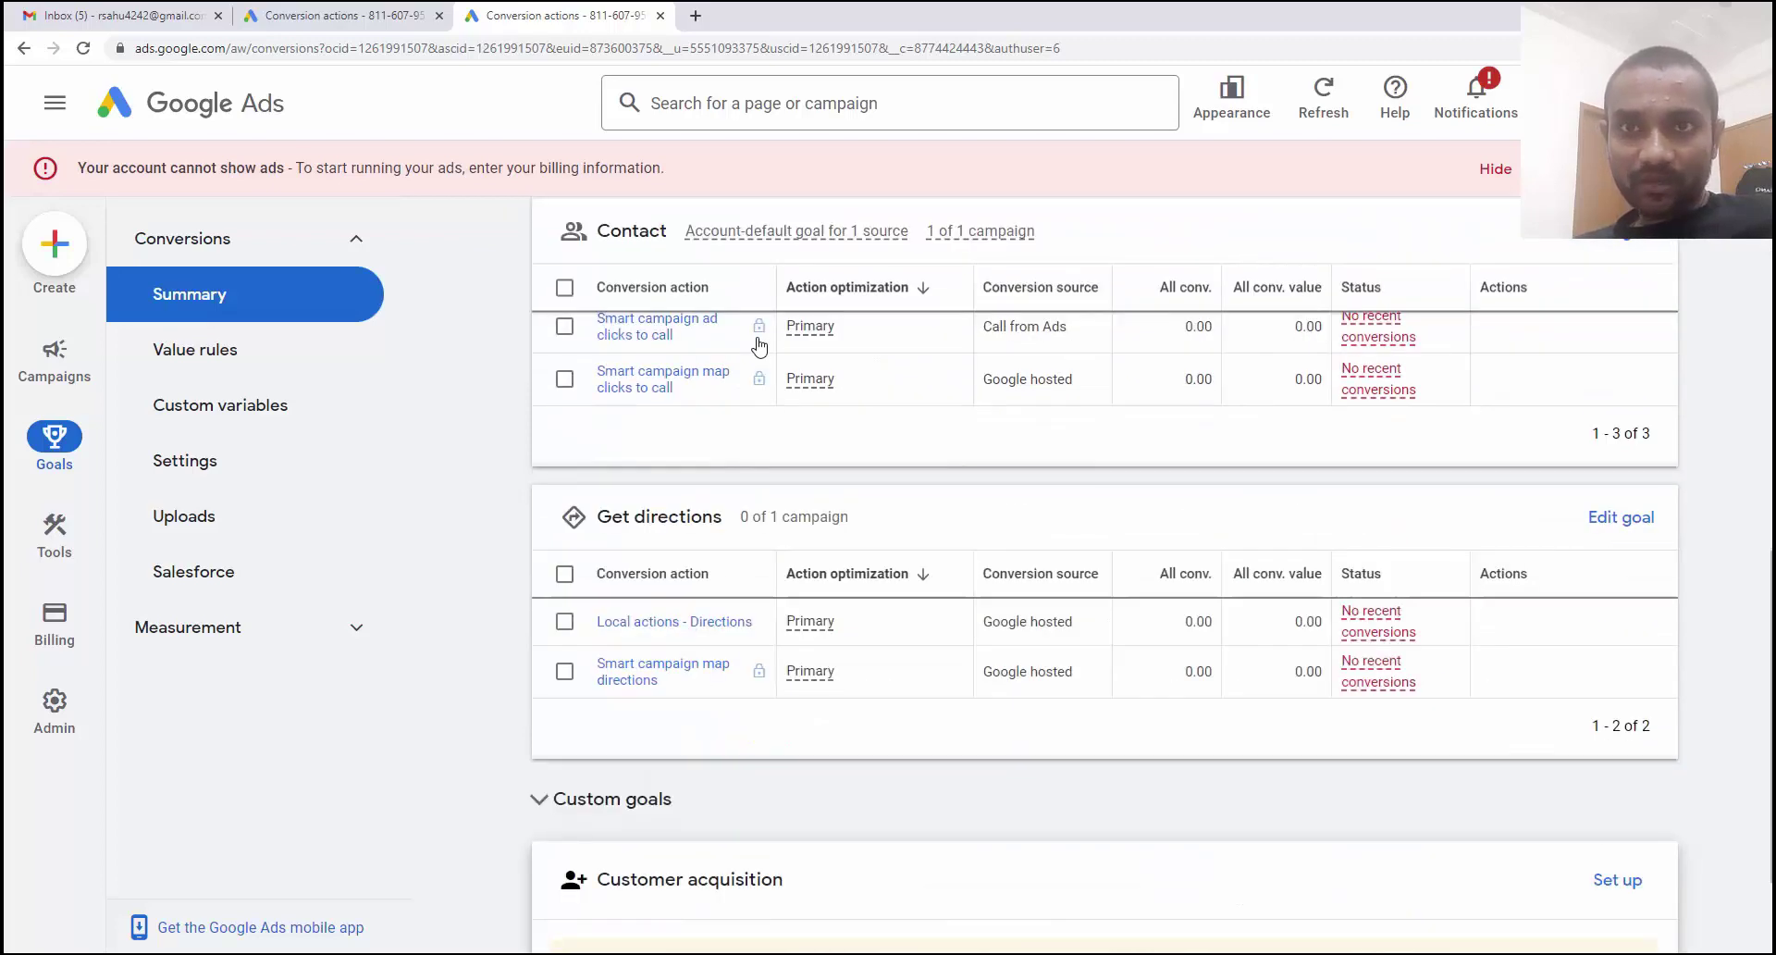
scroll(760, 346, up, 7)
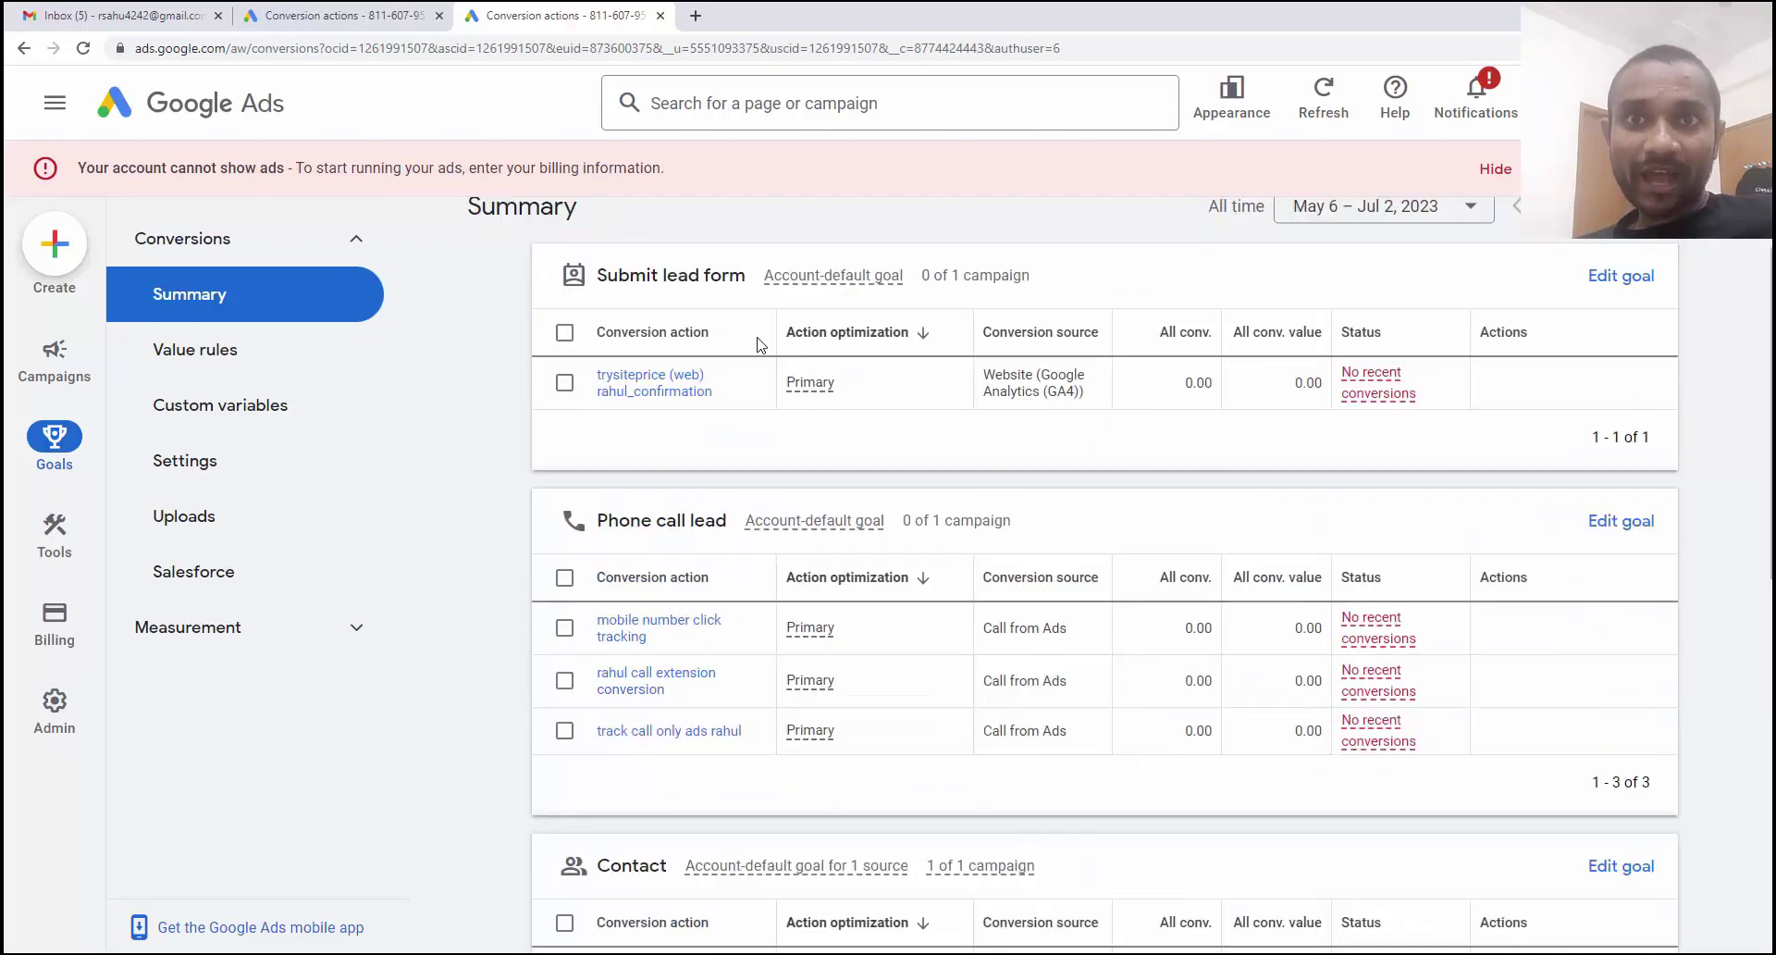
scroll(760, 345, up, 1)
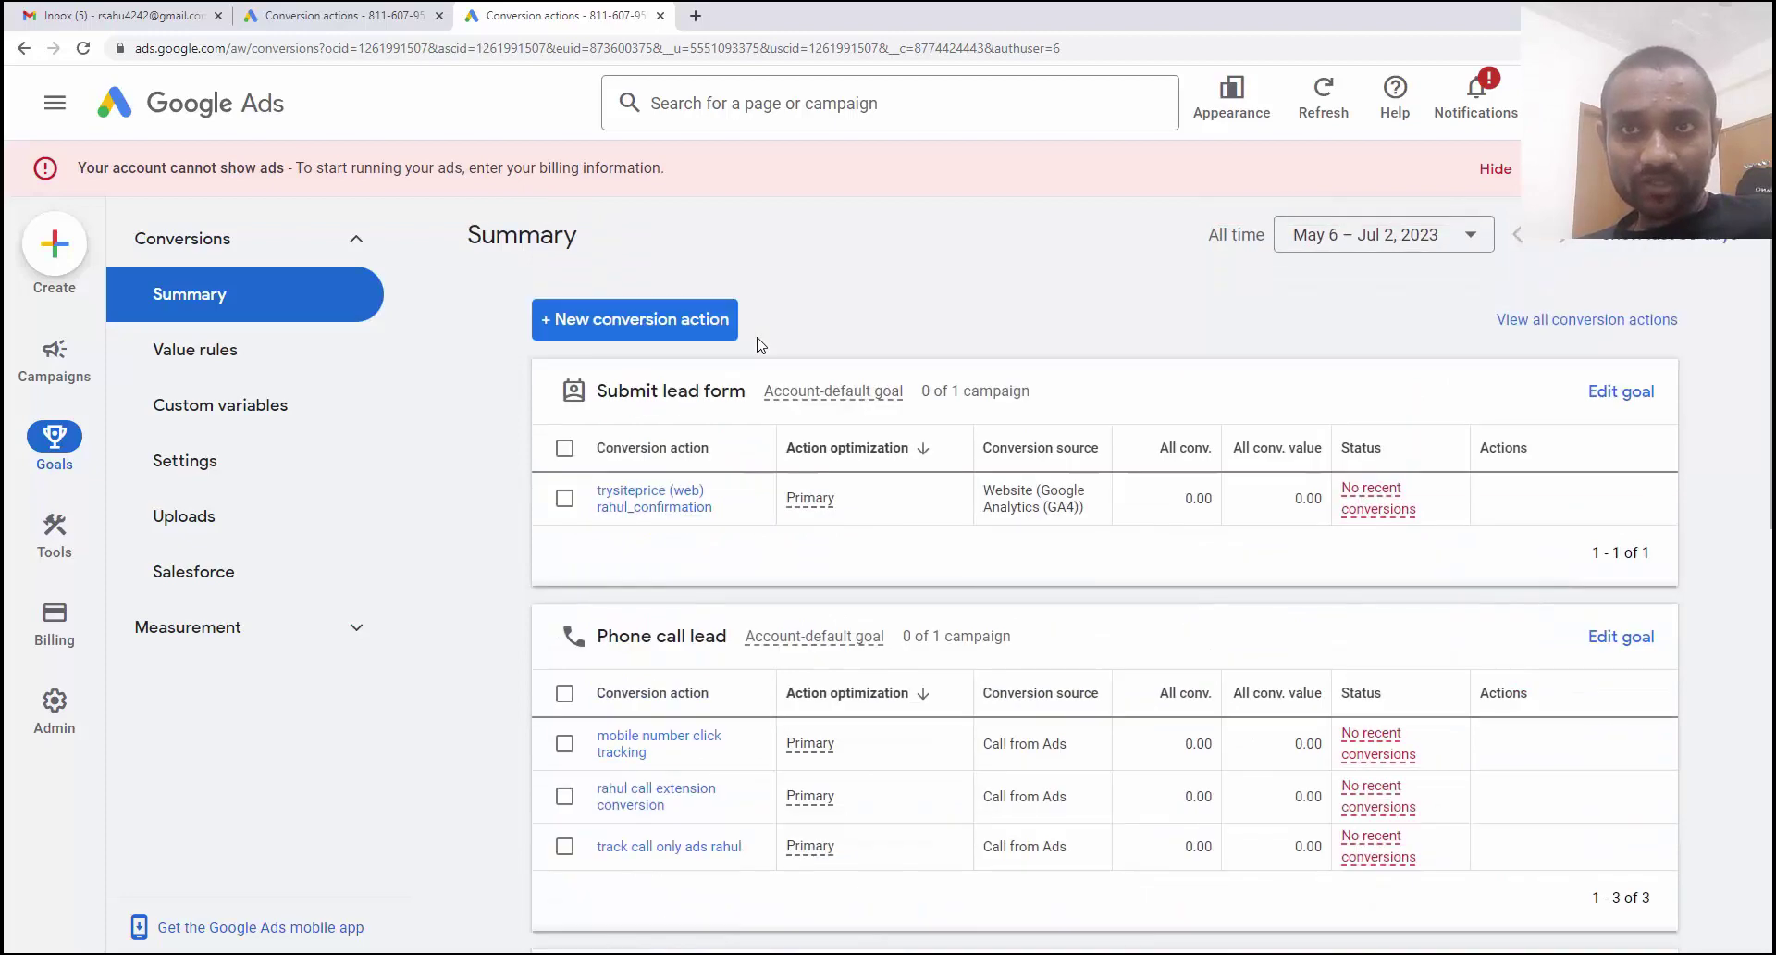
Review the Website, App, Phone calls and Import options for a new conversion action, then leave without creating one.
click(638, 318)
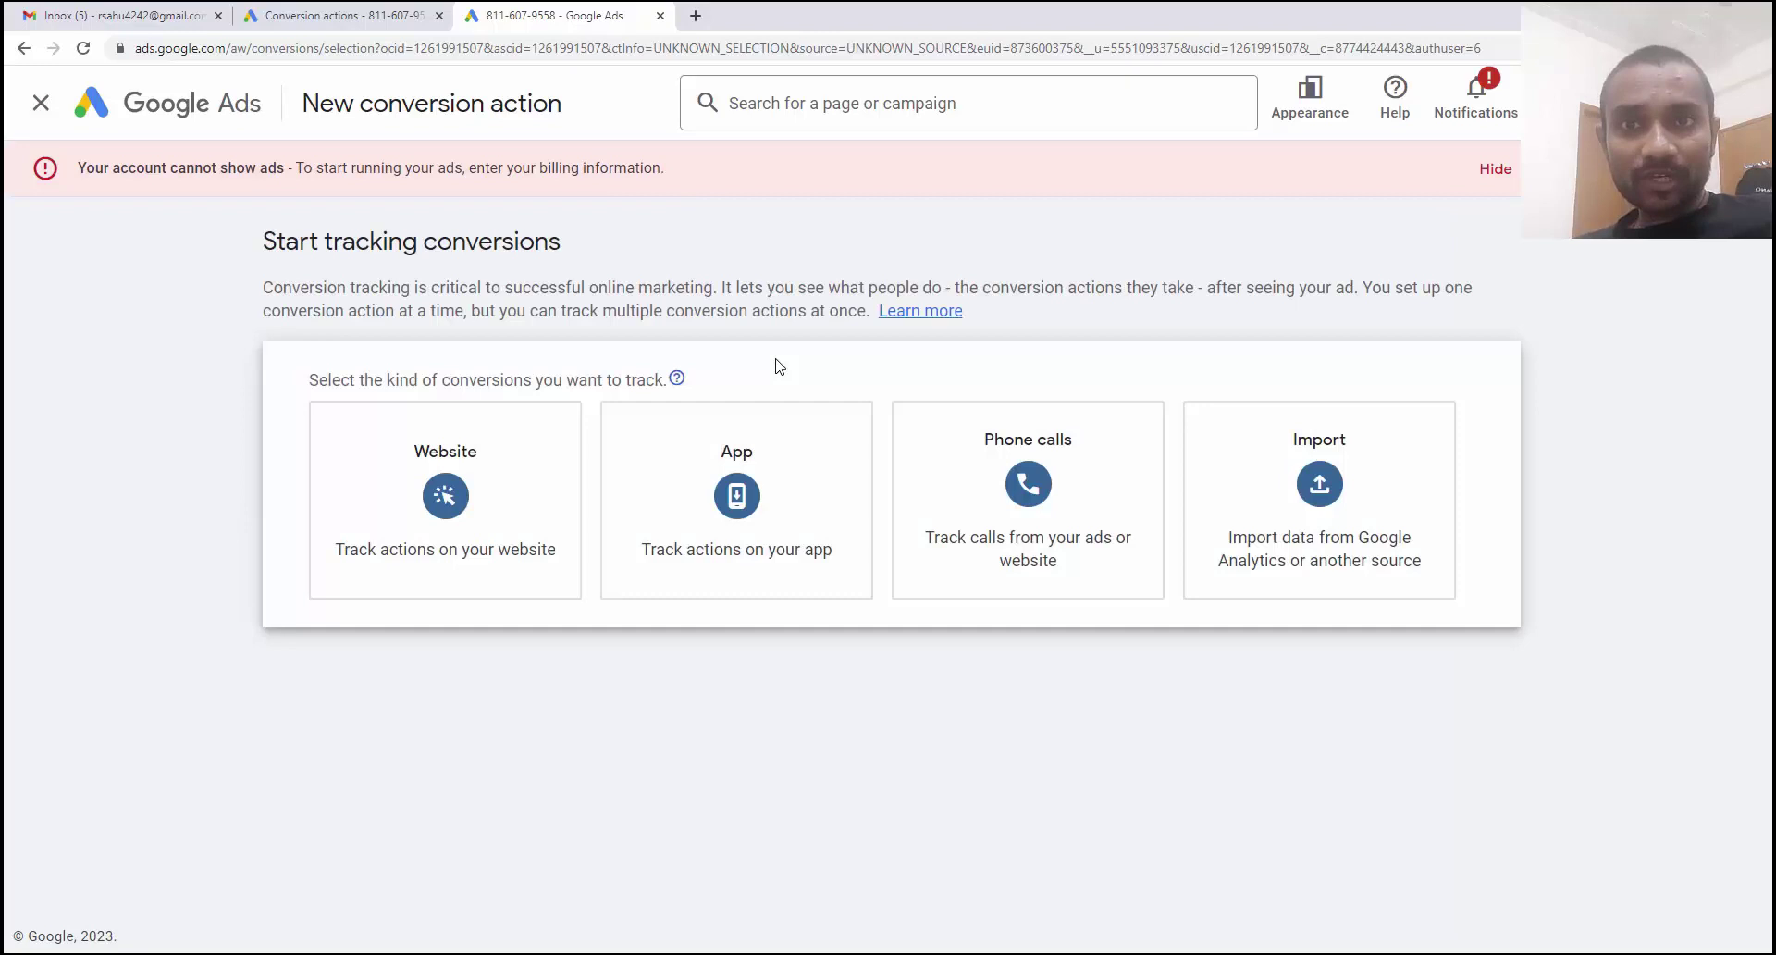
mouse_move(450, 480)
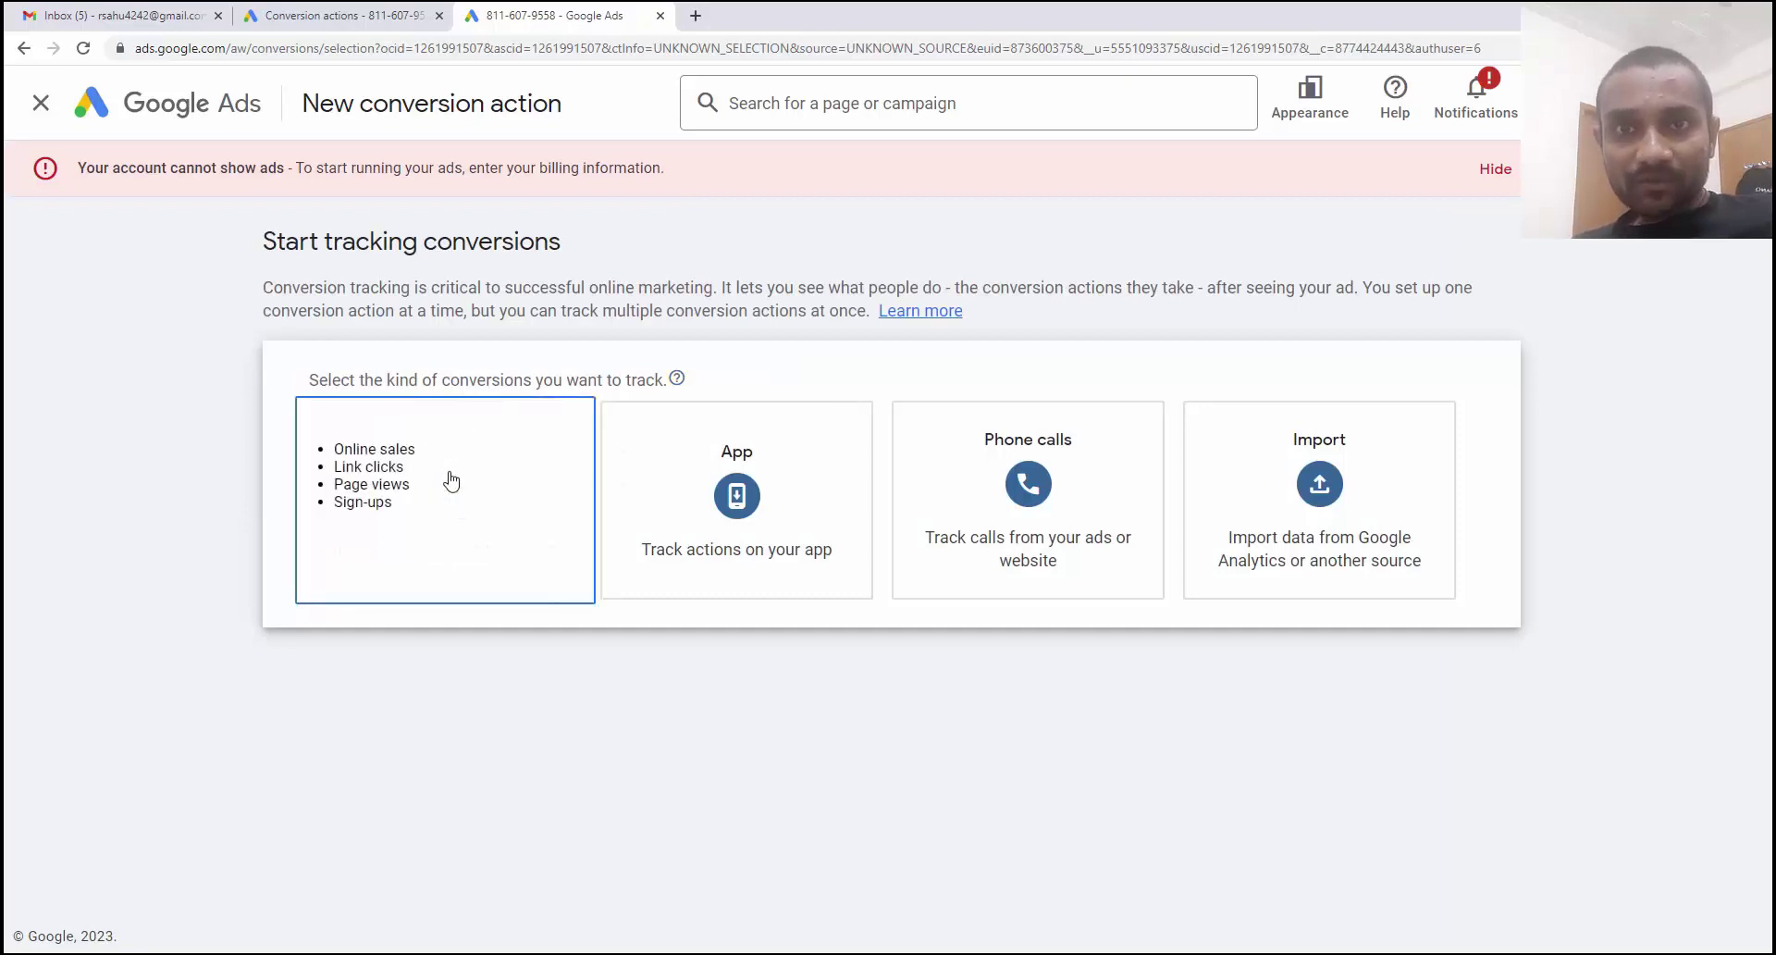
mouse_move(726, 492)
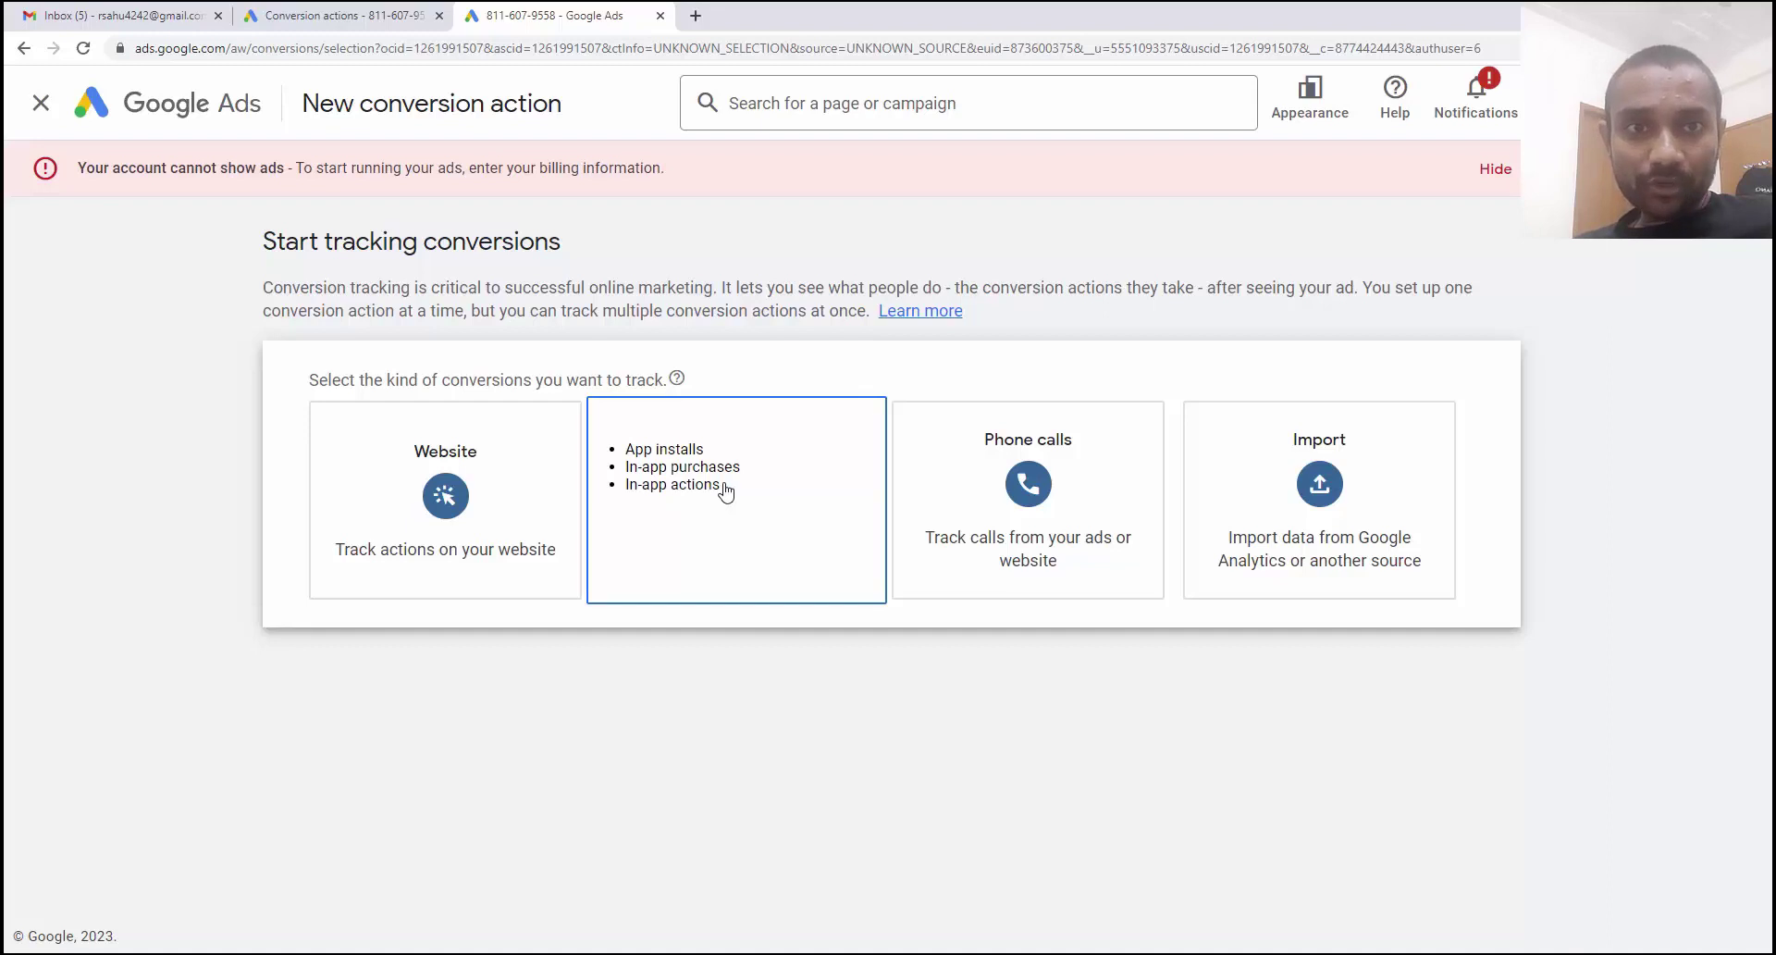
mouse_move(1073, 527)
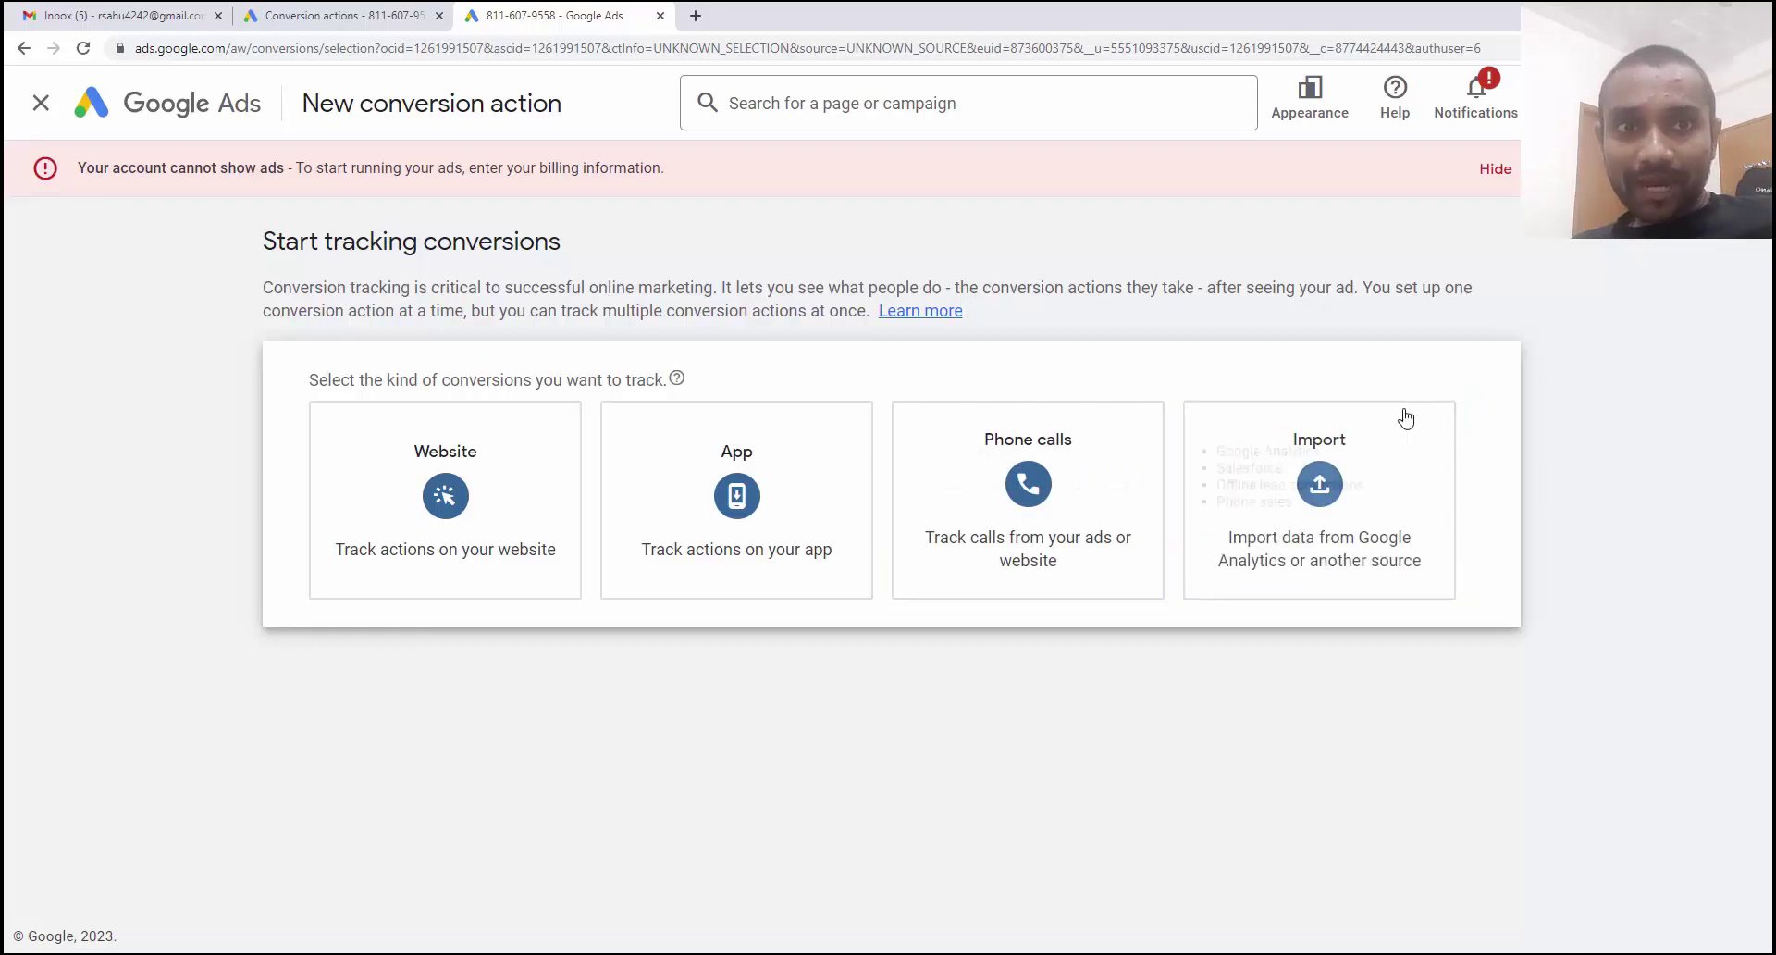
mouse_move(1300, 472)
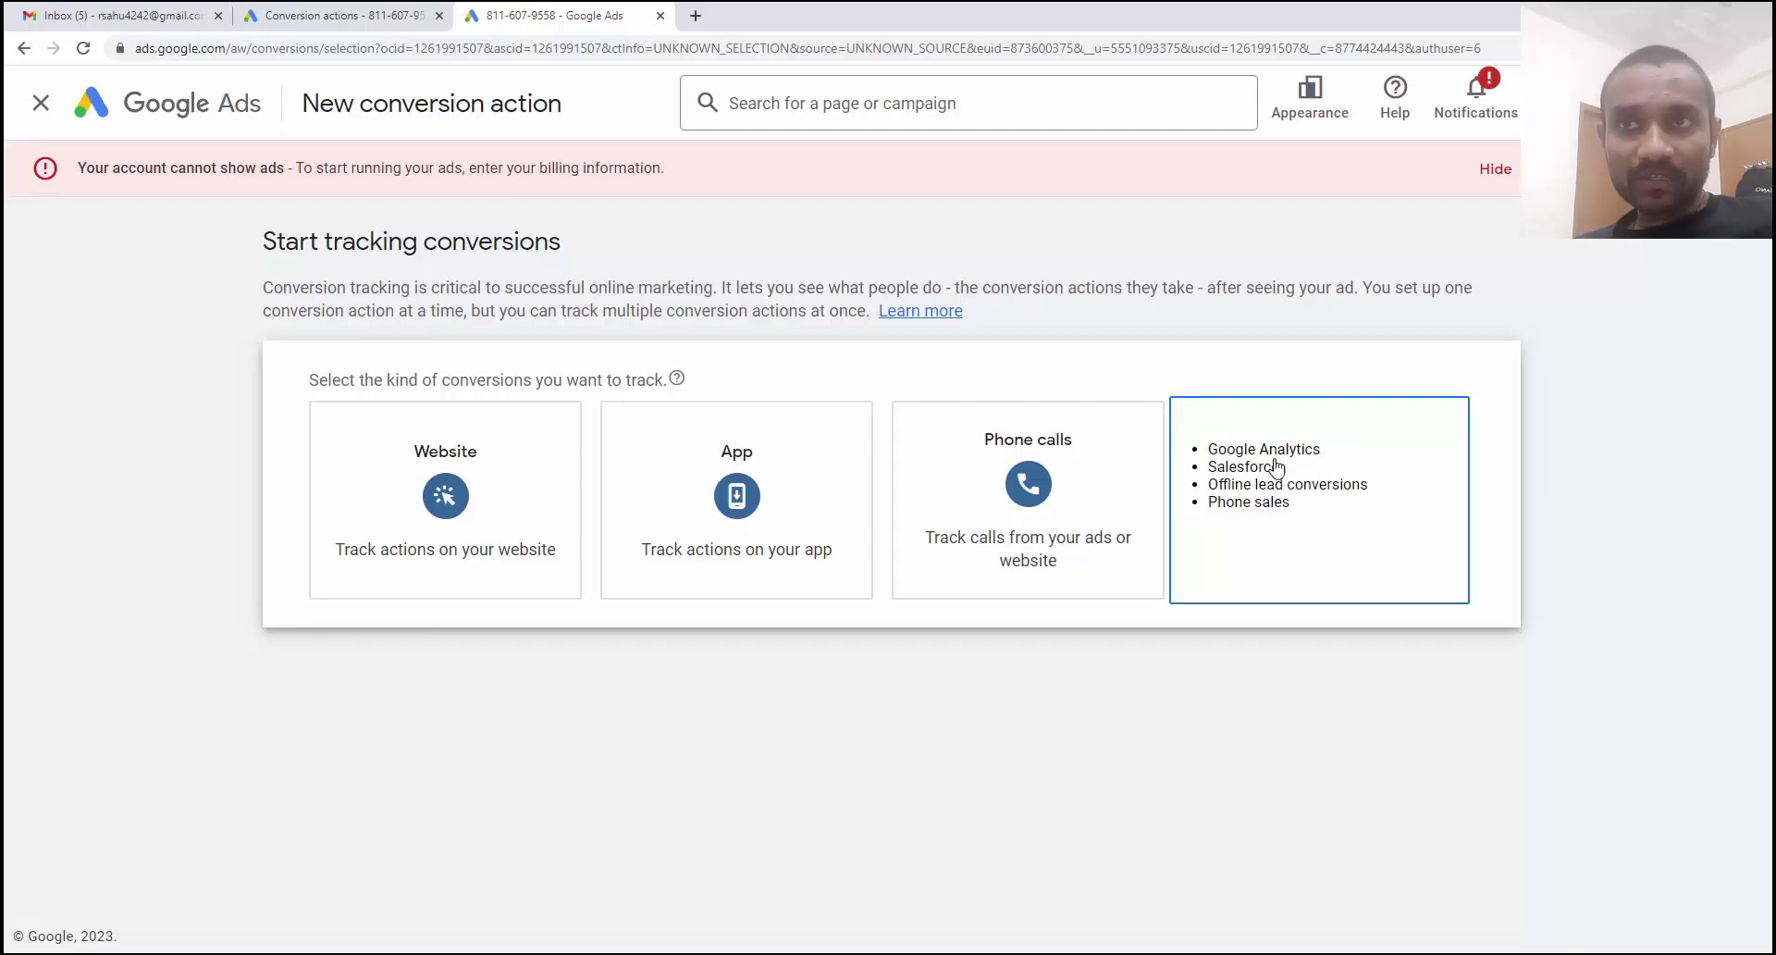
click(41, 105)
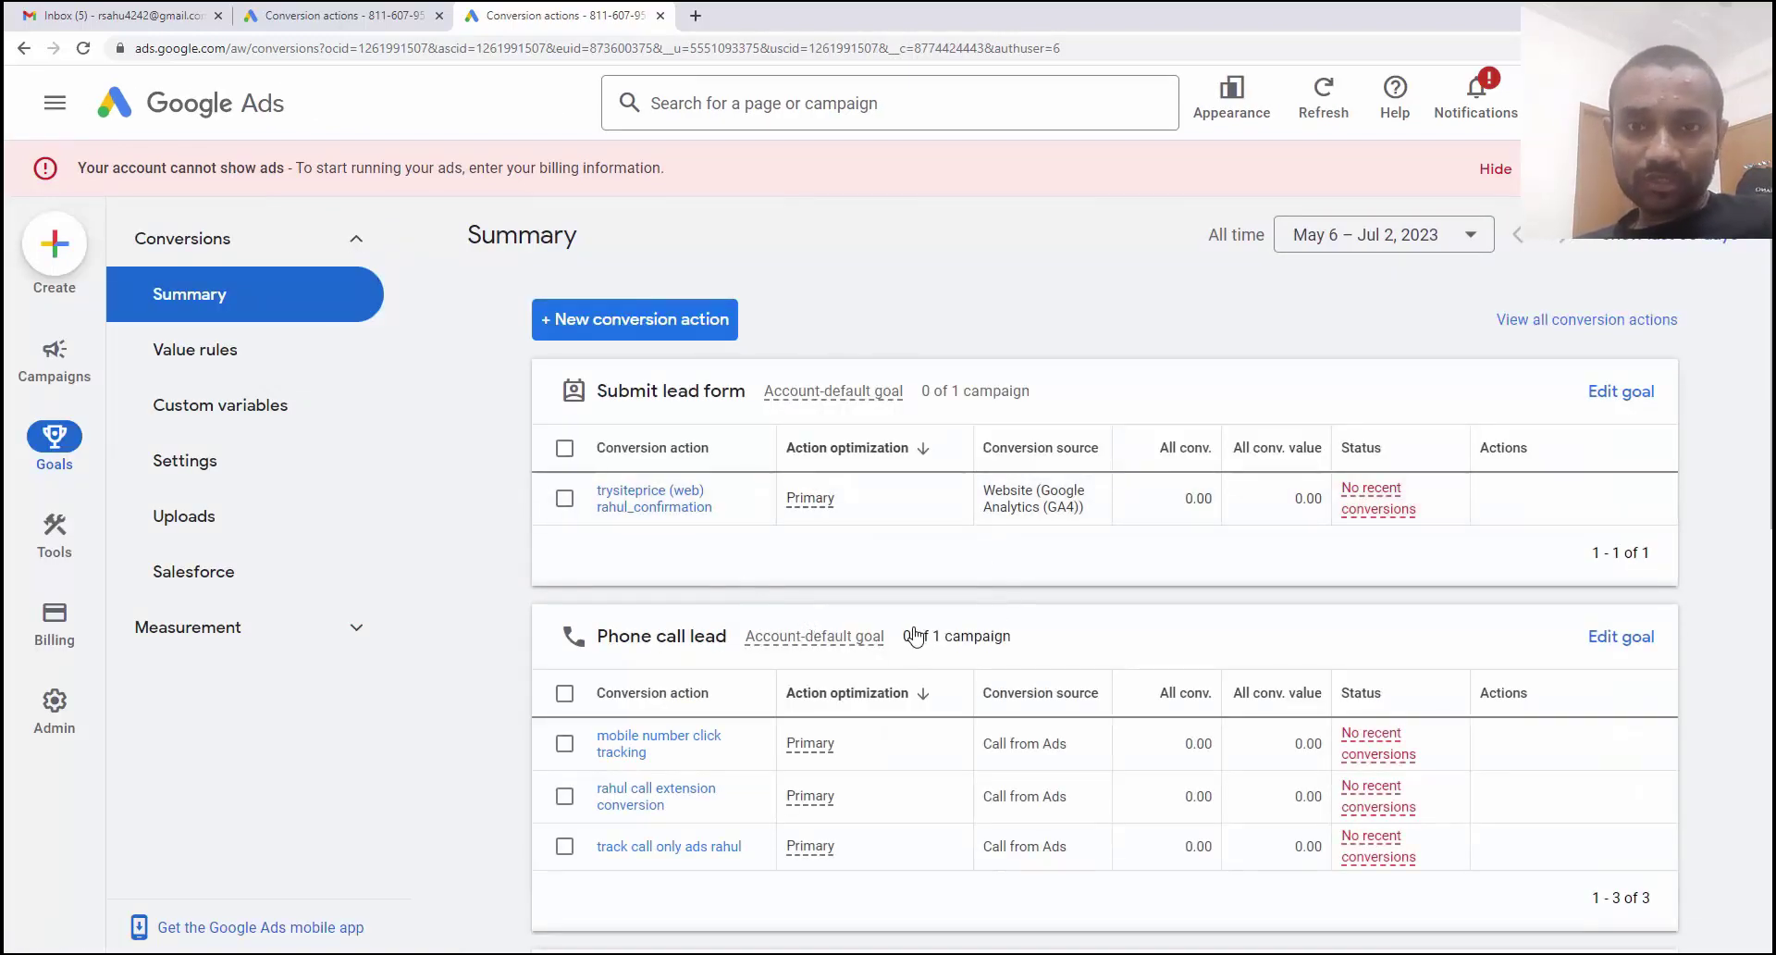
Examine the conversion actions listed under Submit lead form, Phone call lead, Contact and Get directions.
scroll(919, 638, down, 1)
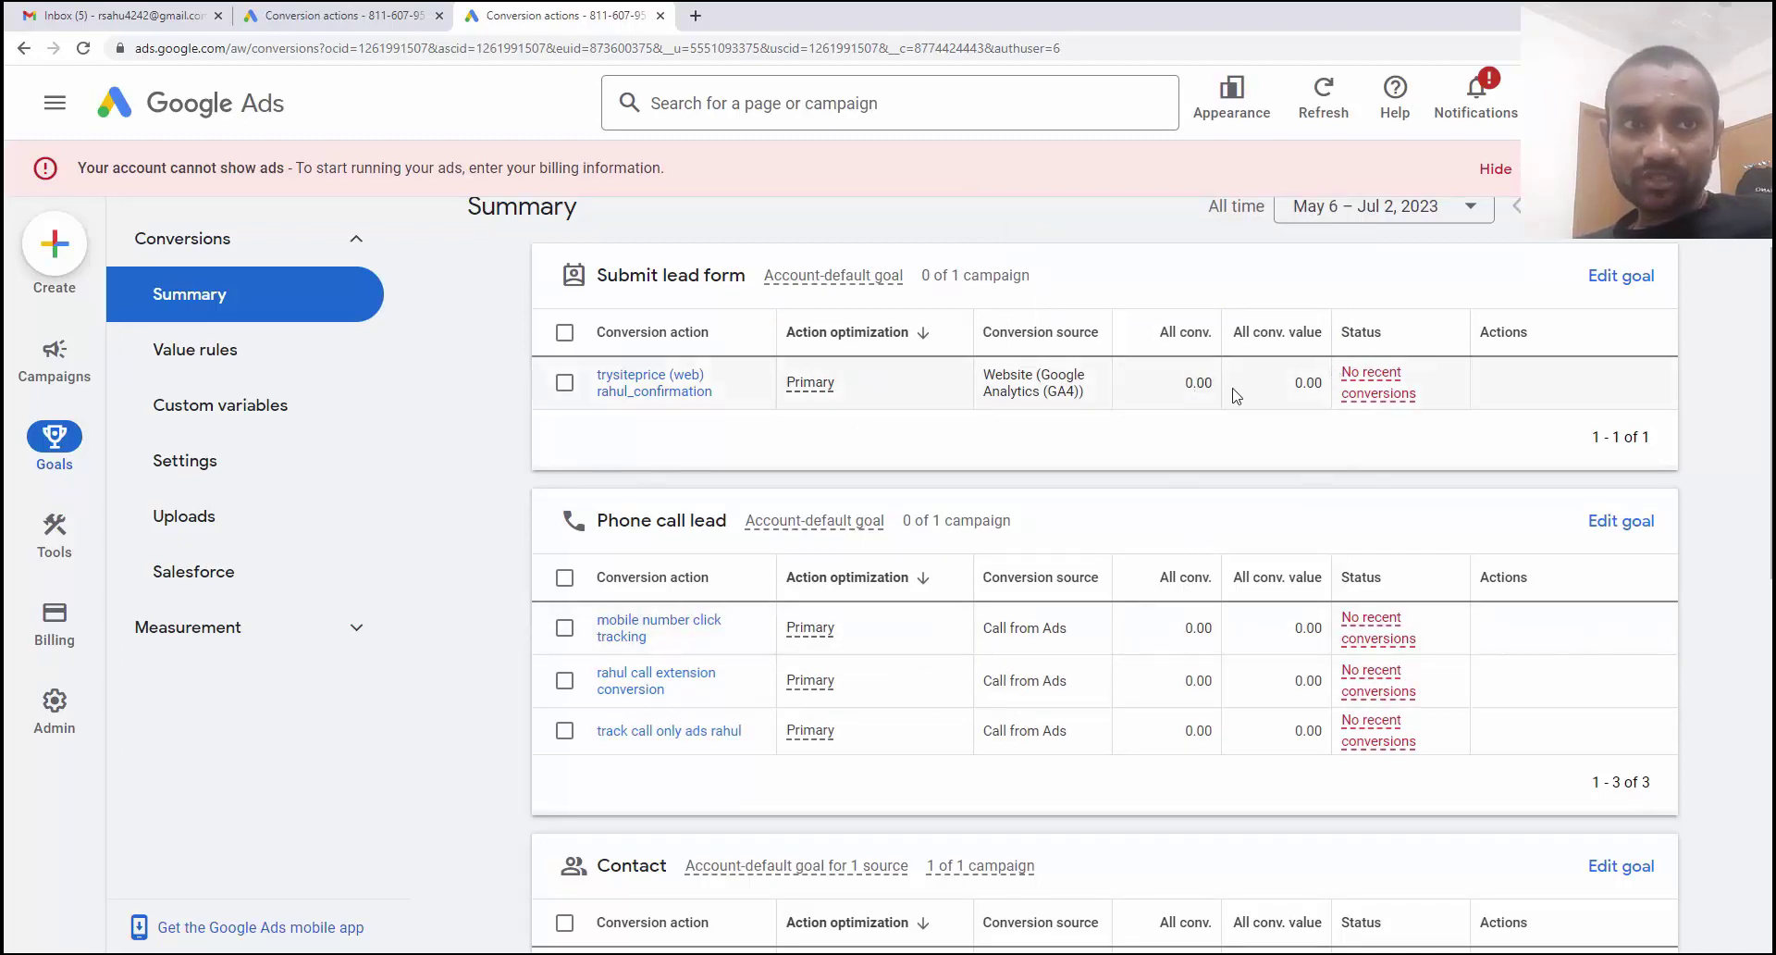
mouse_move(1375, 399)
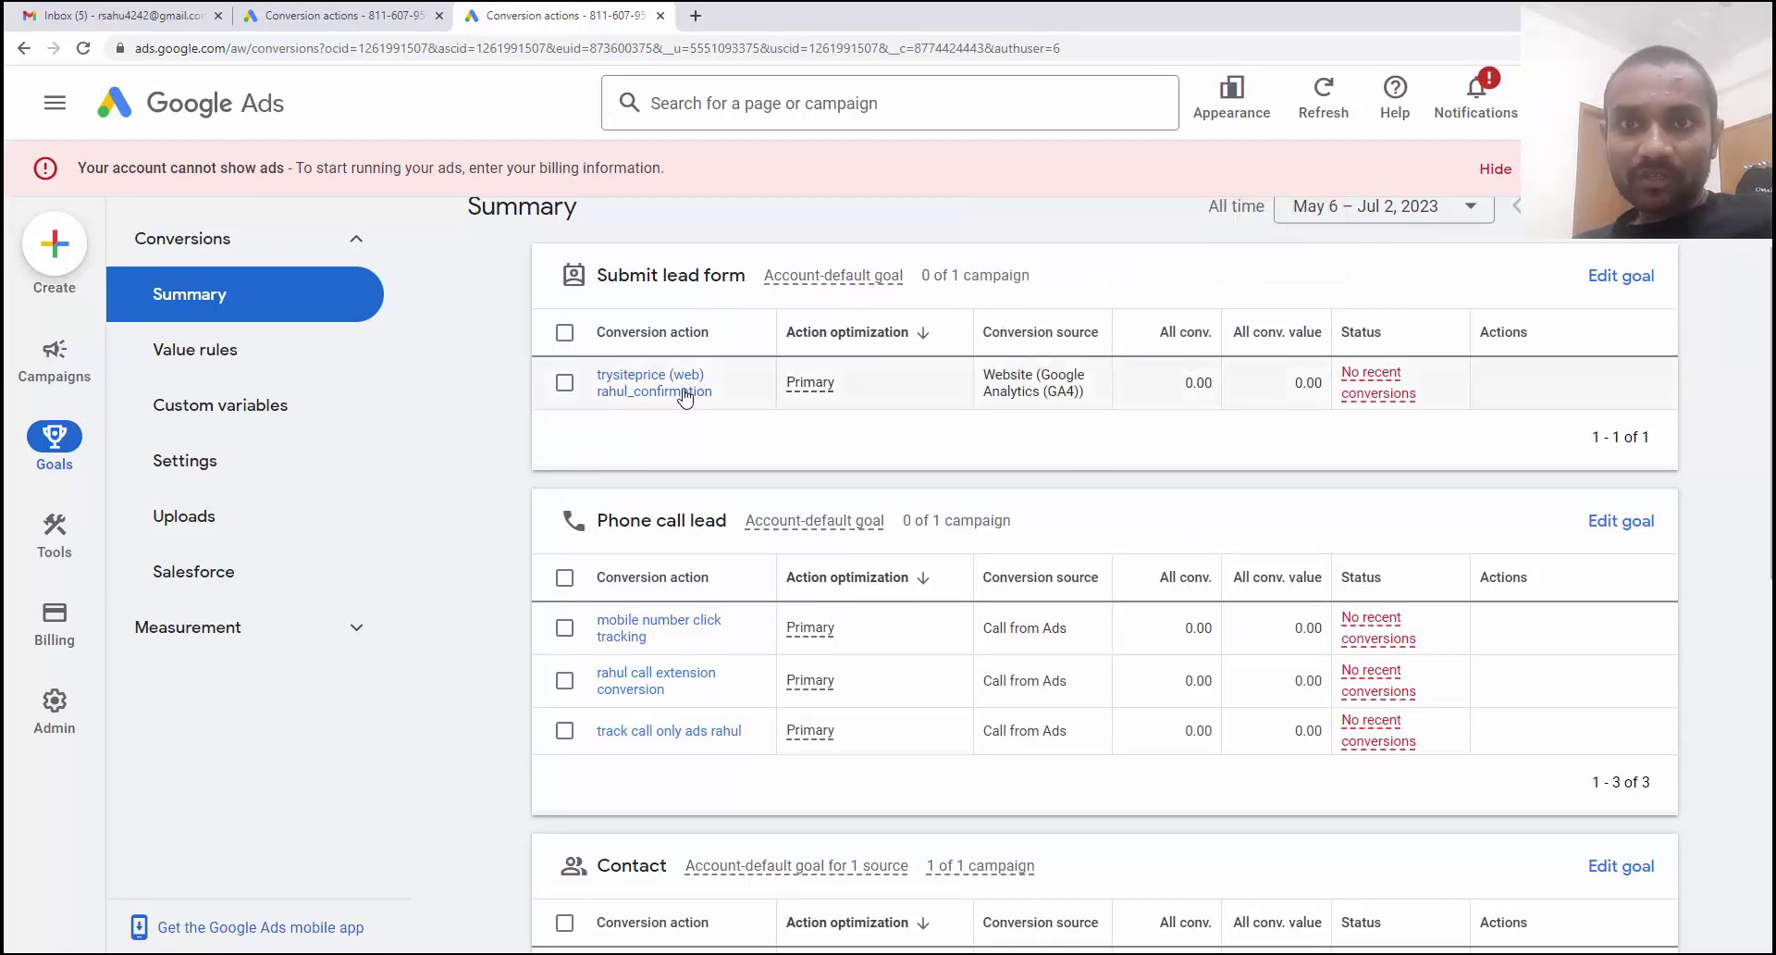
scroll(685, 396, down, 1)
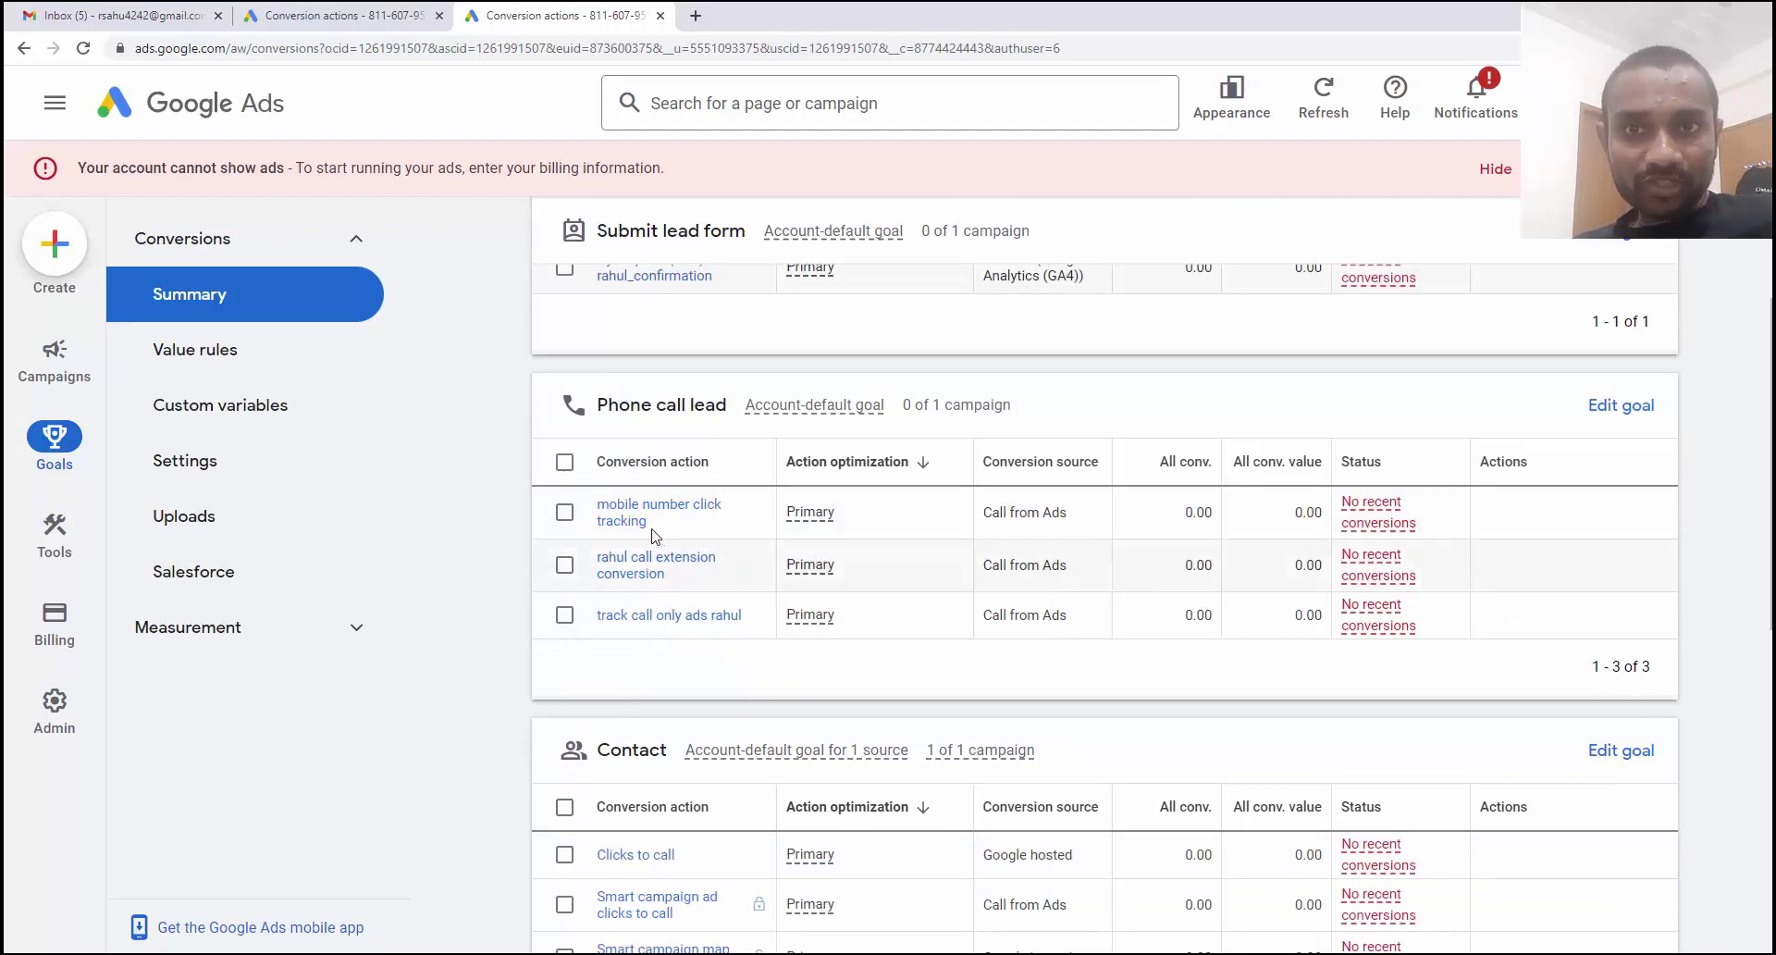
scroll(657, 573, down, 3)
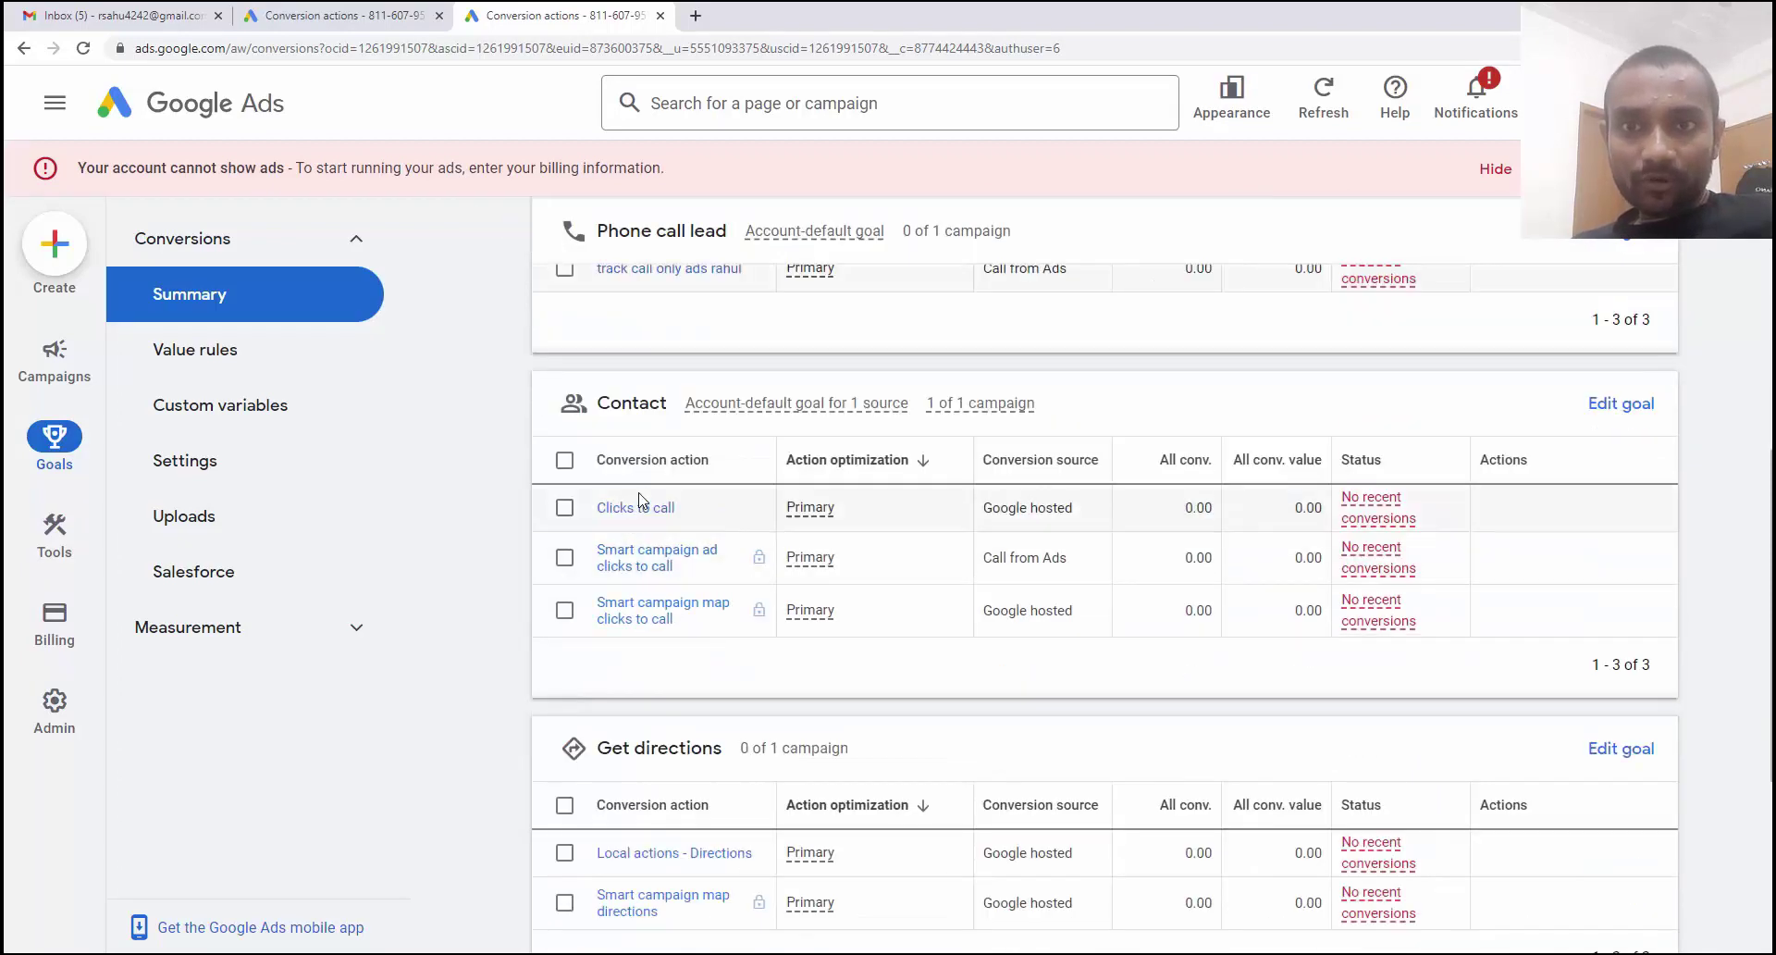
scroll(651, 653, down, 3)
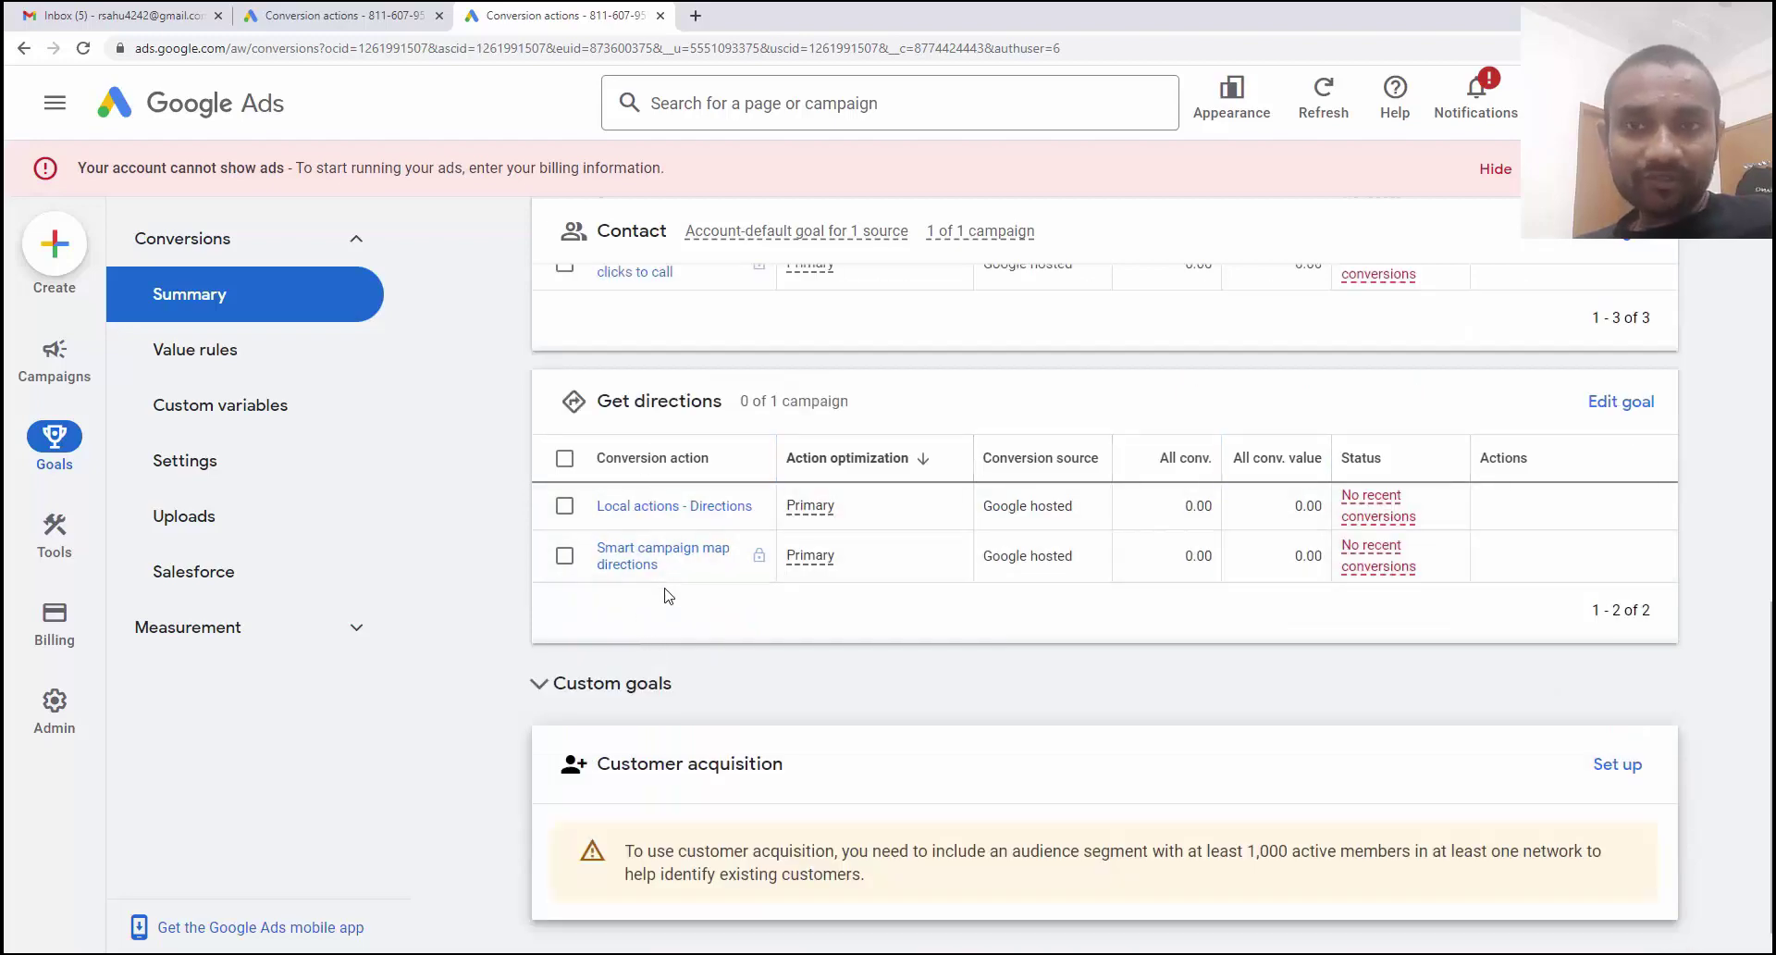
scroll(668, 594, up, 1)
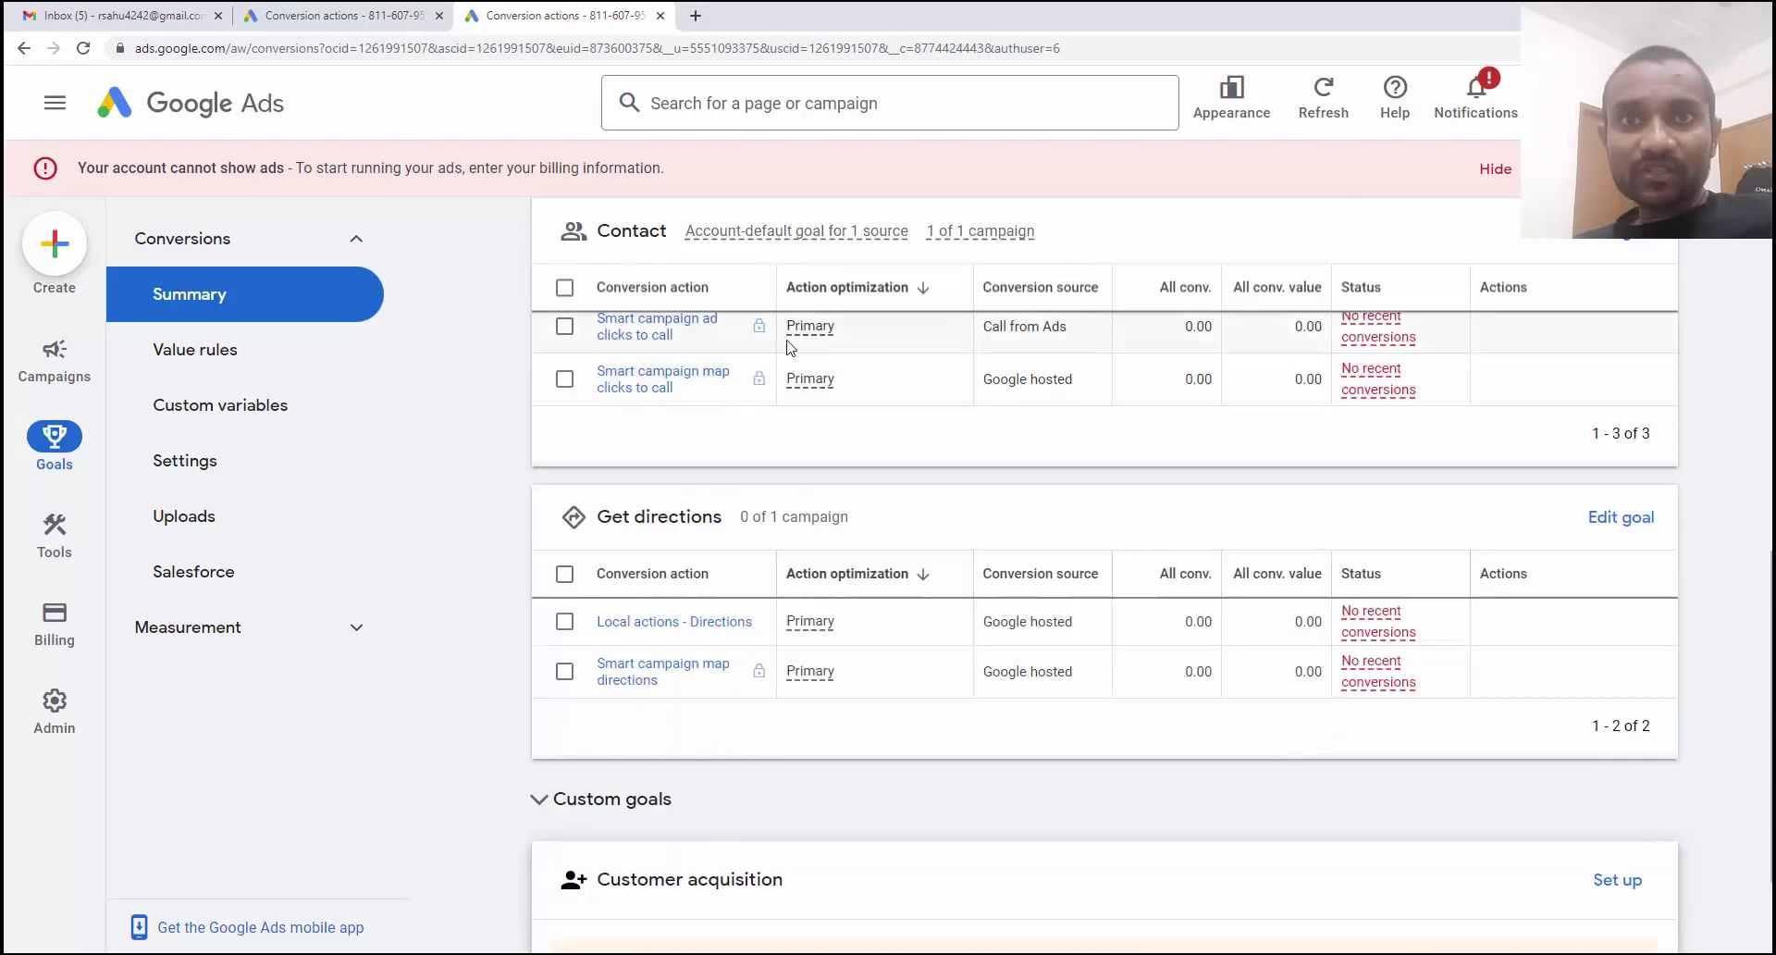
scroll(1339, 624, up, 4)
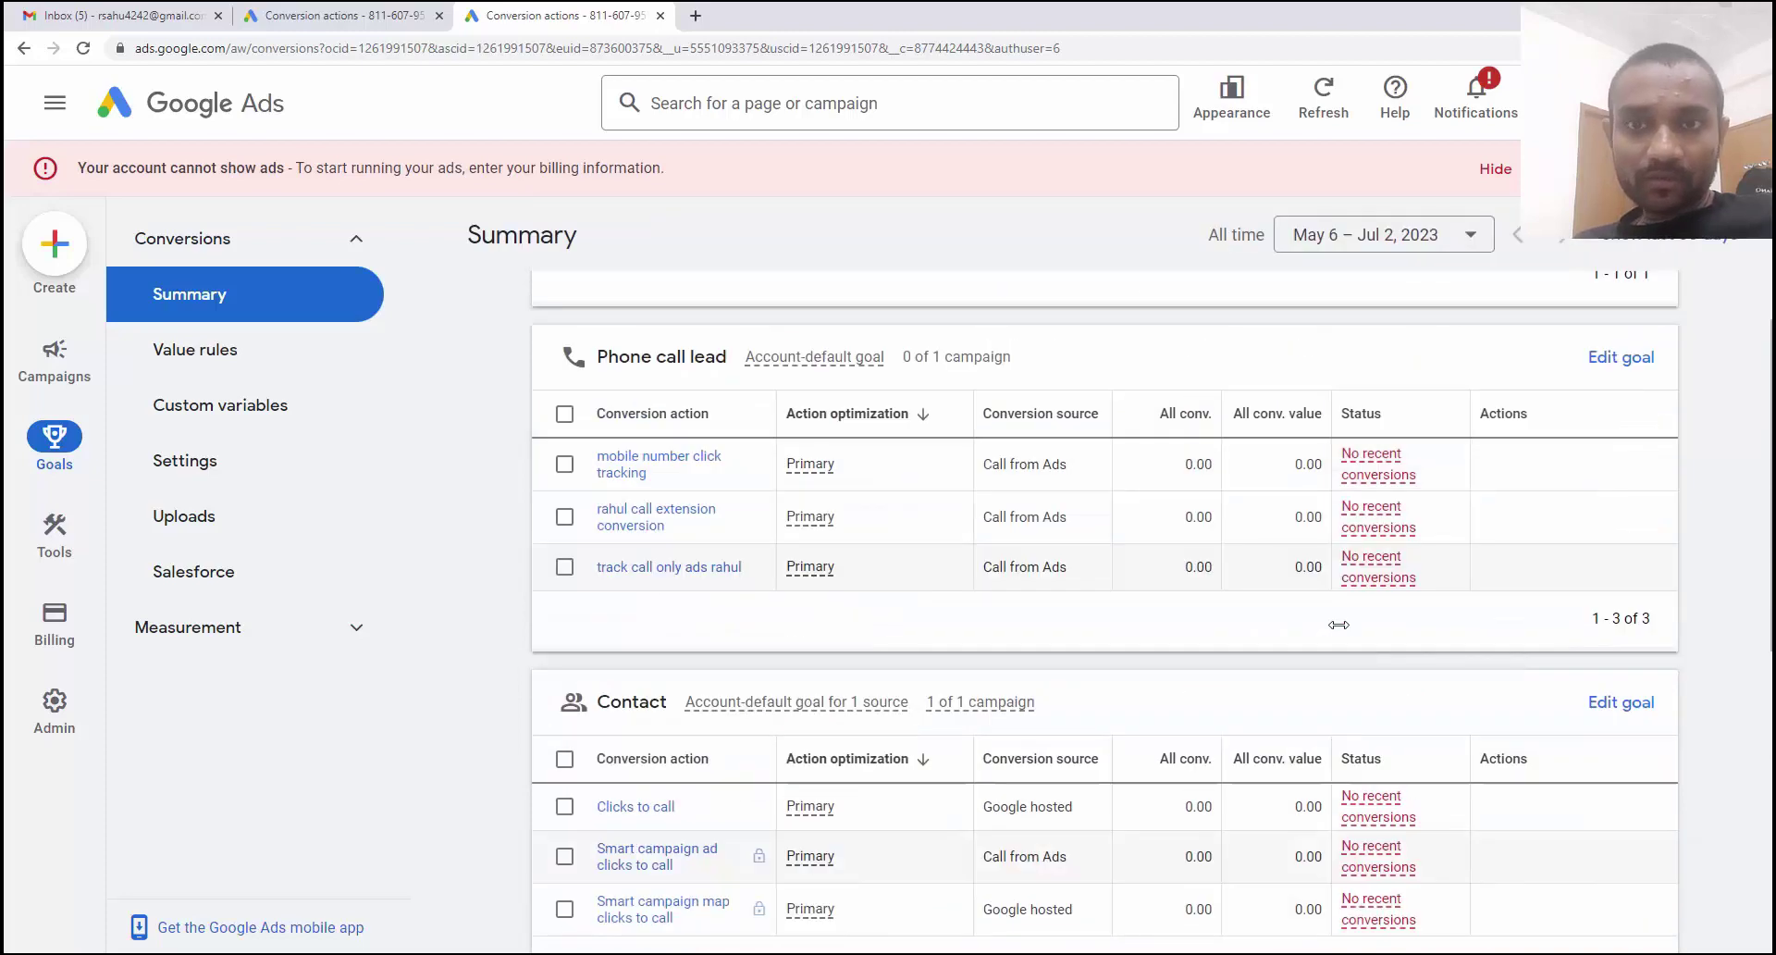
scroll(1338, 624, up, 2)
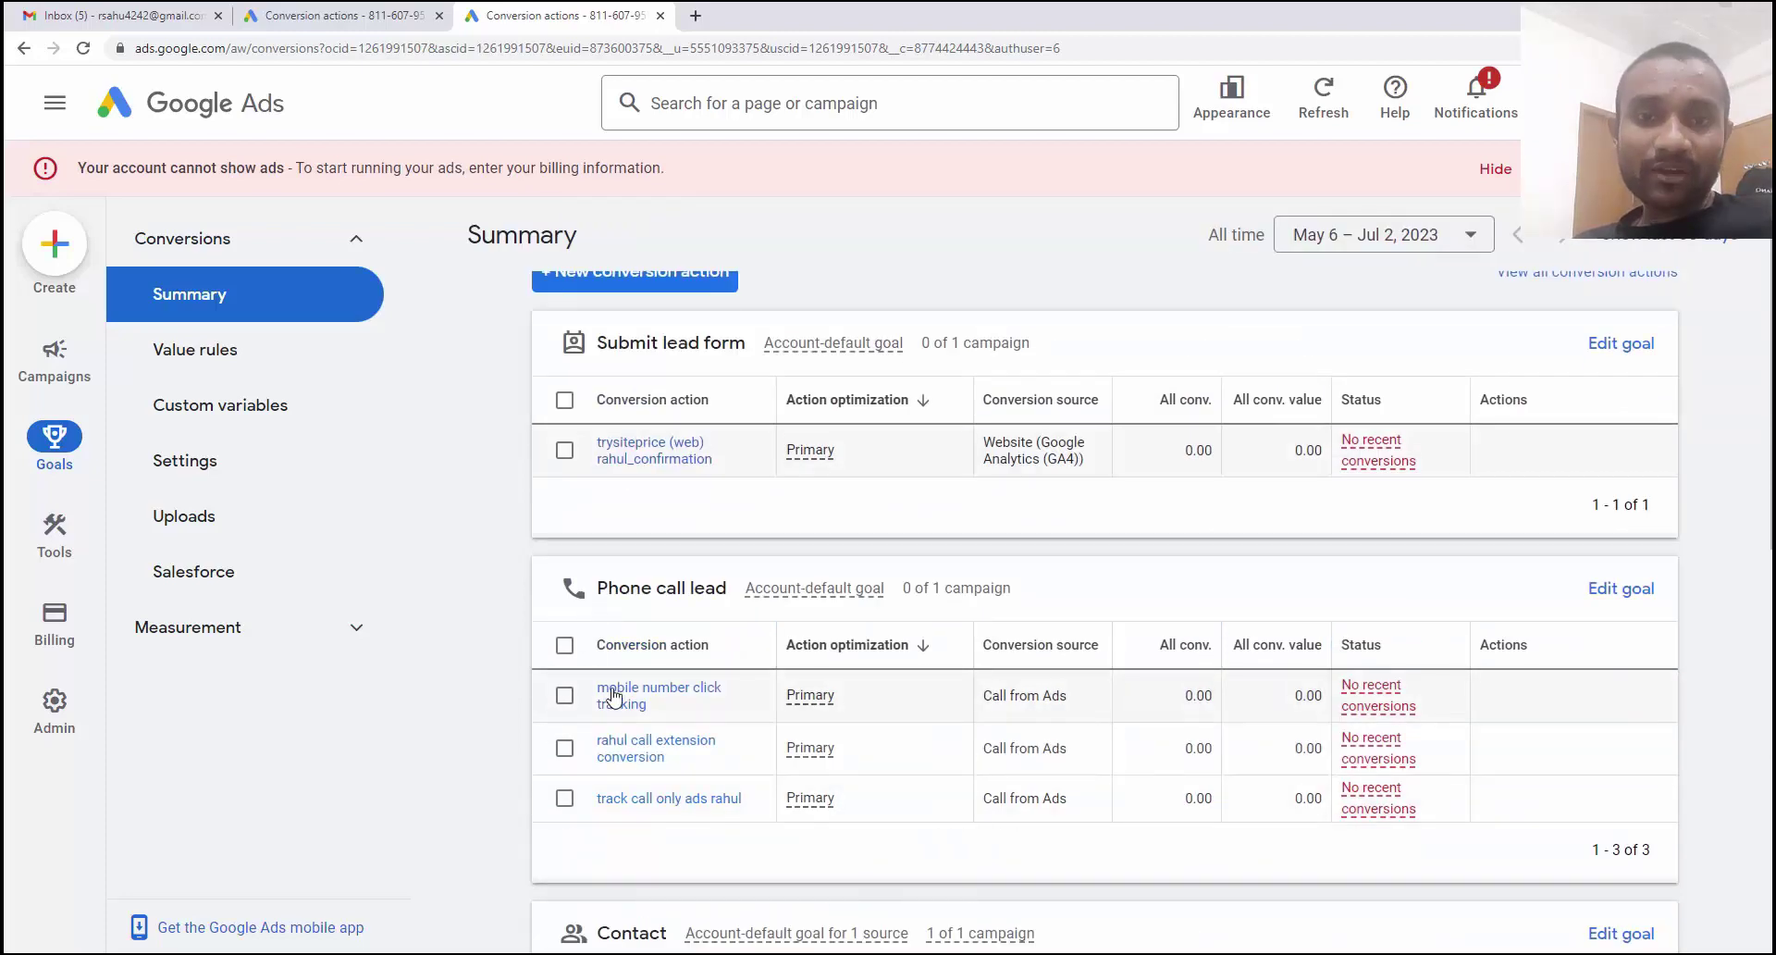
scroll(608, 694, up, 1)
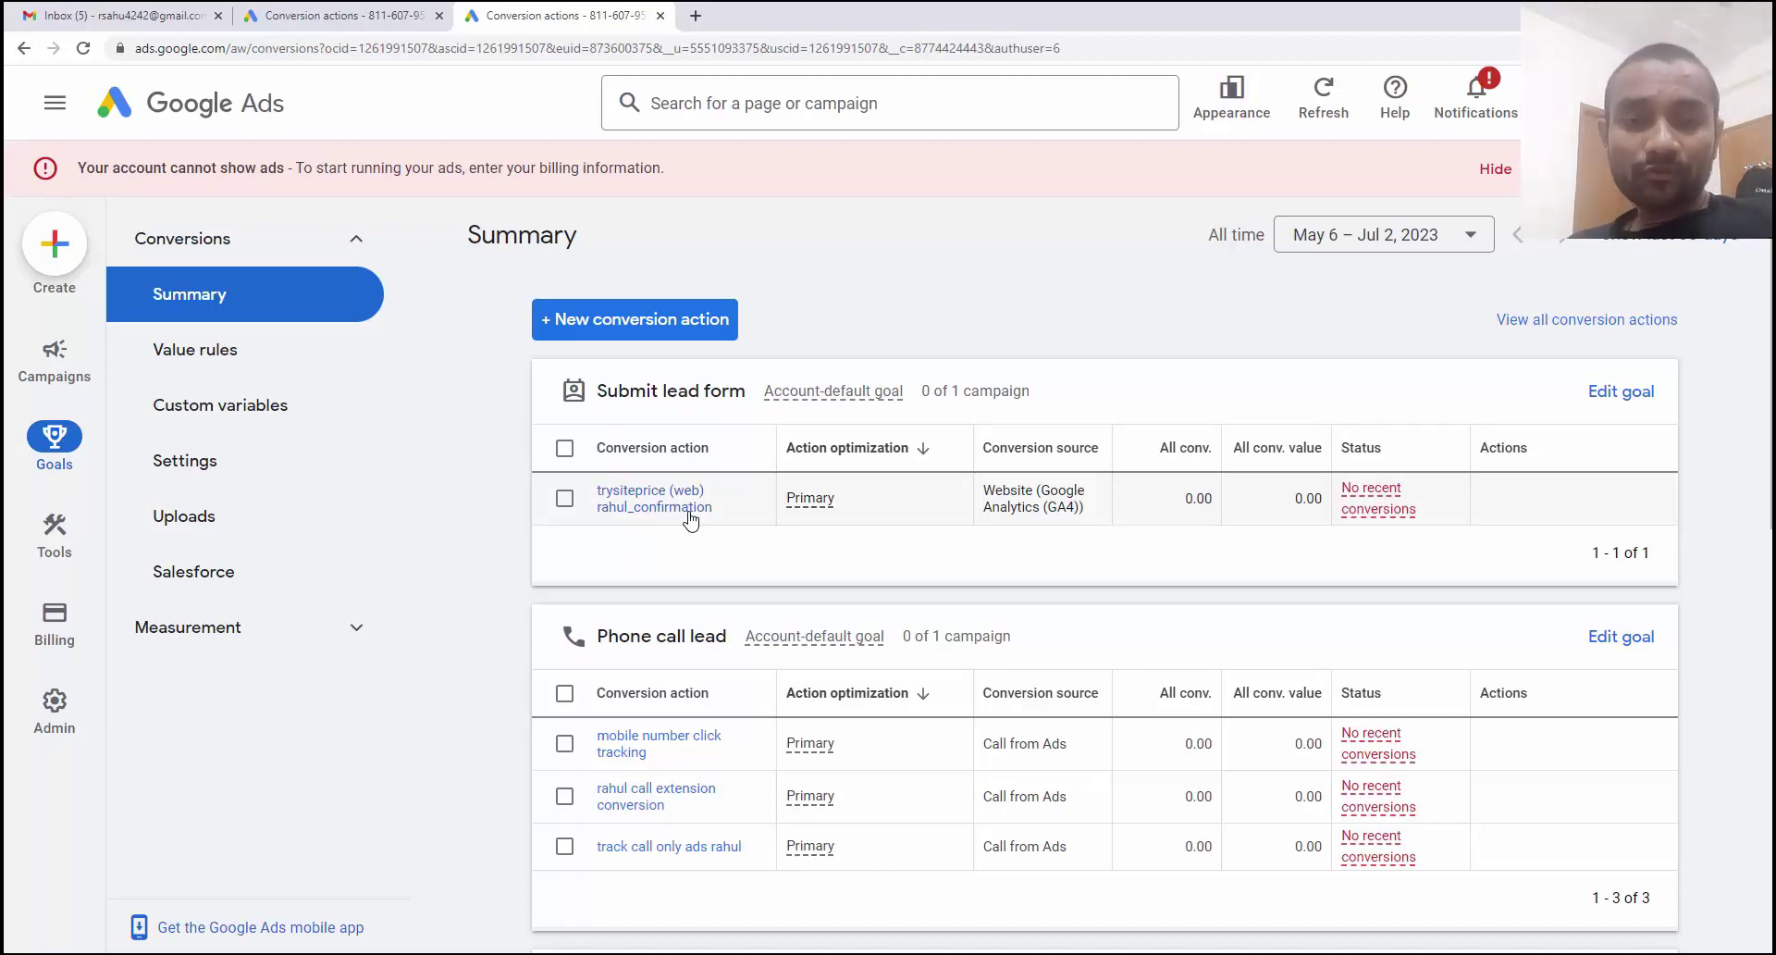
Expand the Custom goals section and start a new custom goal named "test custom goal".
scroll(689, 520, down, 10)
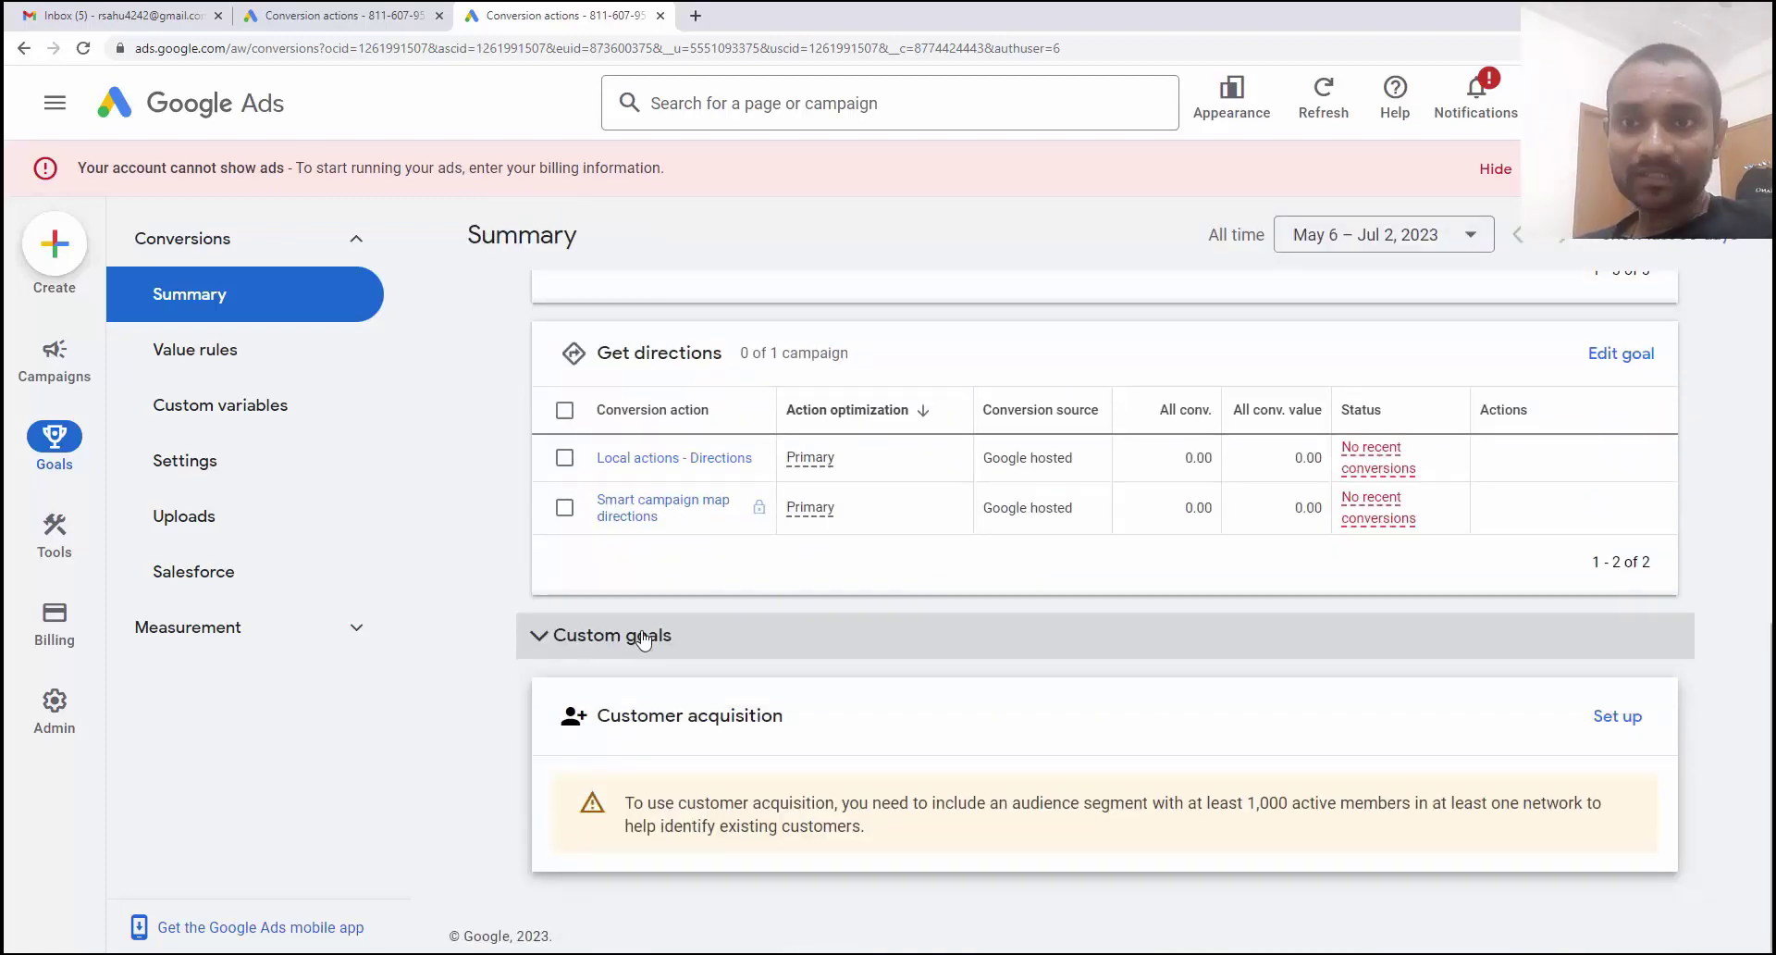
click(641, 638)
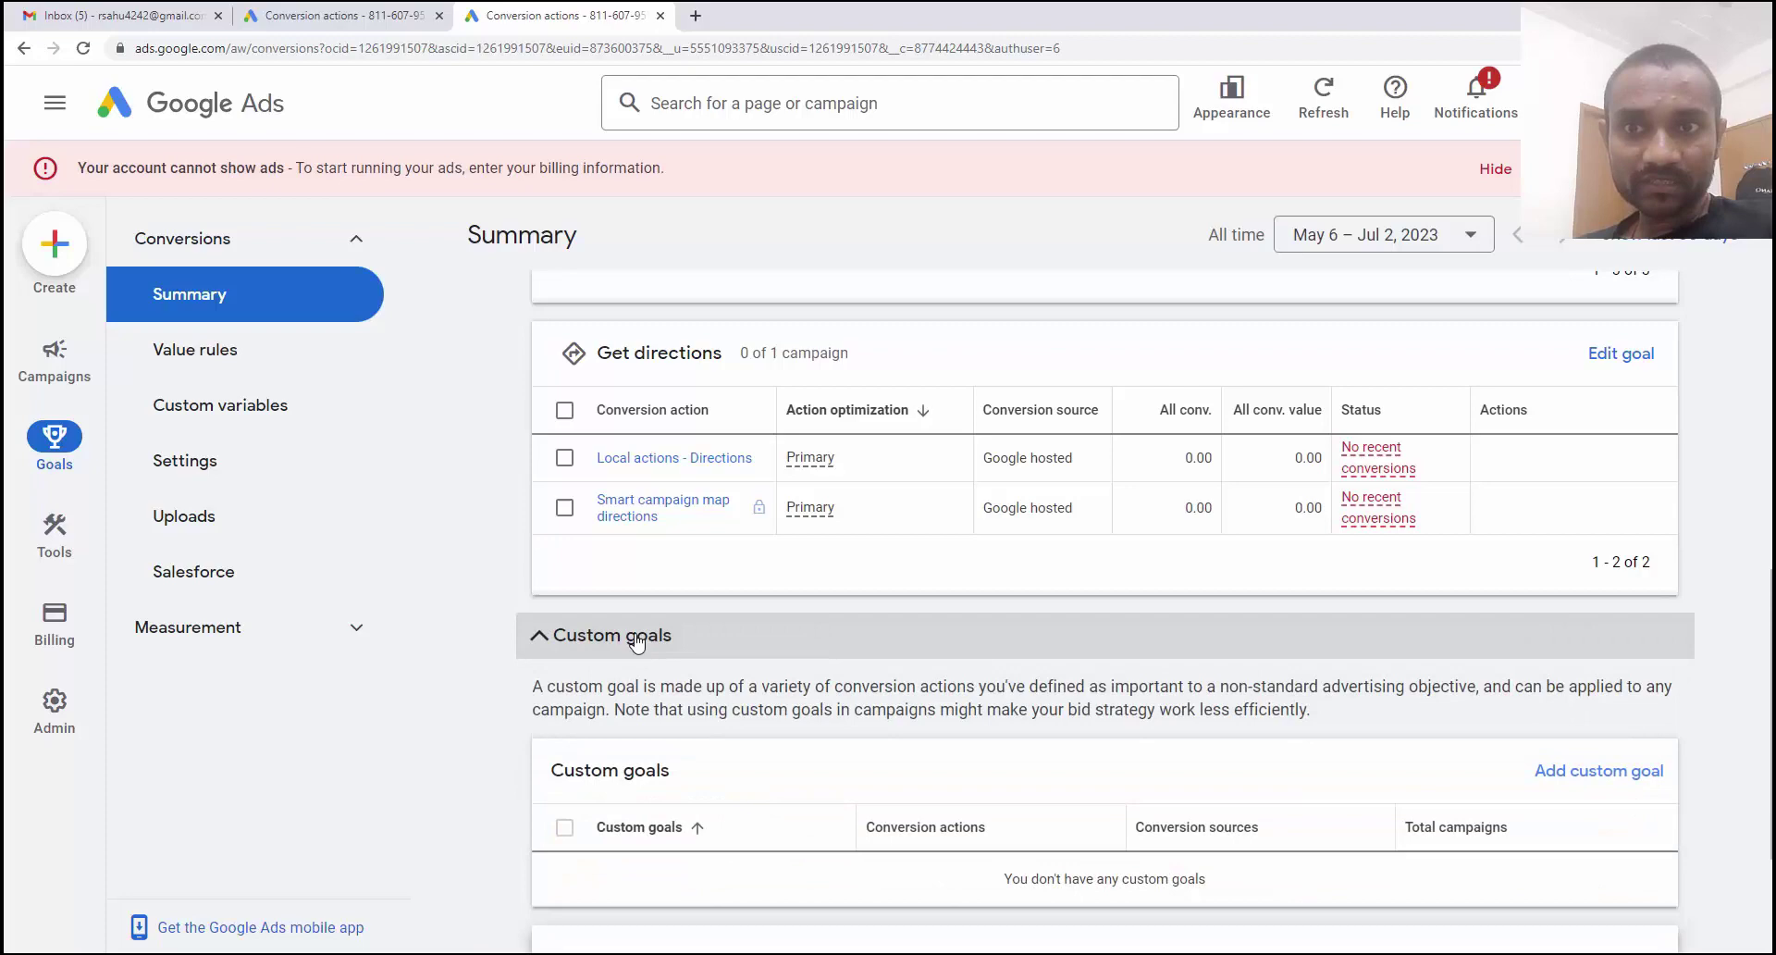
scroll(568, 733, down, 3)
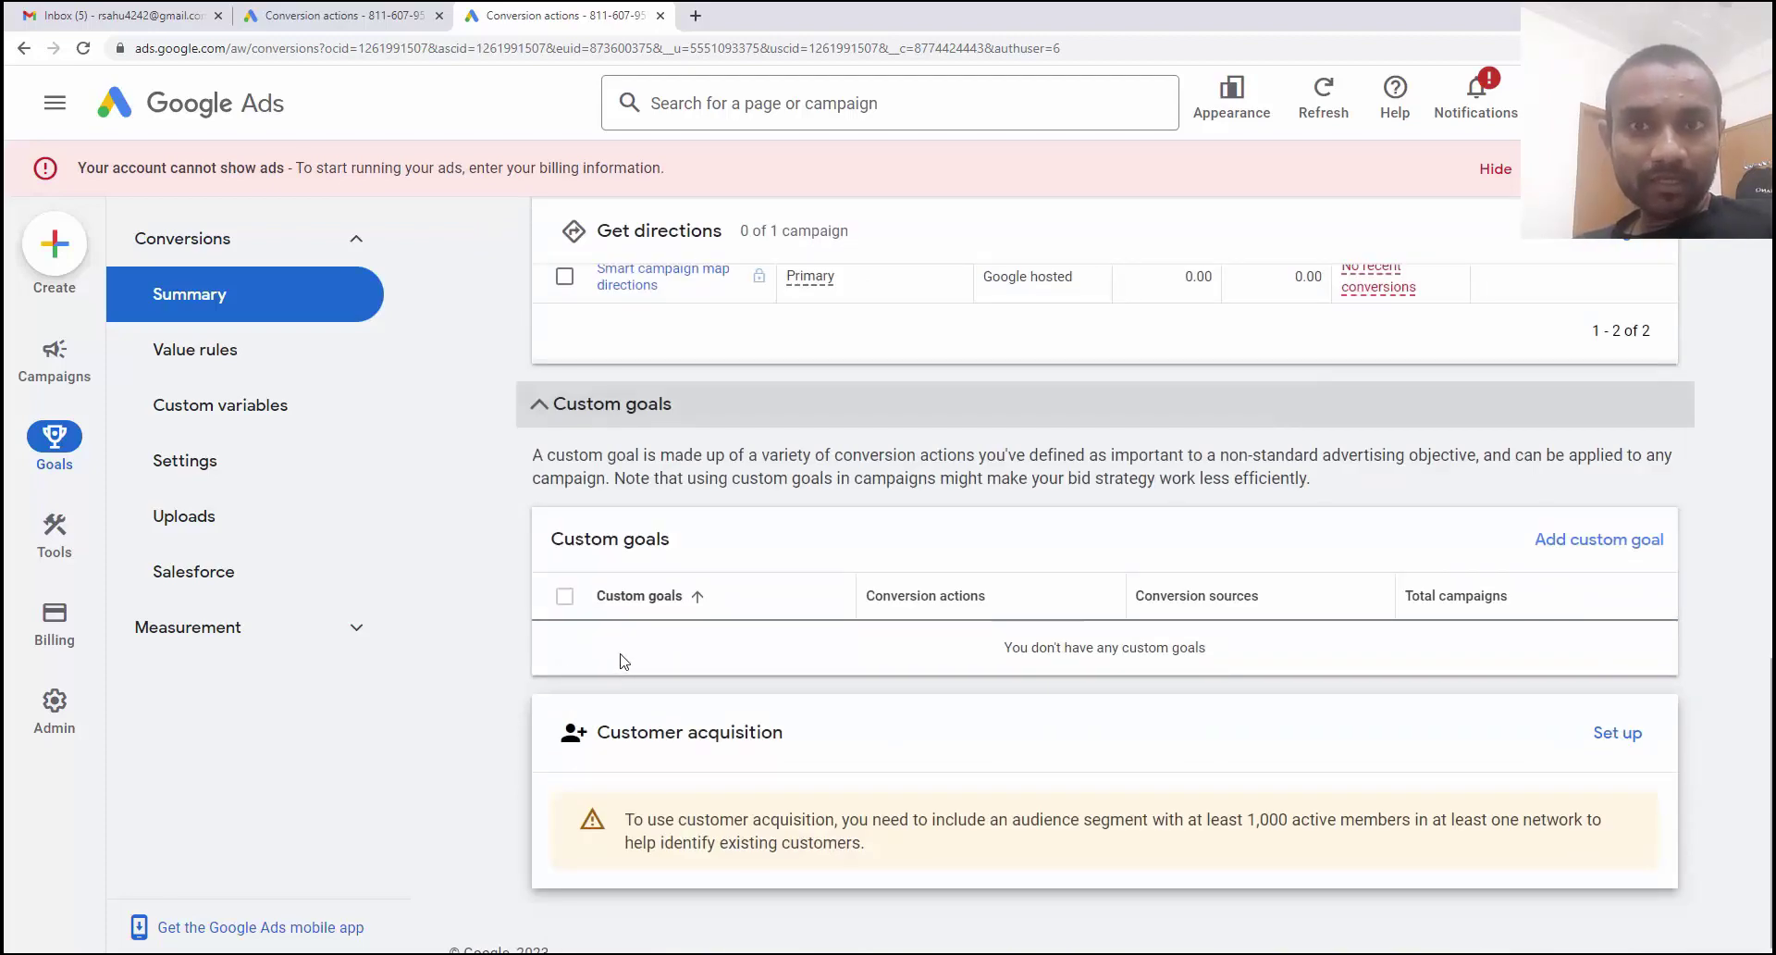
click(1558, 550)
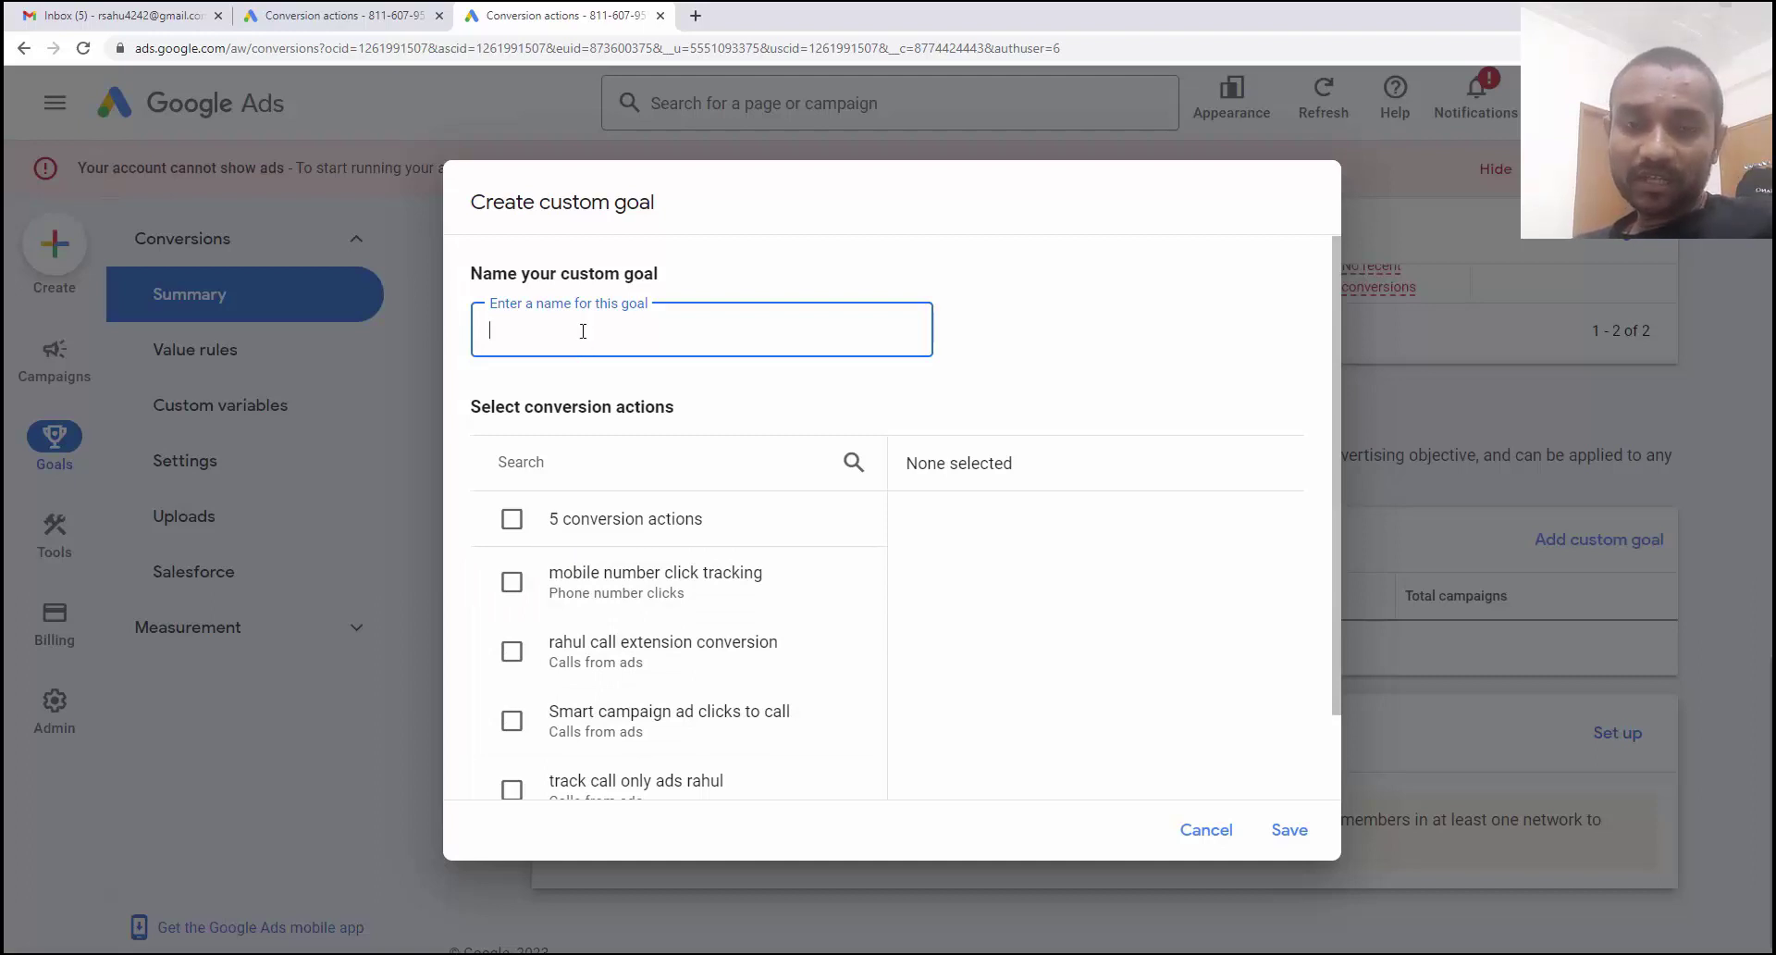
text(test custom )
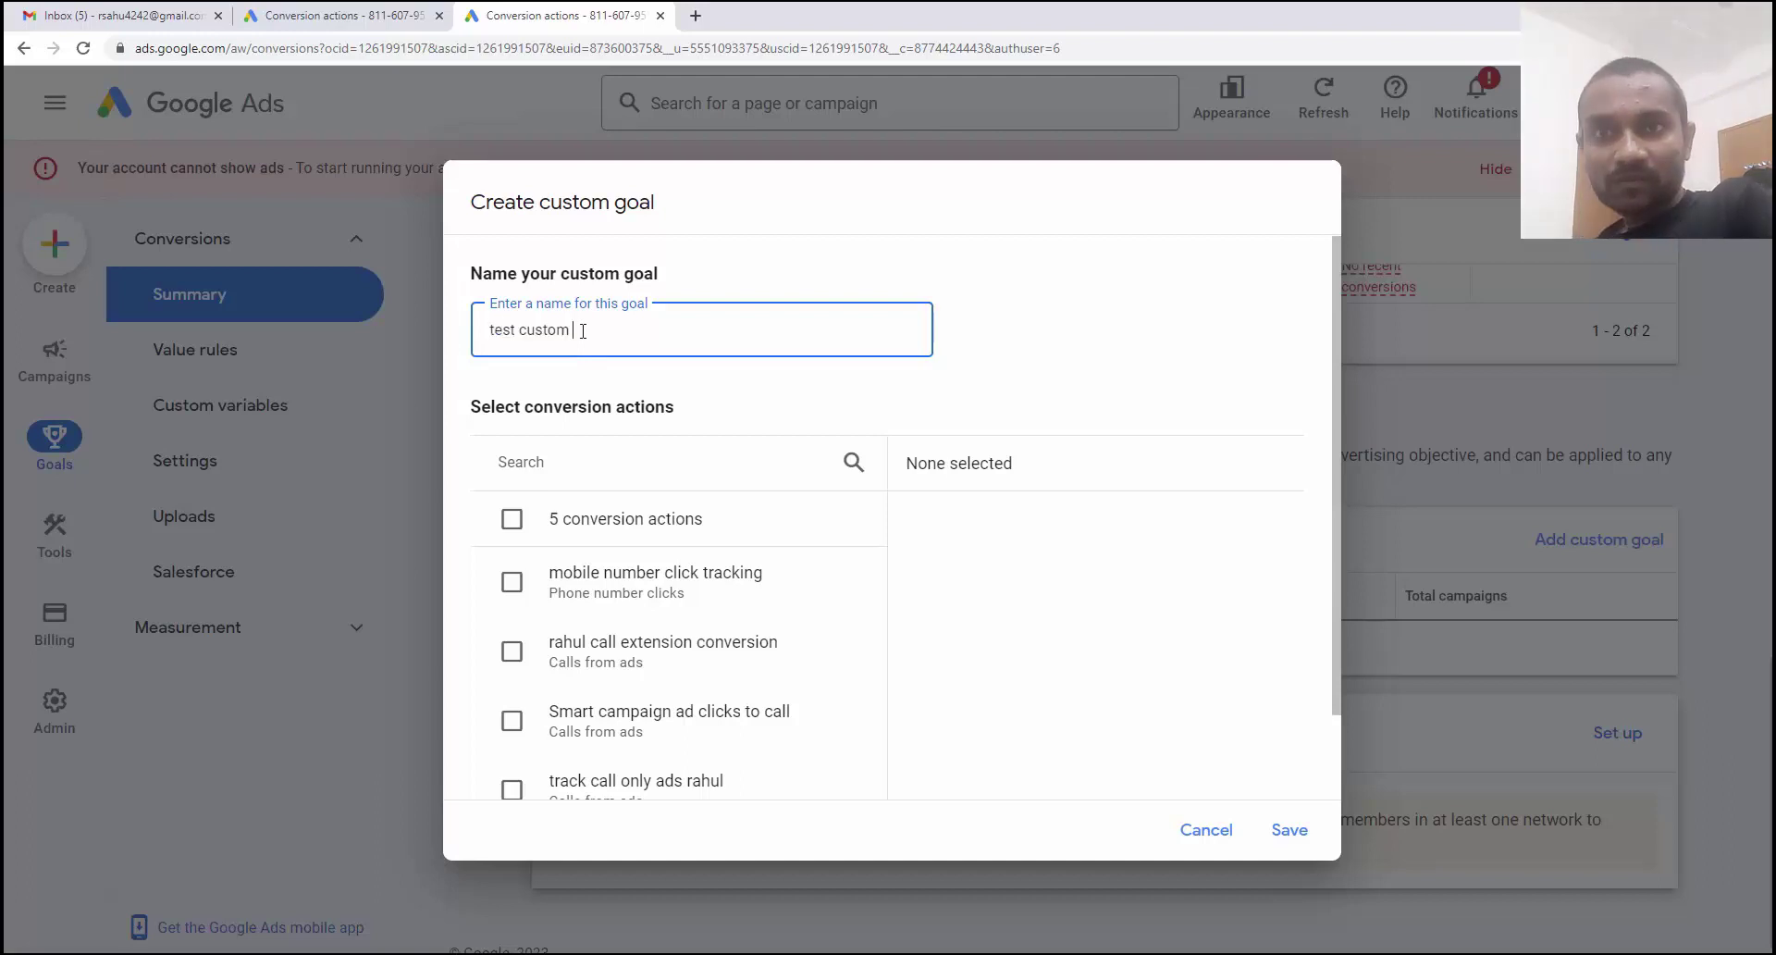
text(goal)
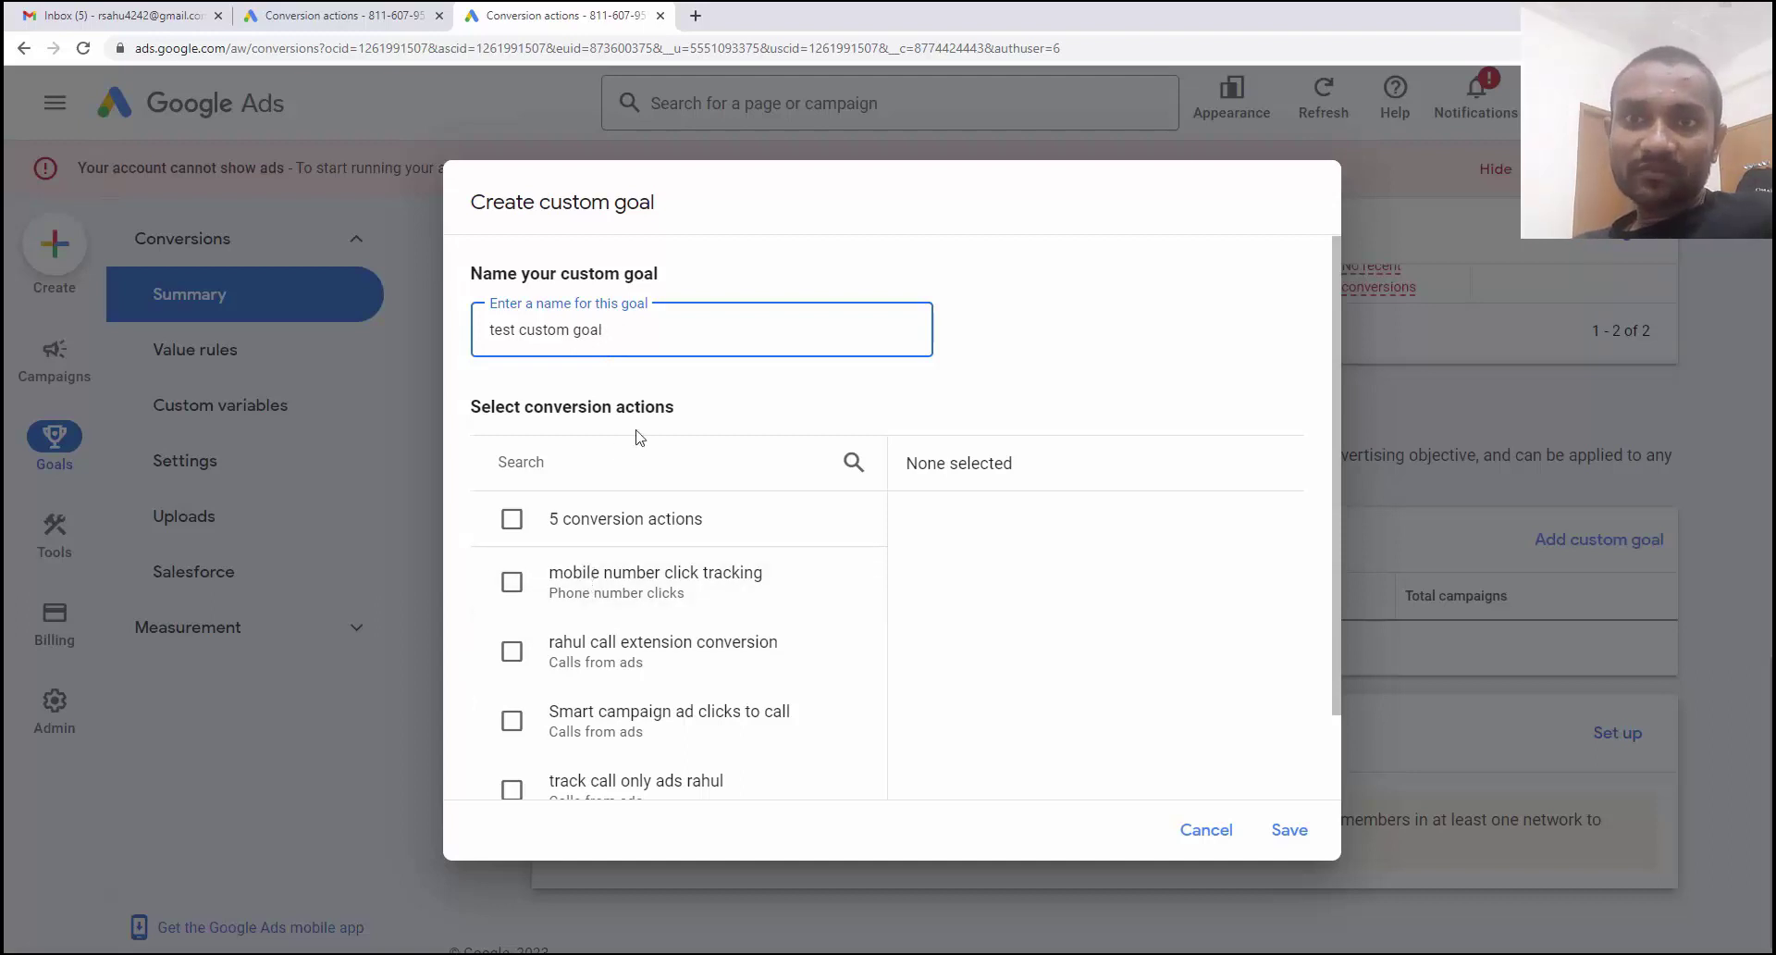
Include the trysiteprice GA4 confirmation, call extension and mobile number click tracking conversion actions in the custom goal and save it.
drag(472, 412, 683, 423)
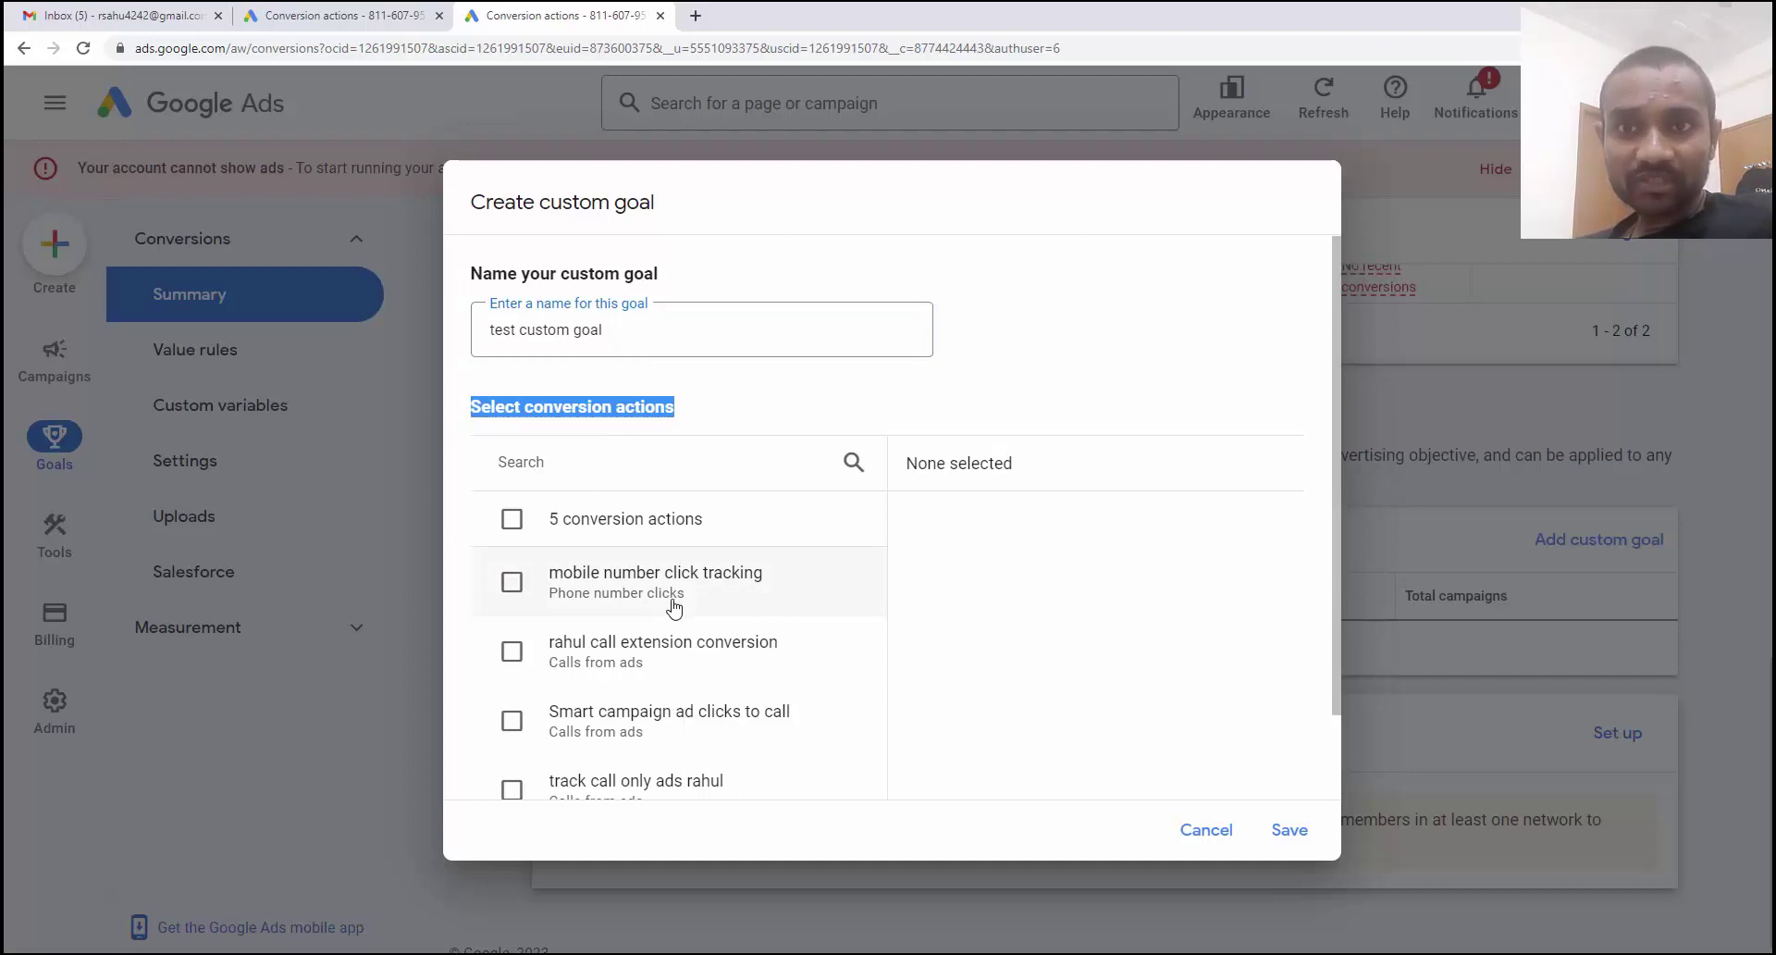
scroll(553, 712, down, 1)
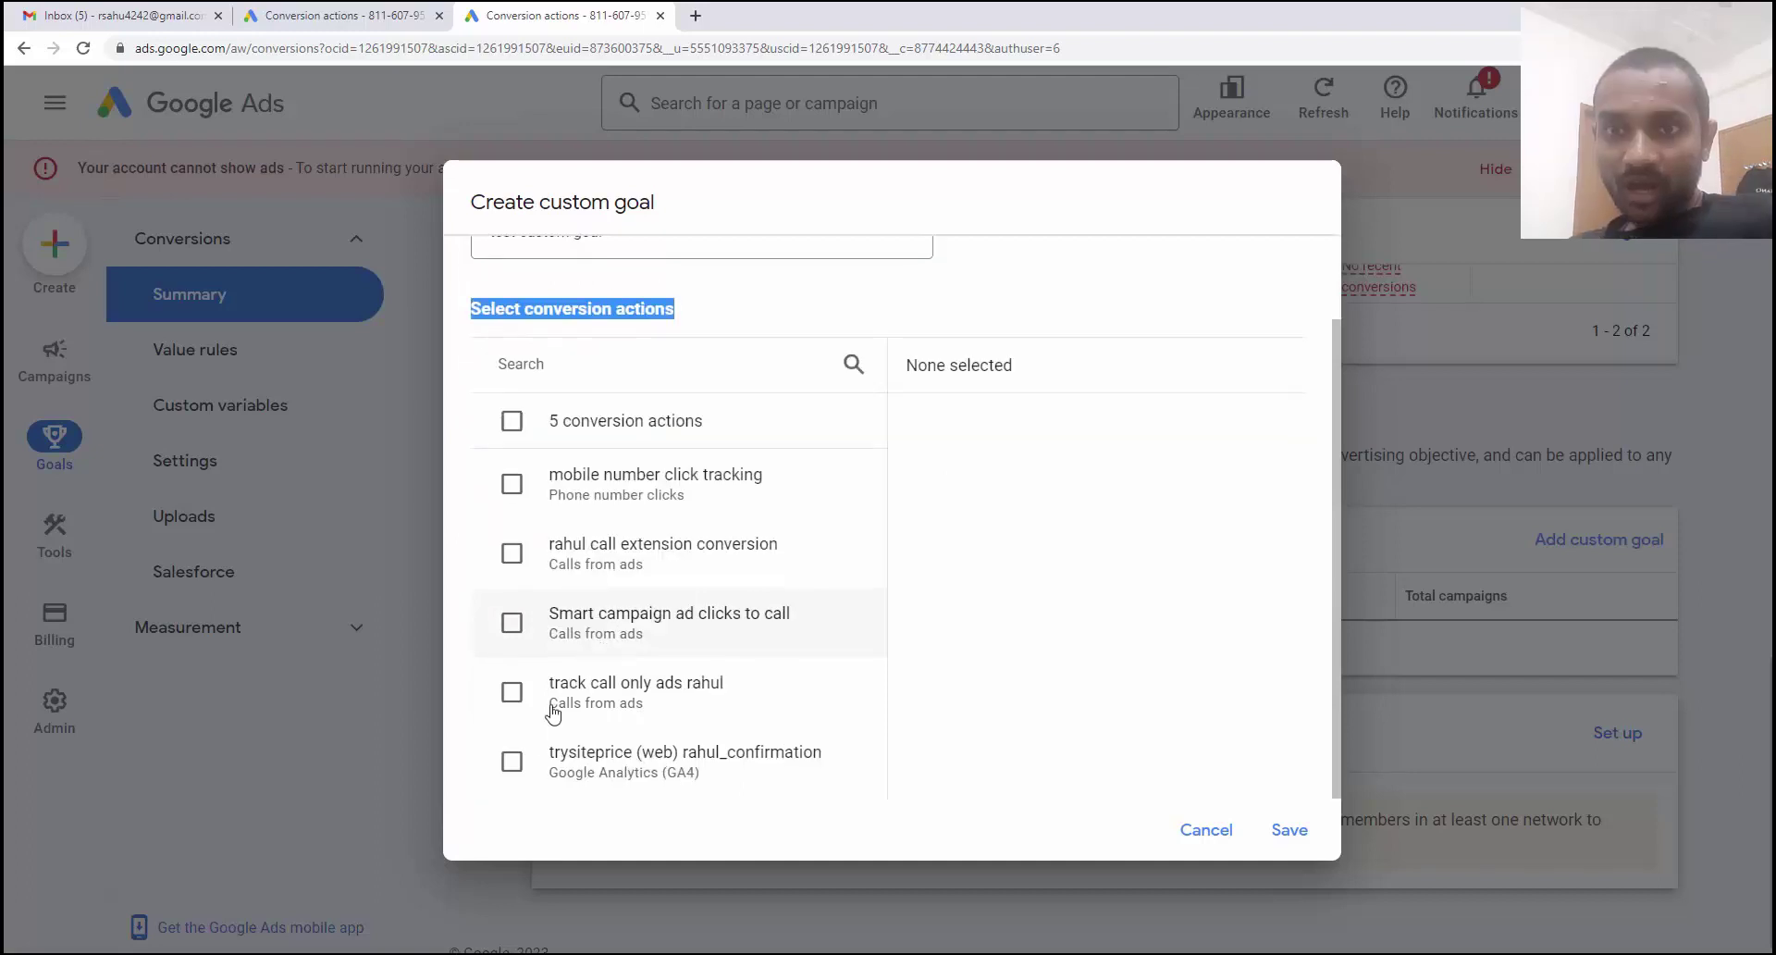
click(512, 762)
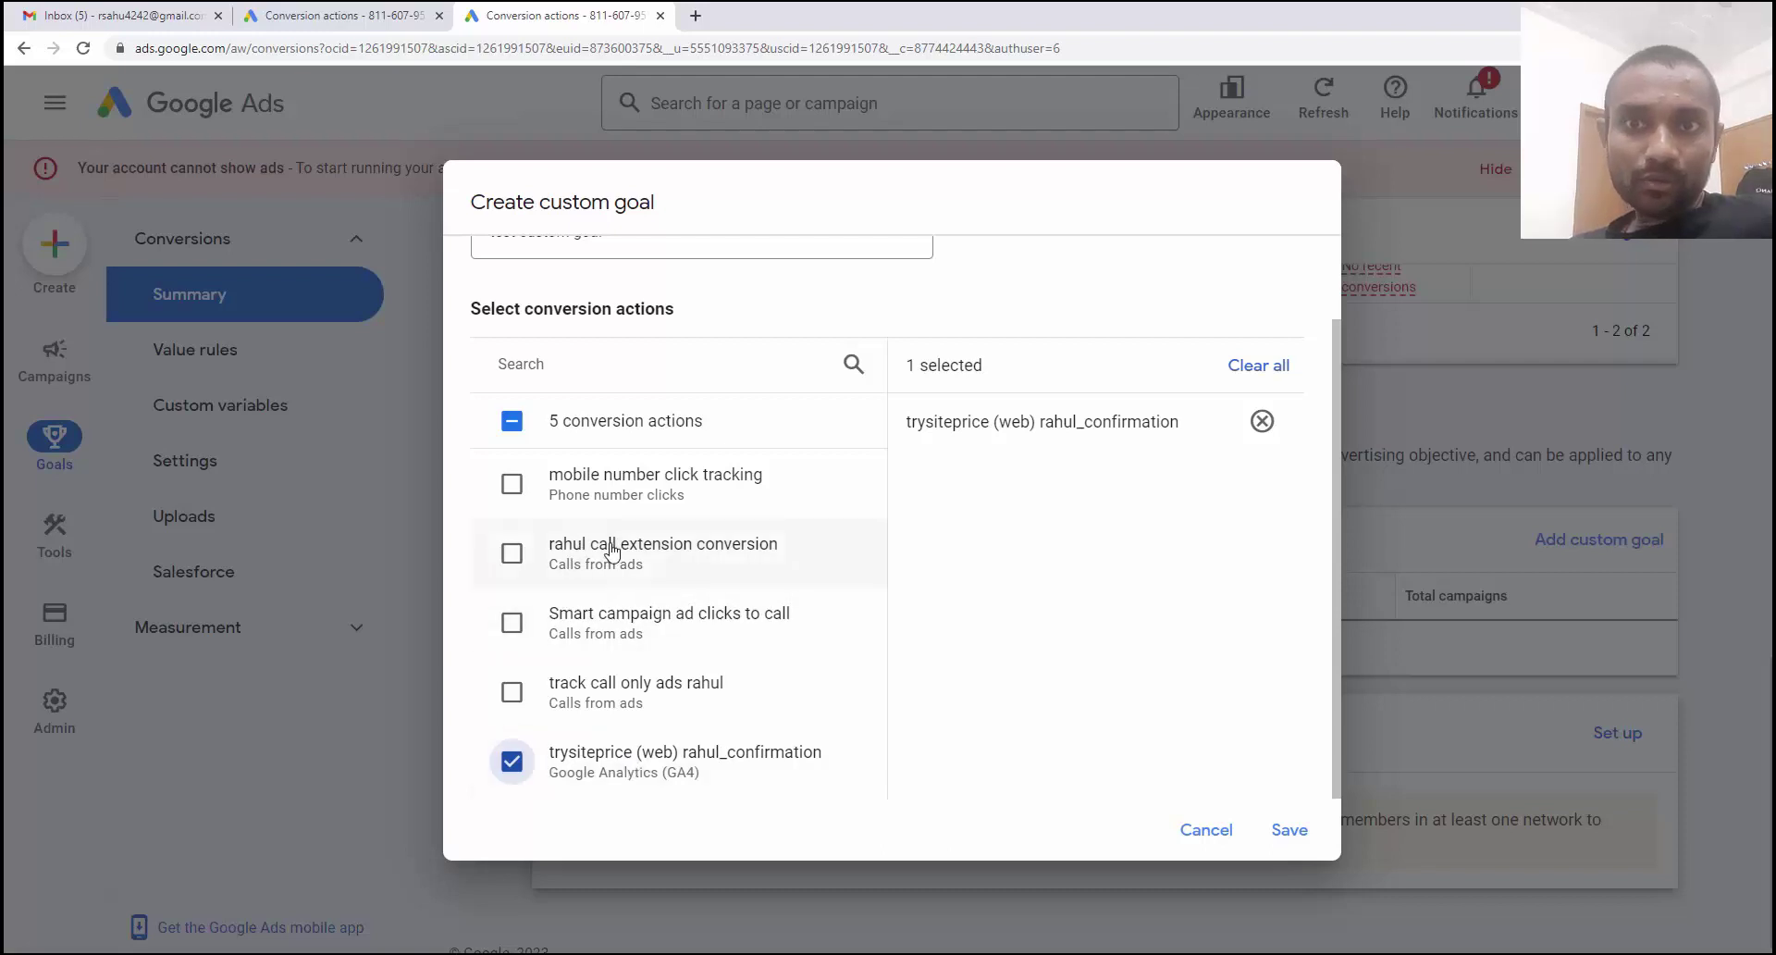
click(516, 555)
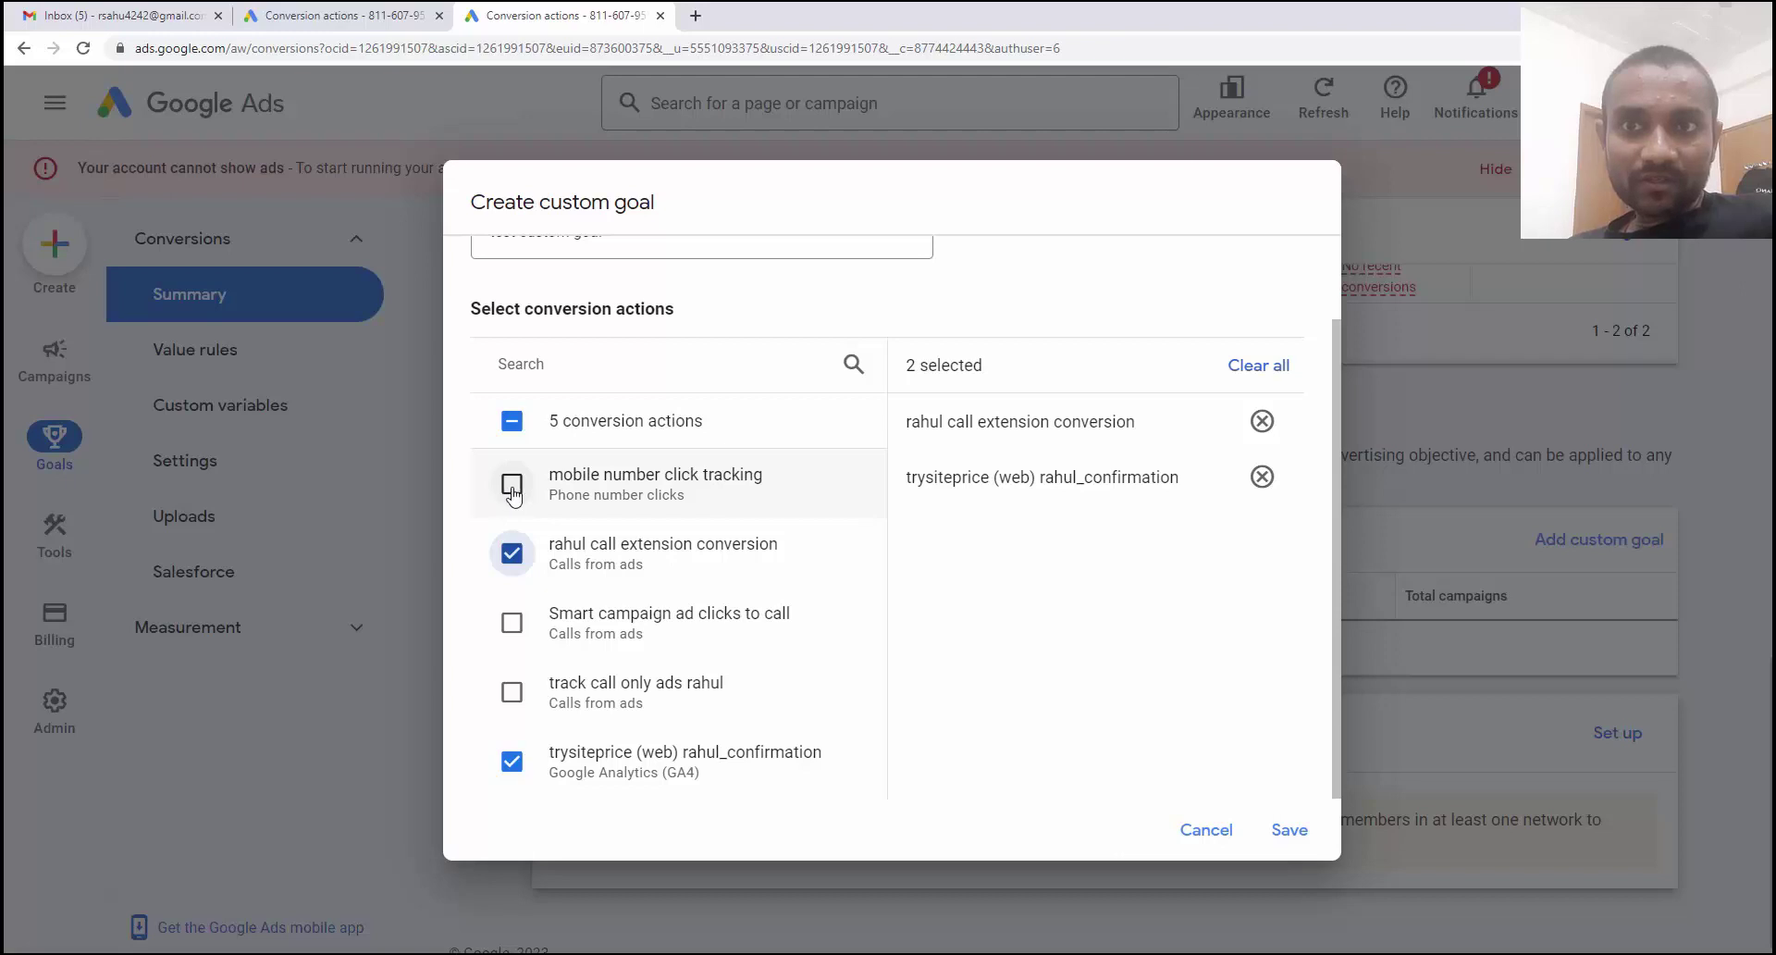
click(512, 485)
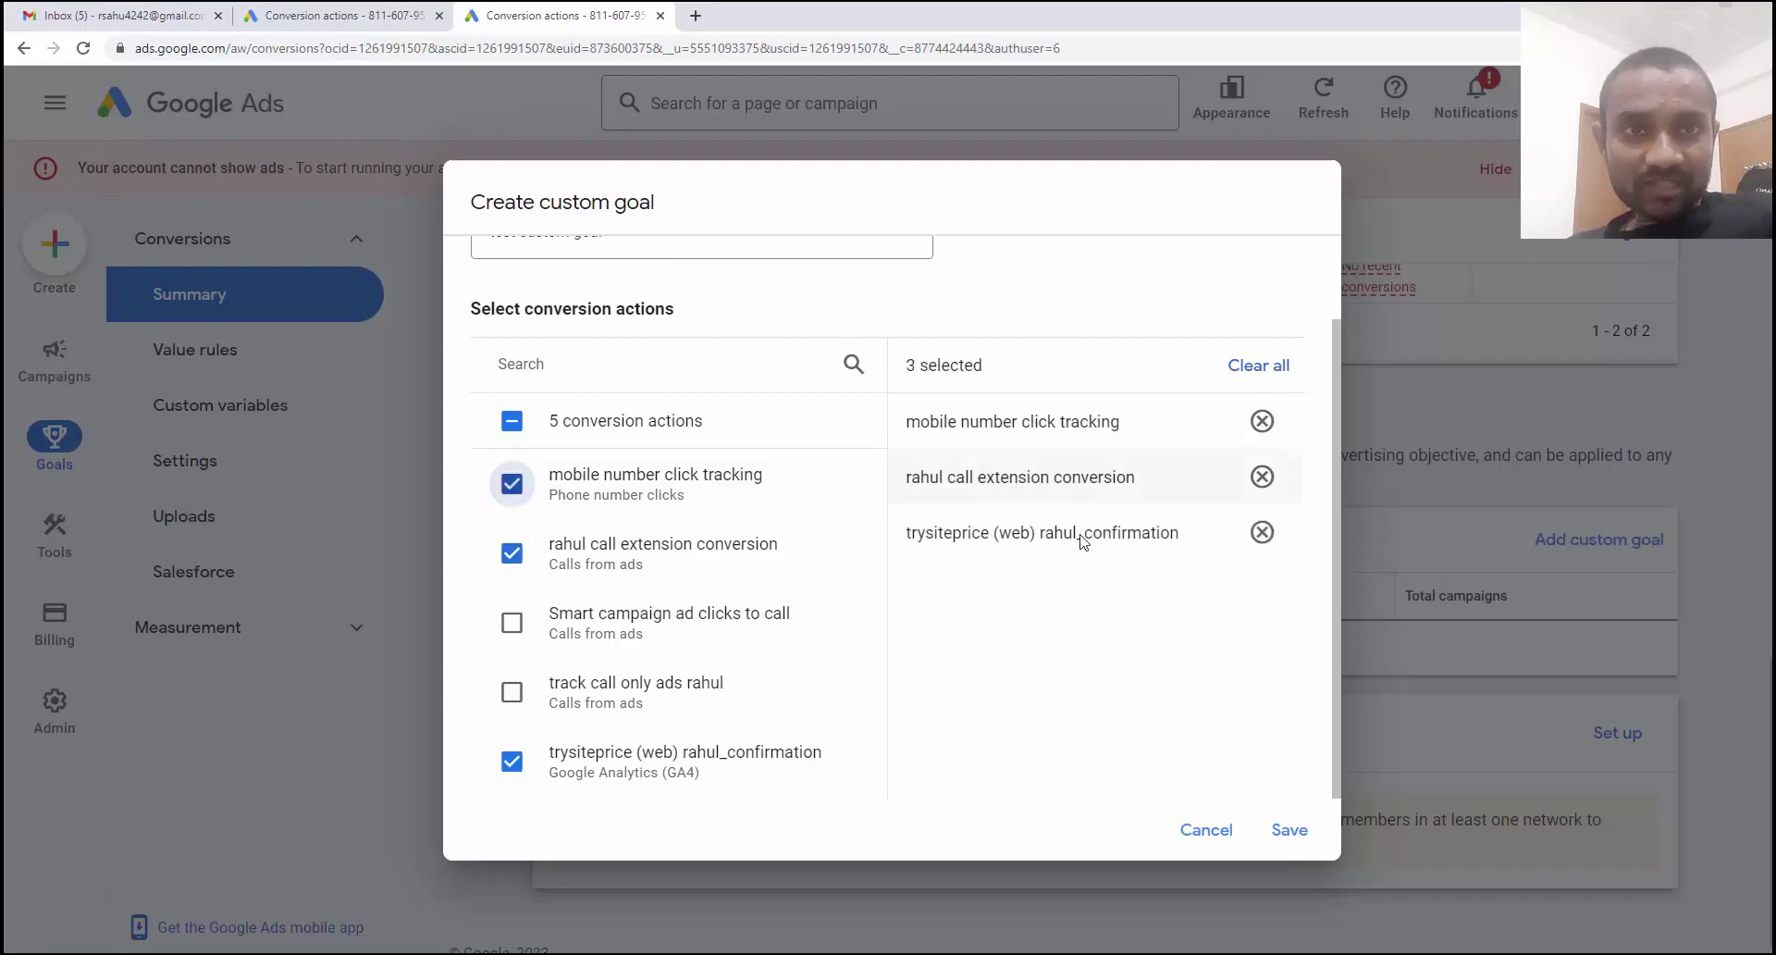
scroll(1216, 468, up, 1)
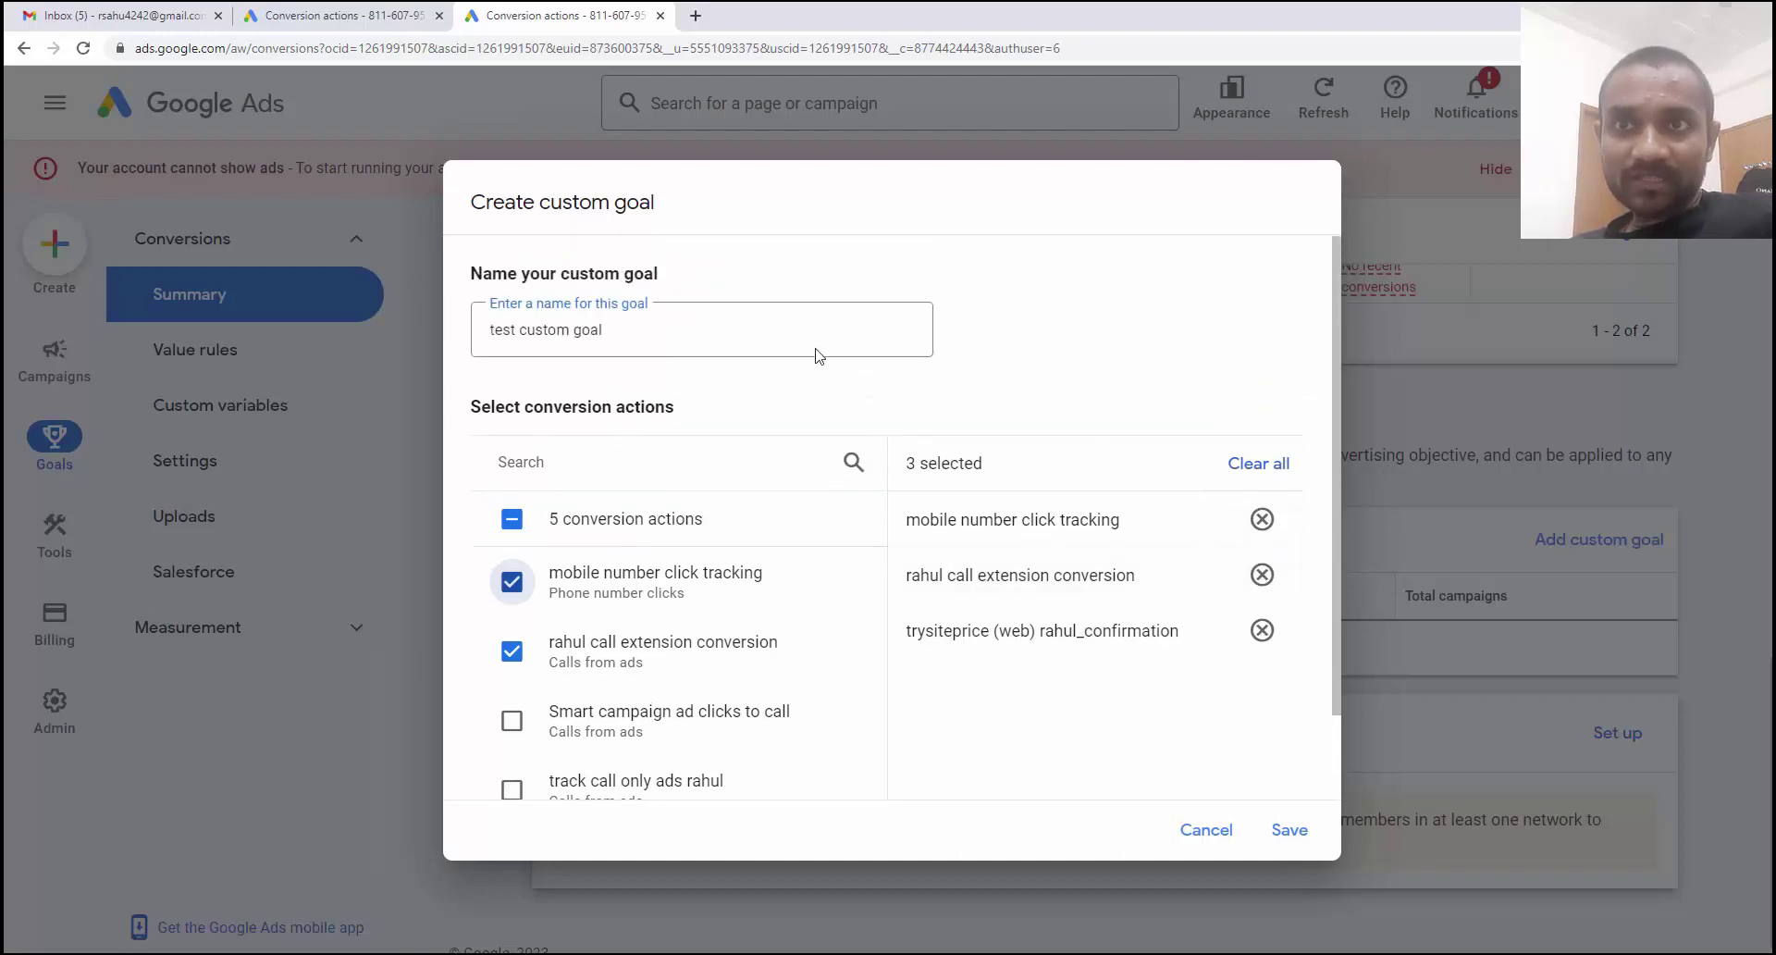
drag(817, 350, 490, 333)
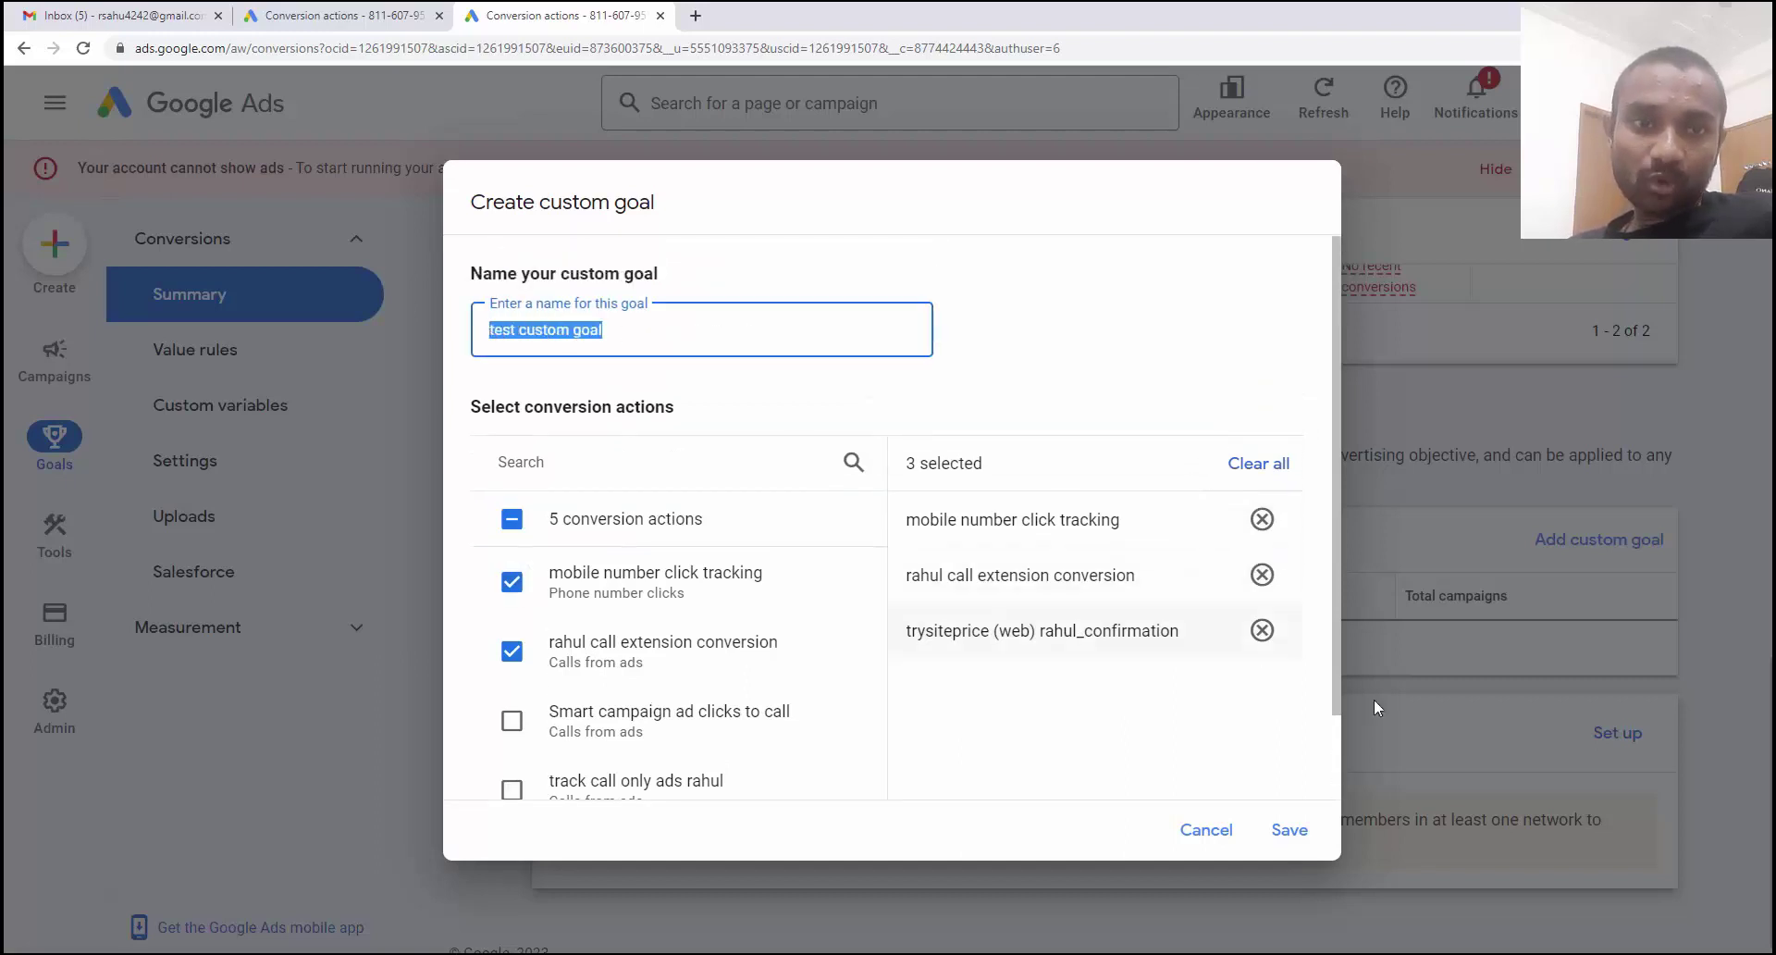
click(1297, 830)
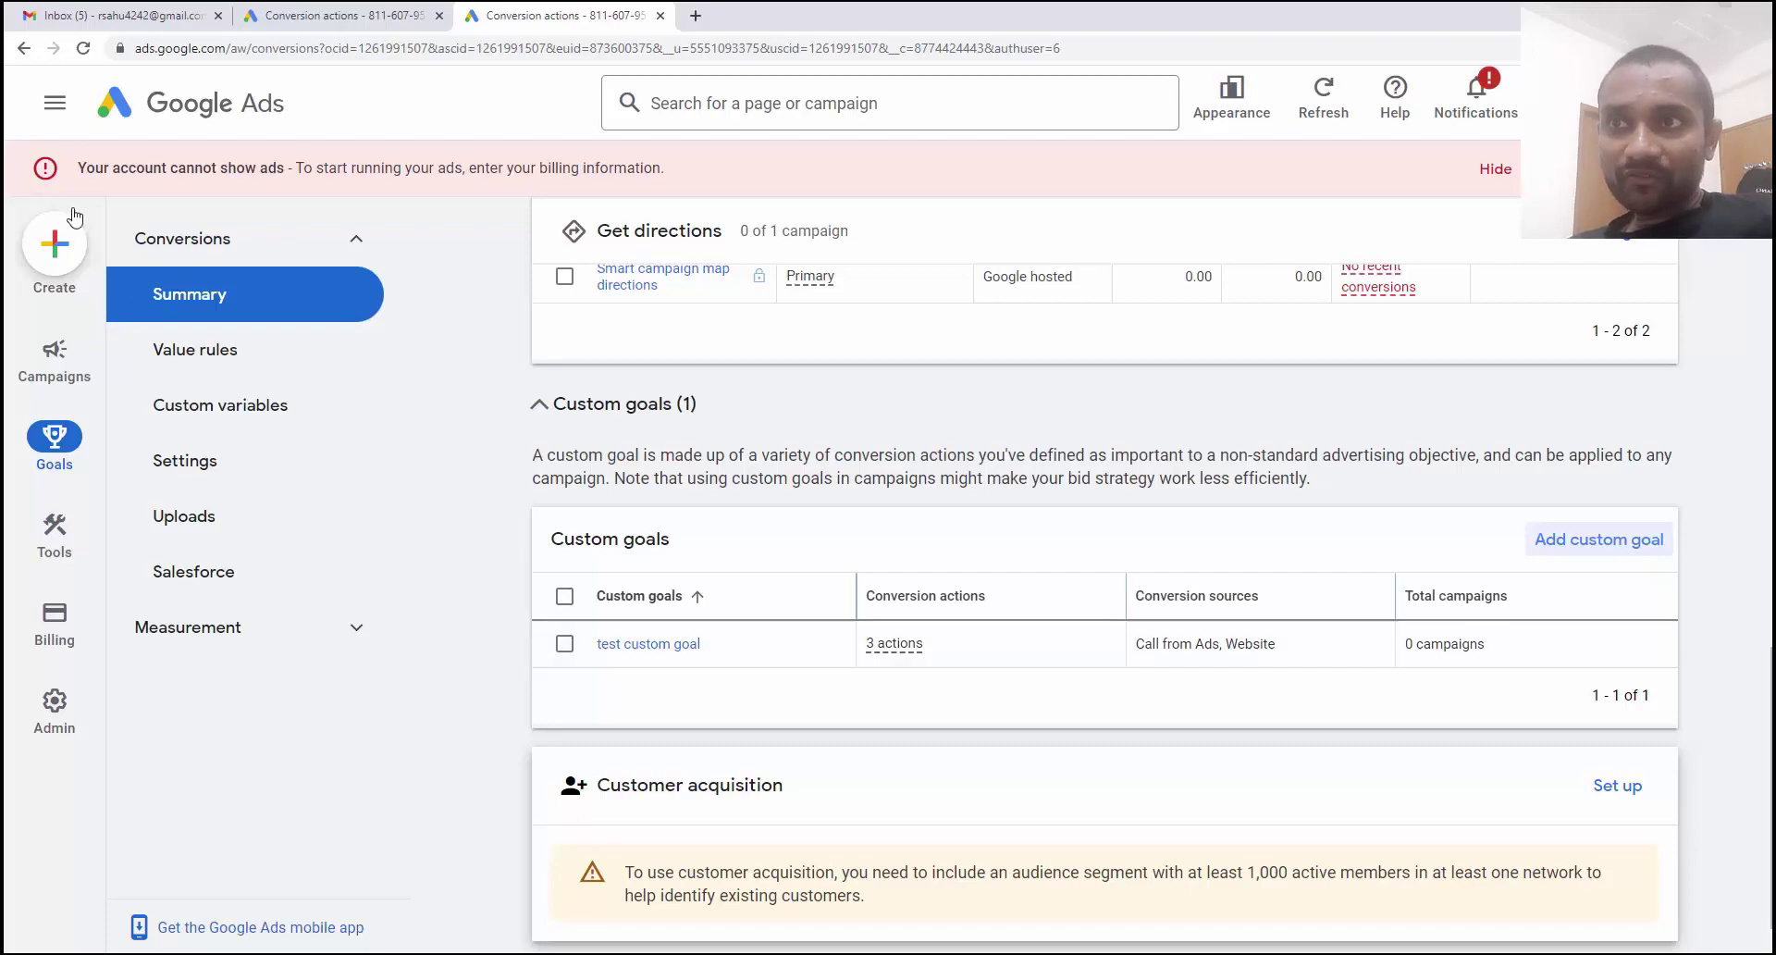
Select the "call only ads digital marketing" campaign, open its settings and expand the Goals section.
click(184, 111)
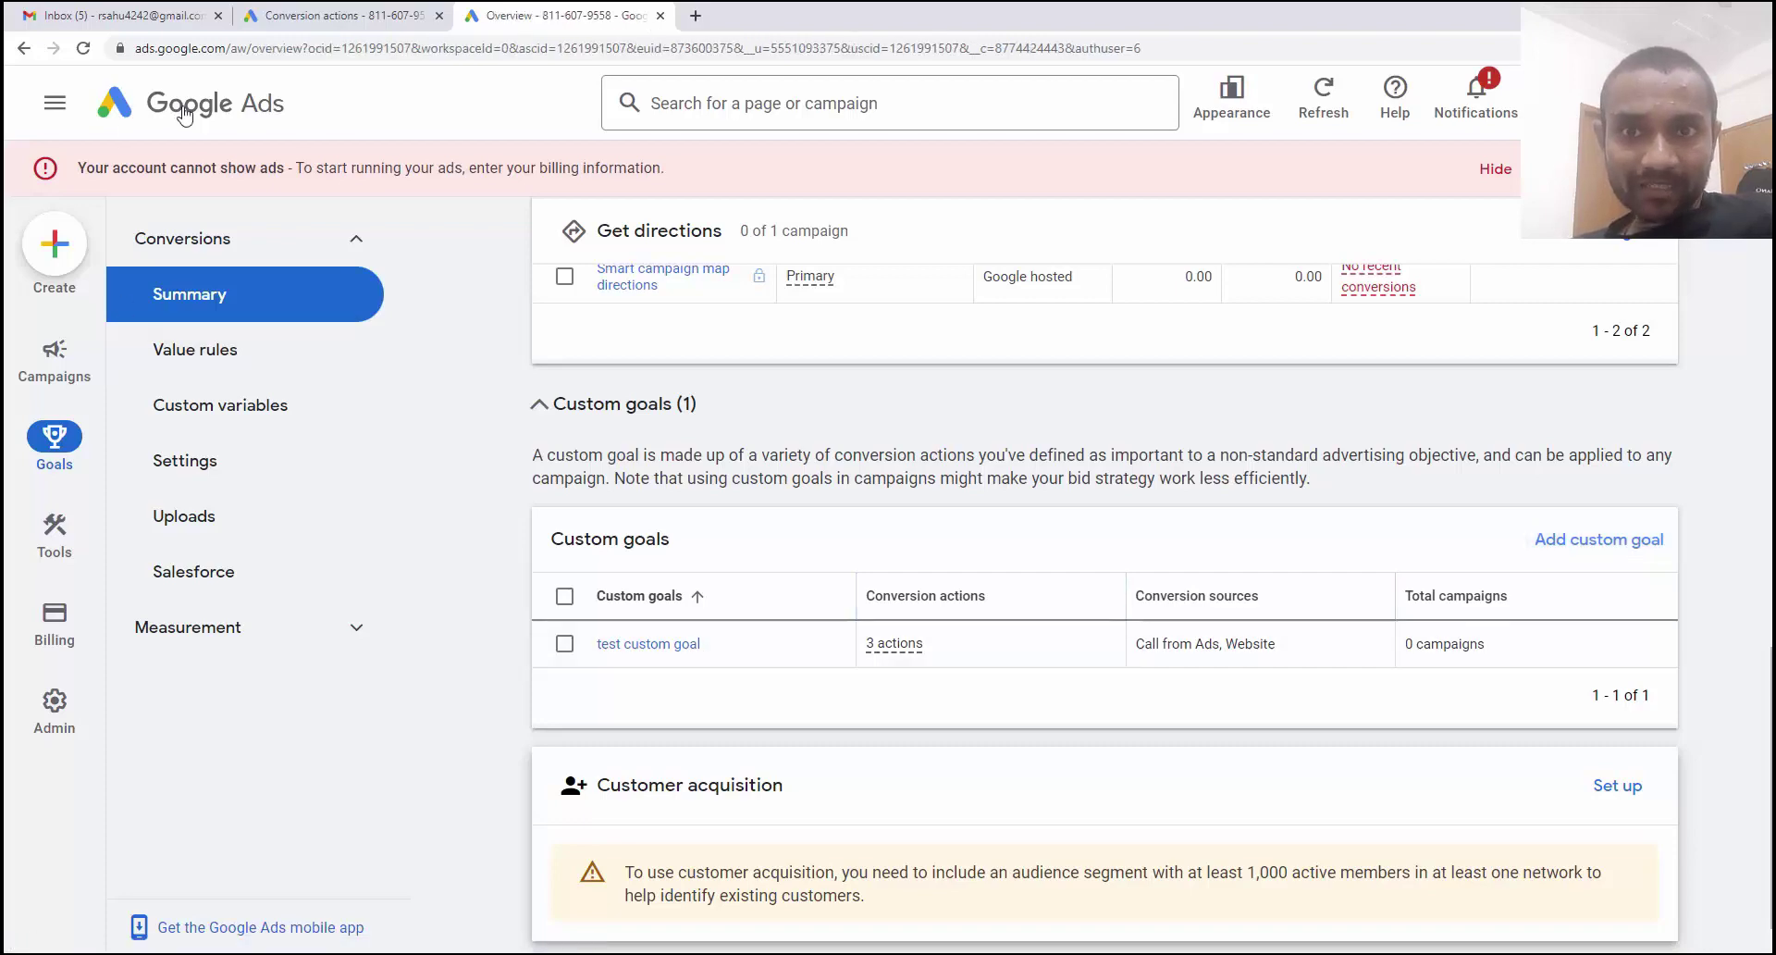
click(724, 248)
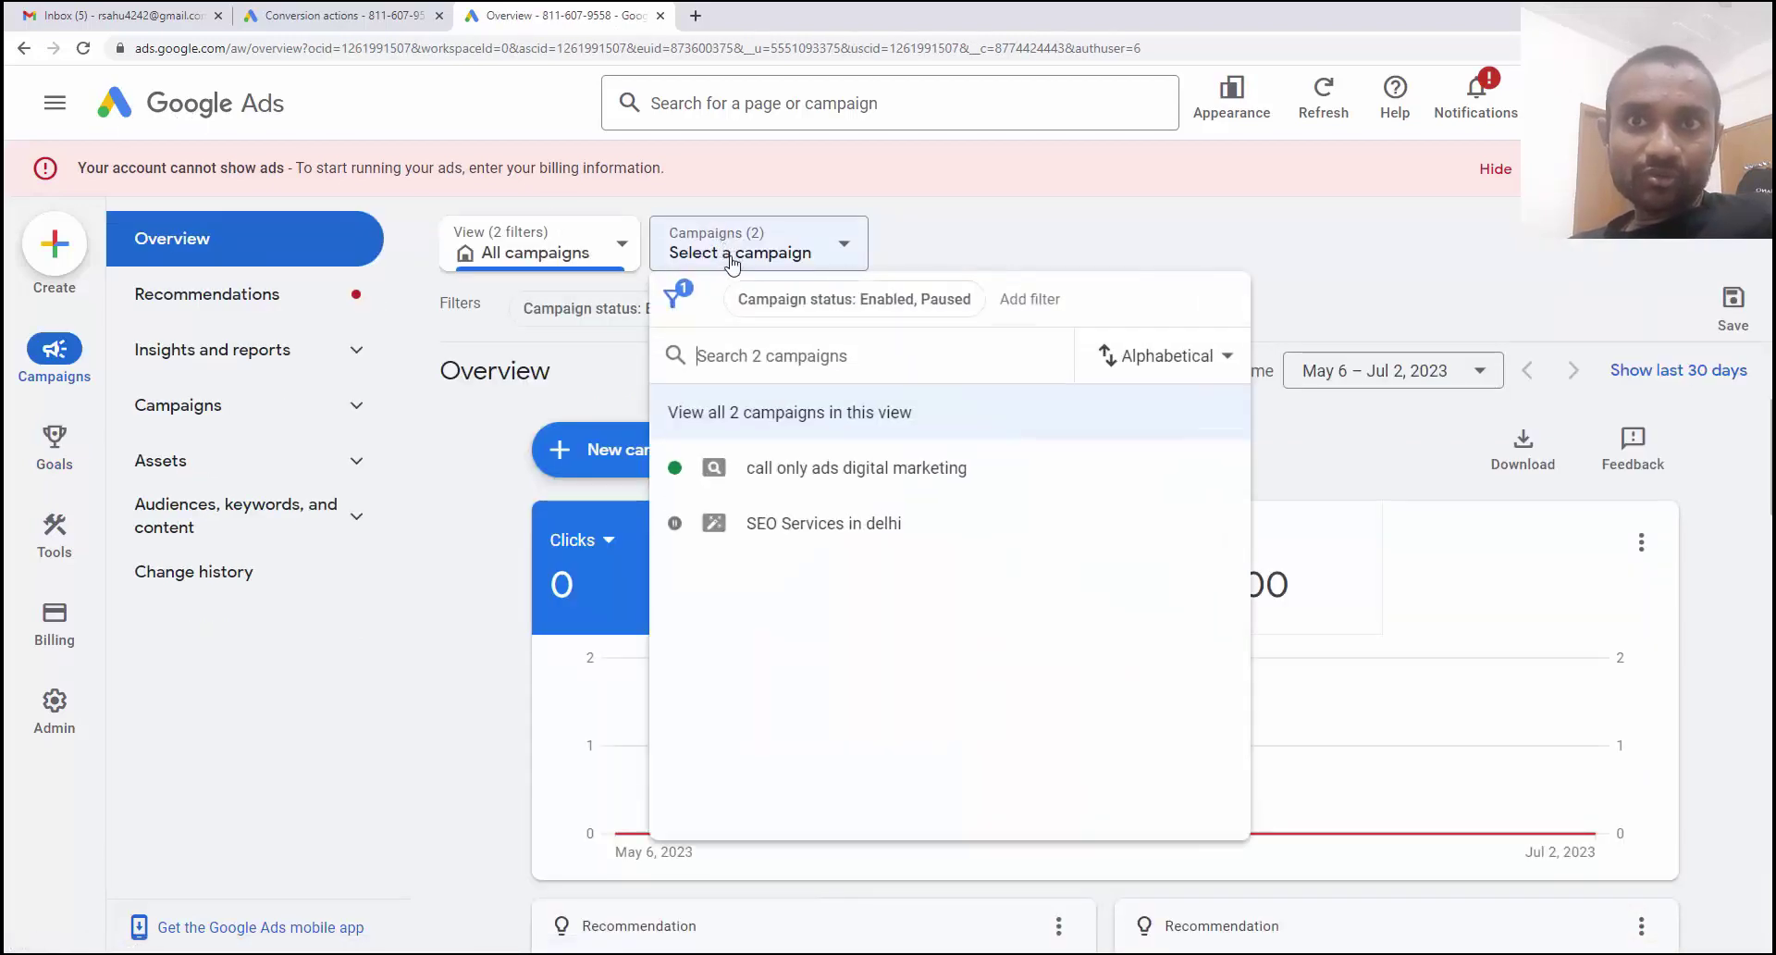
click(775, 479)
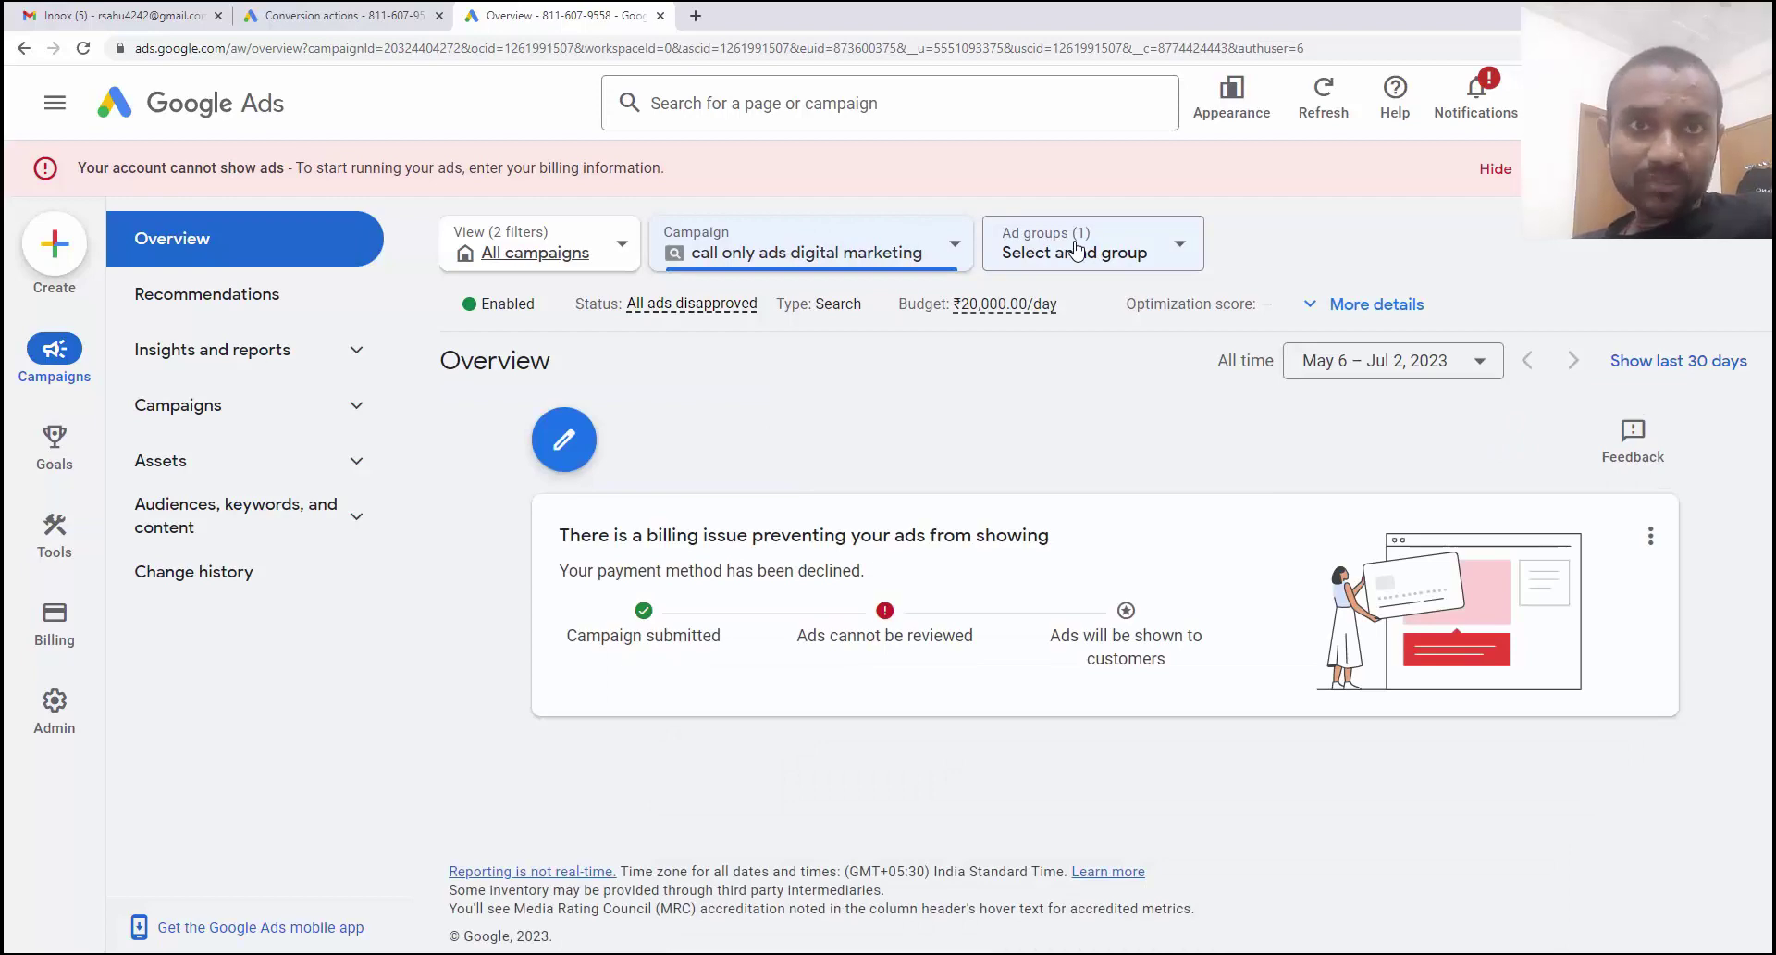
click(1076, 250)
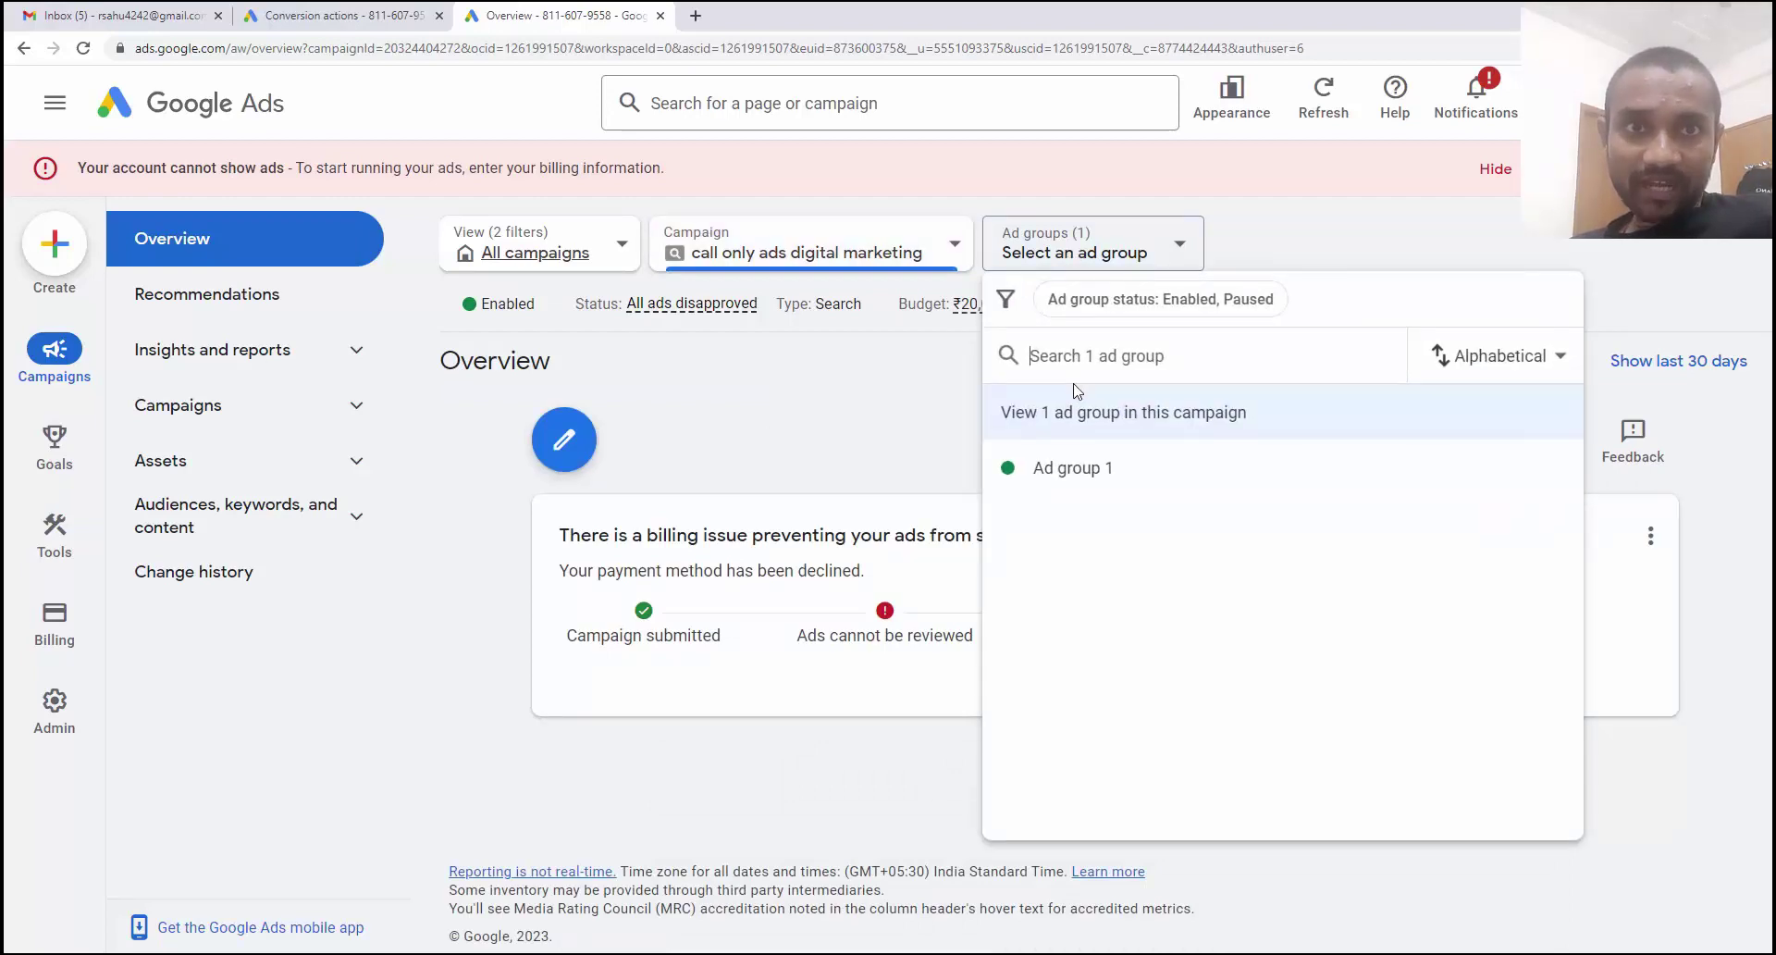
click(1378, 230)
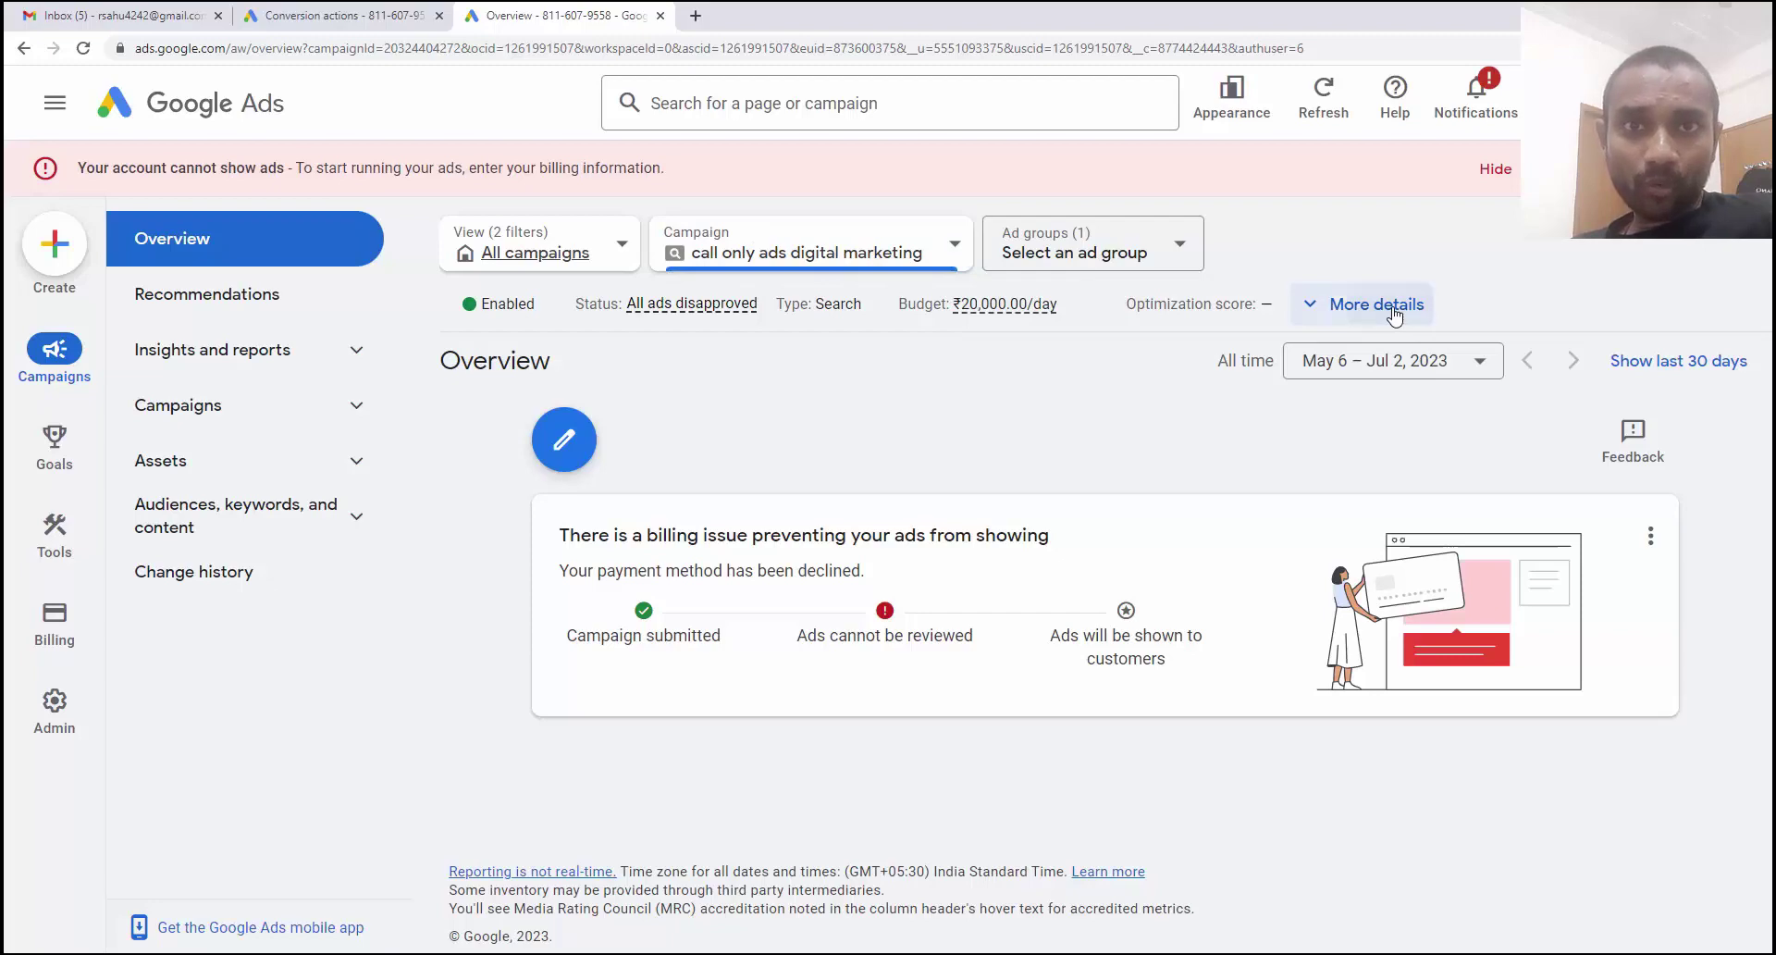
click(1337, 313)
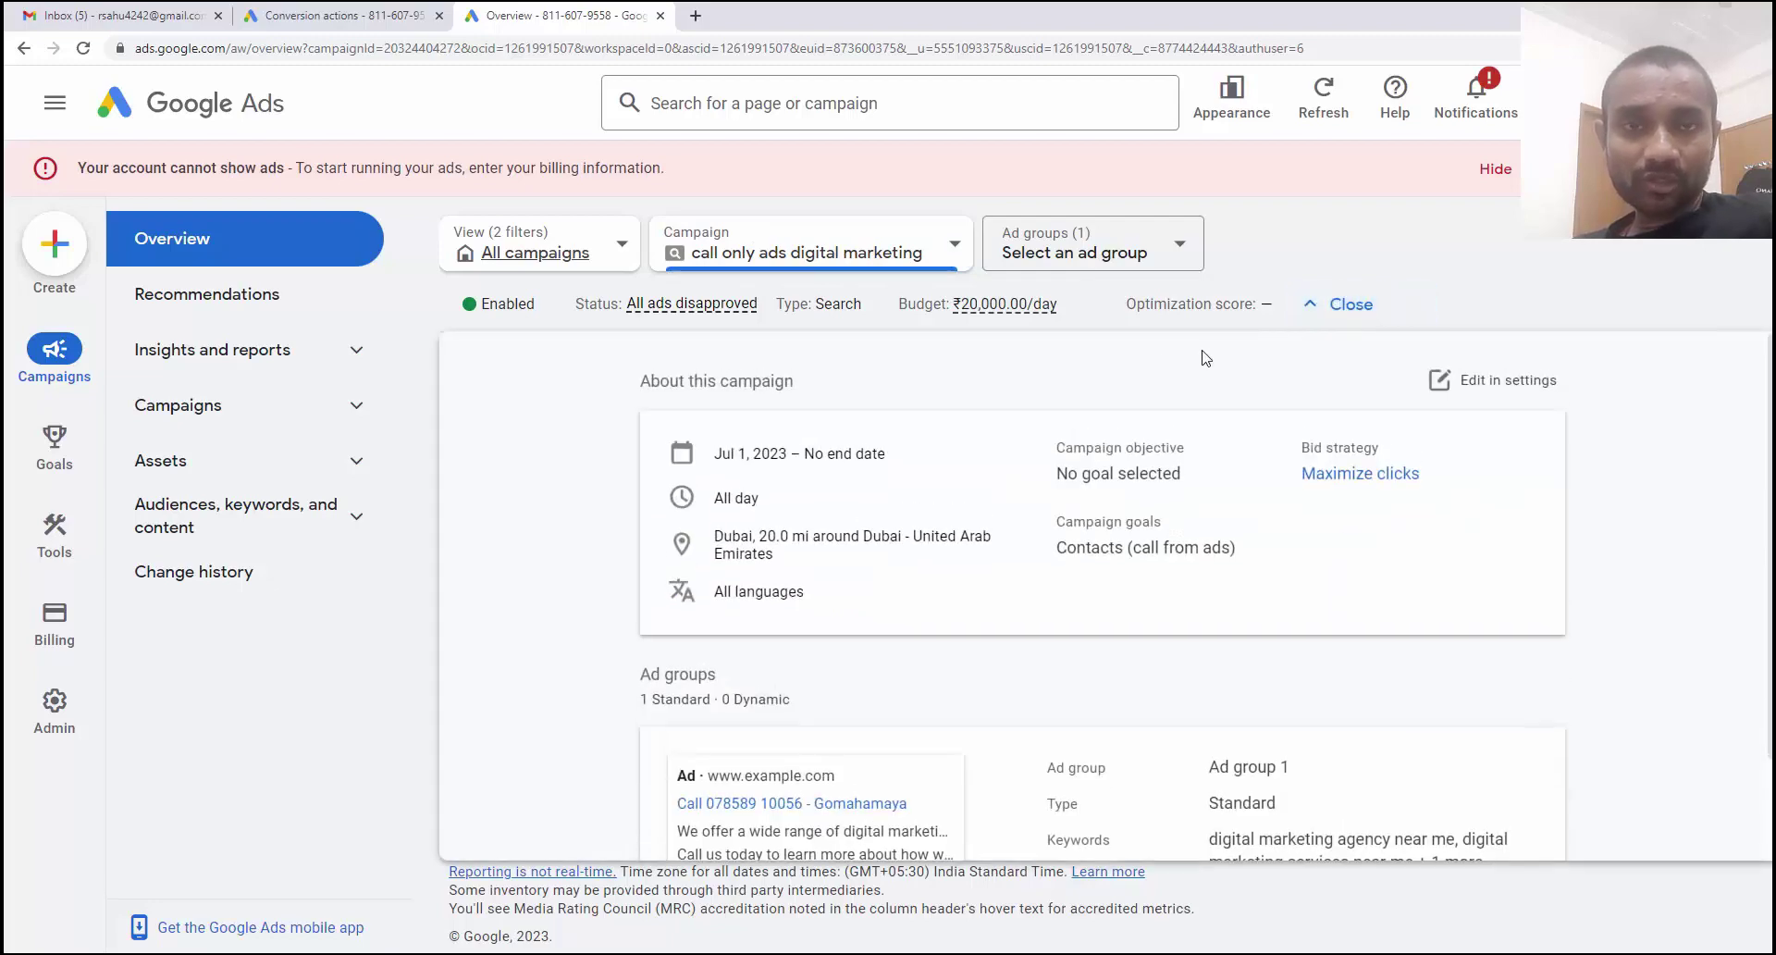
click(1484, 381)
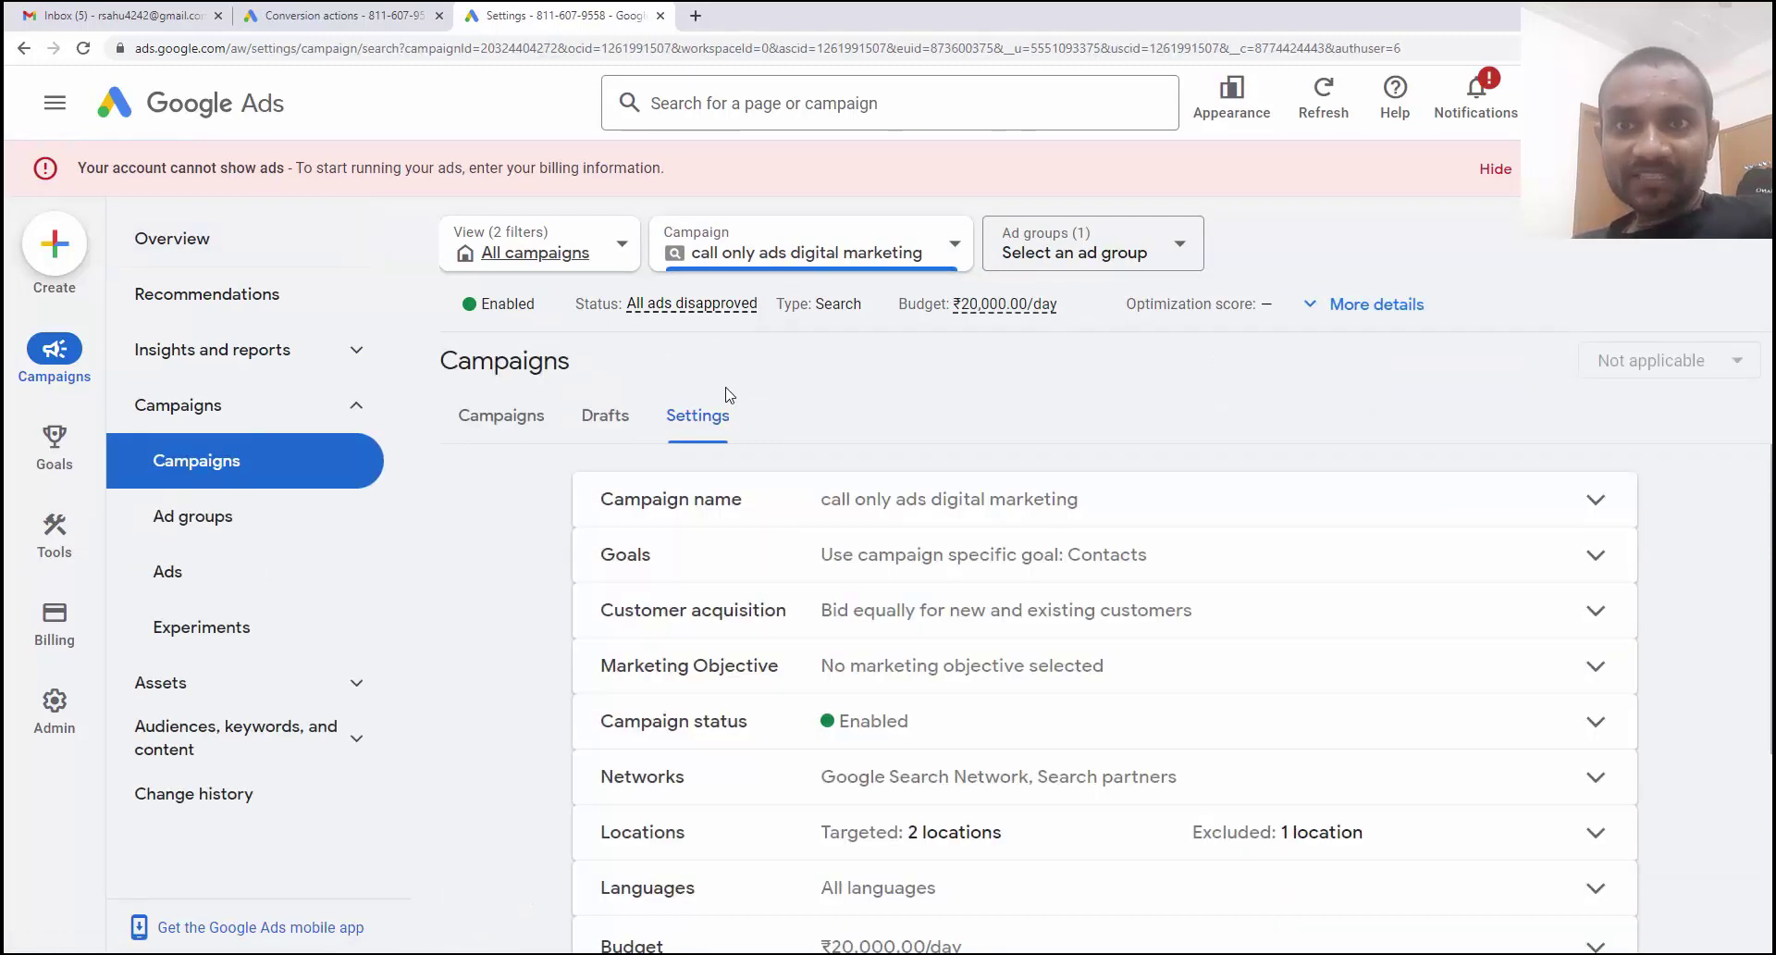
click(681, 559)
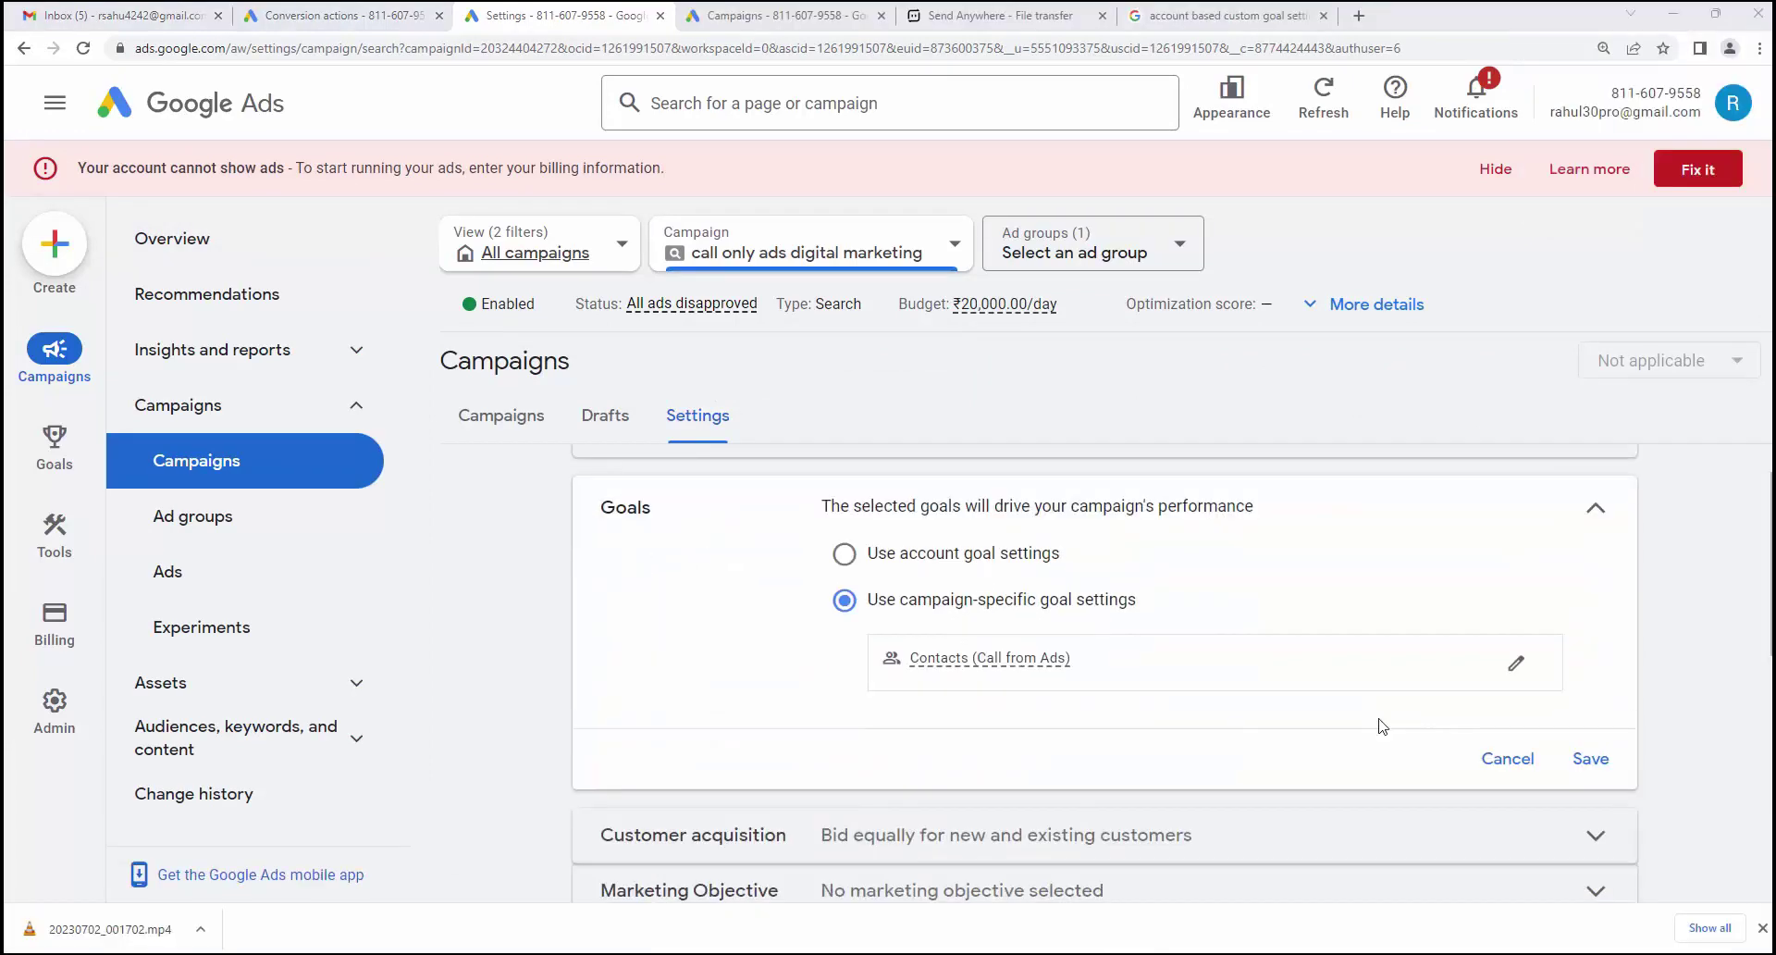
Switch the campaign to account goal settings and examine the conversion actions behind the account-level goals.
click(882, 555)
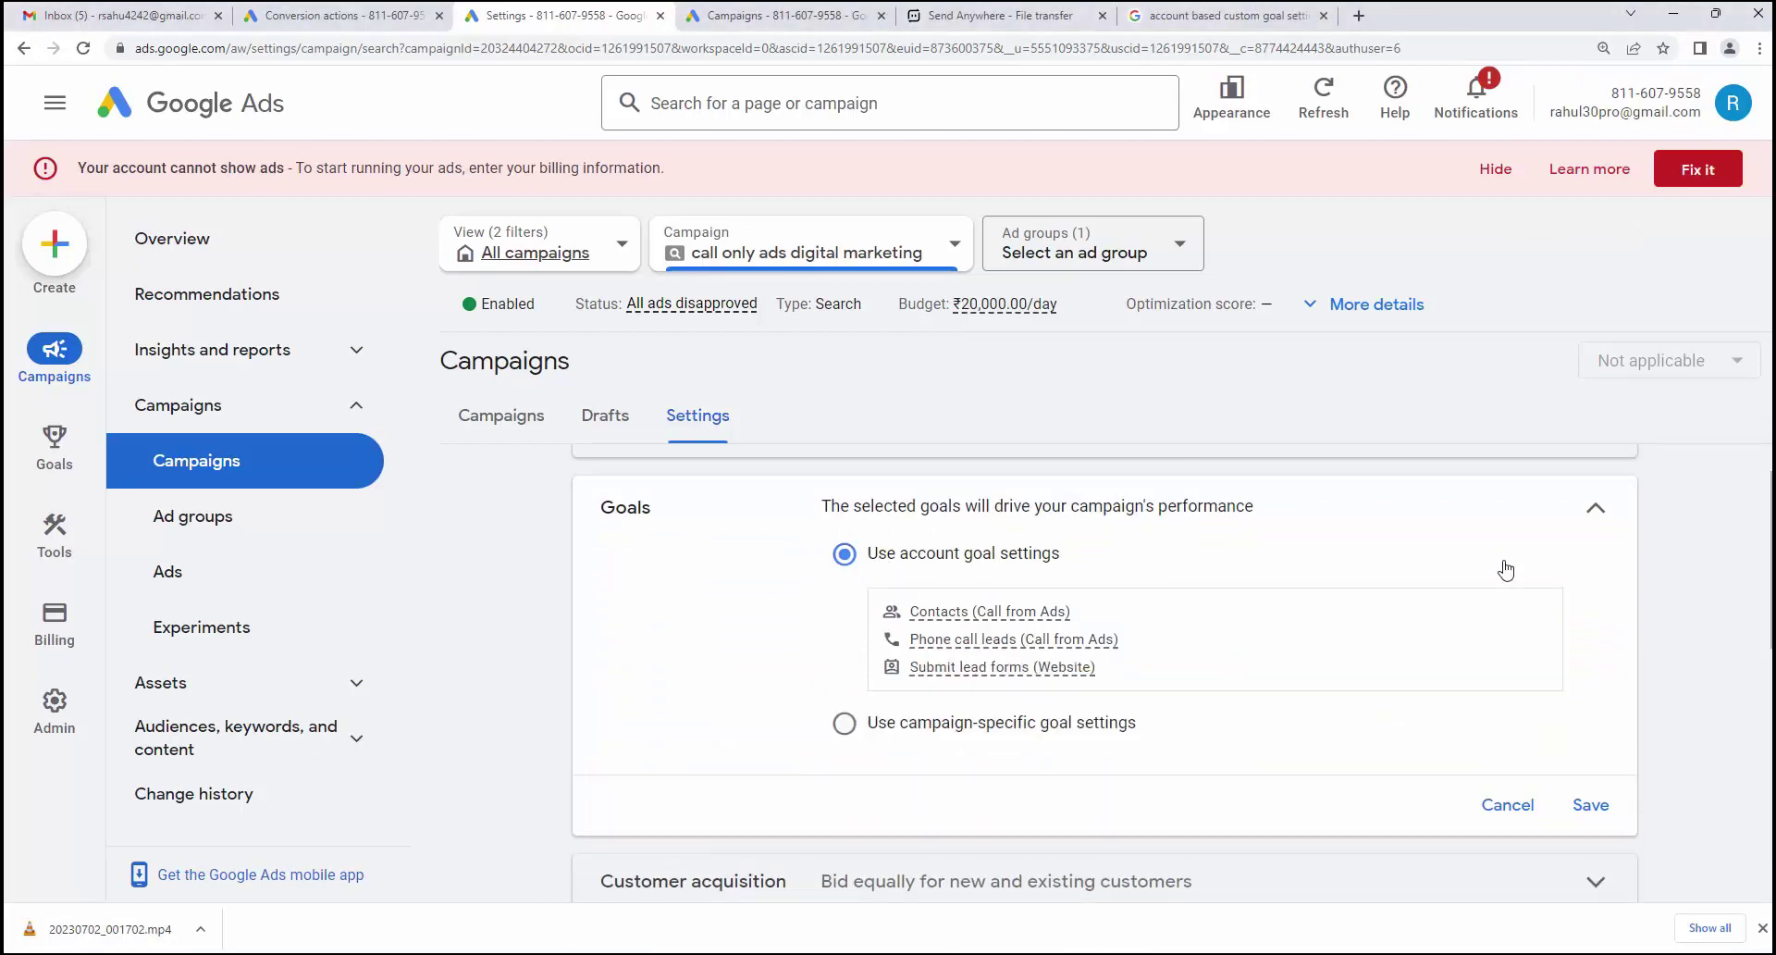
mouse_move(1021, 615)
mouse_move(1075, 637)
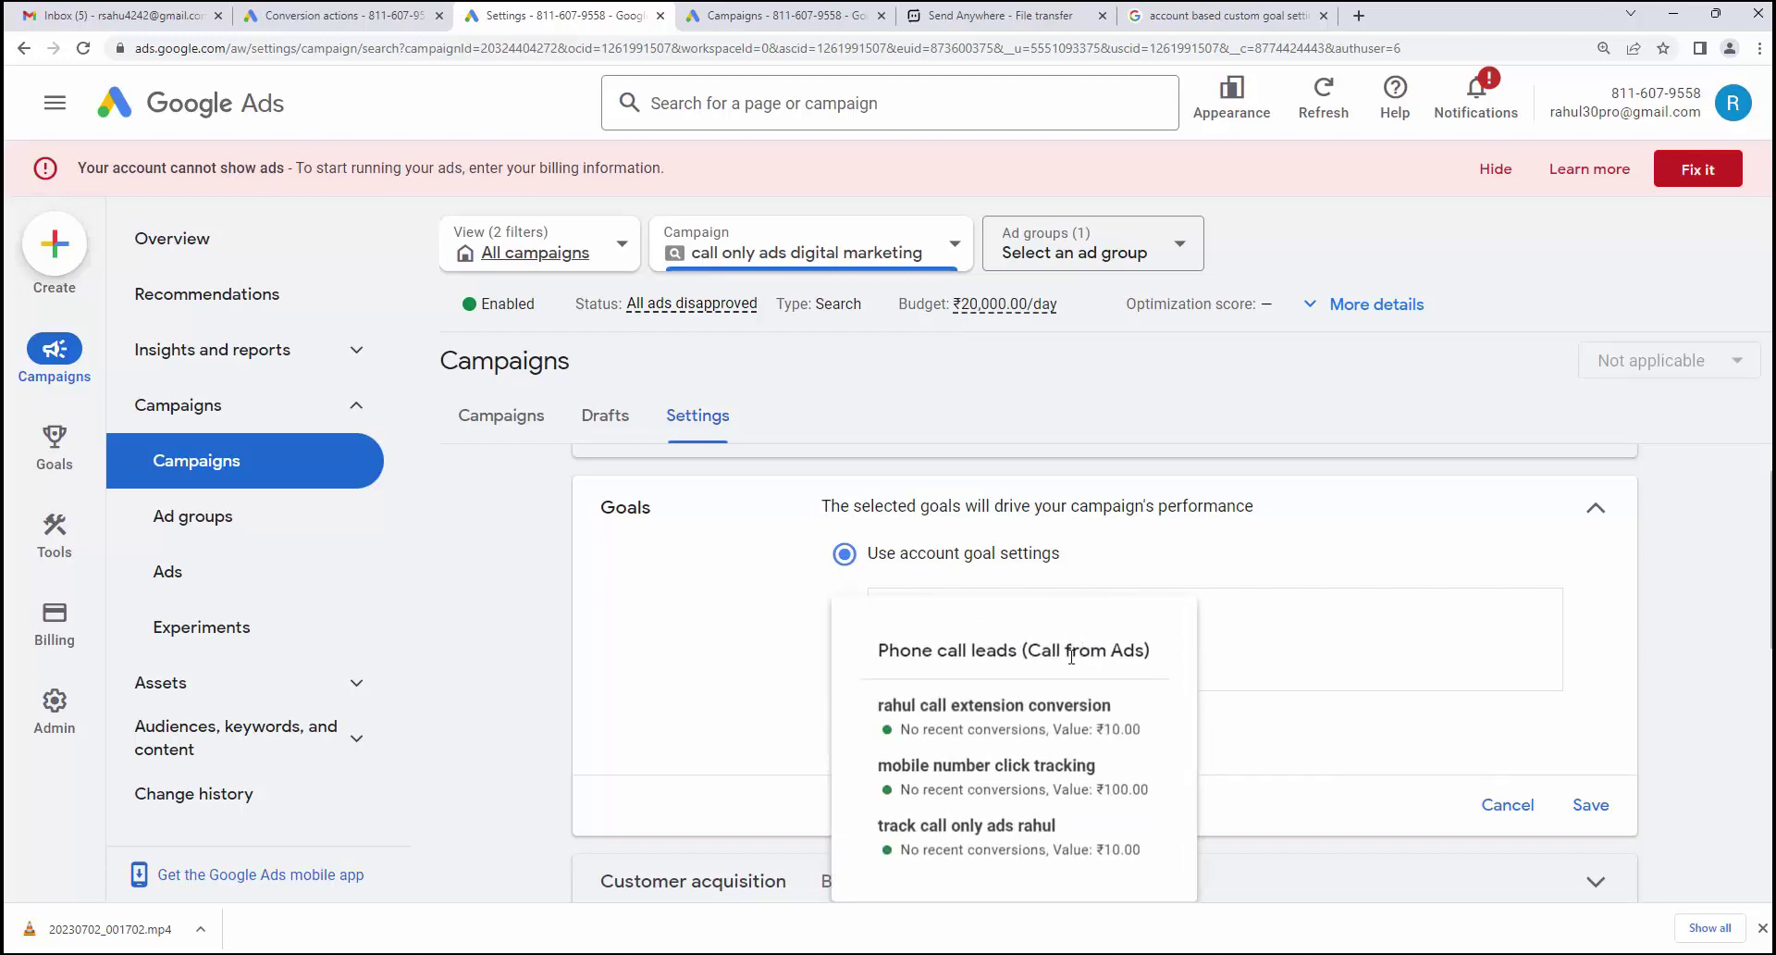
drag(1031, 652, 1134, 653)
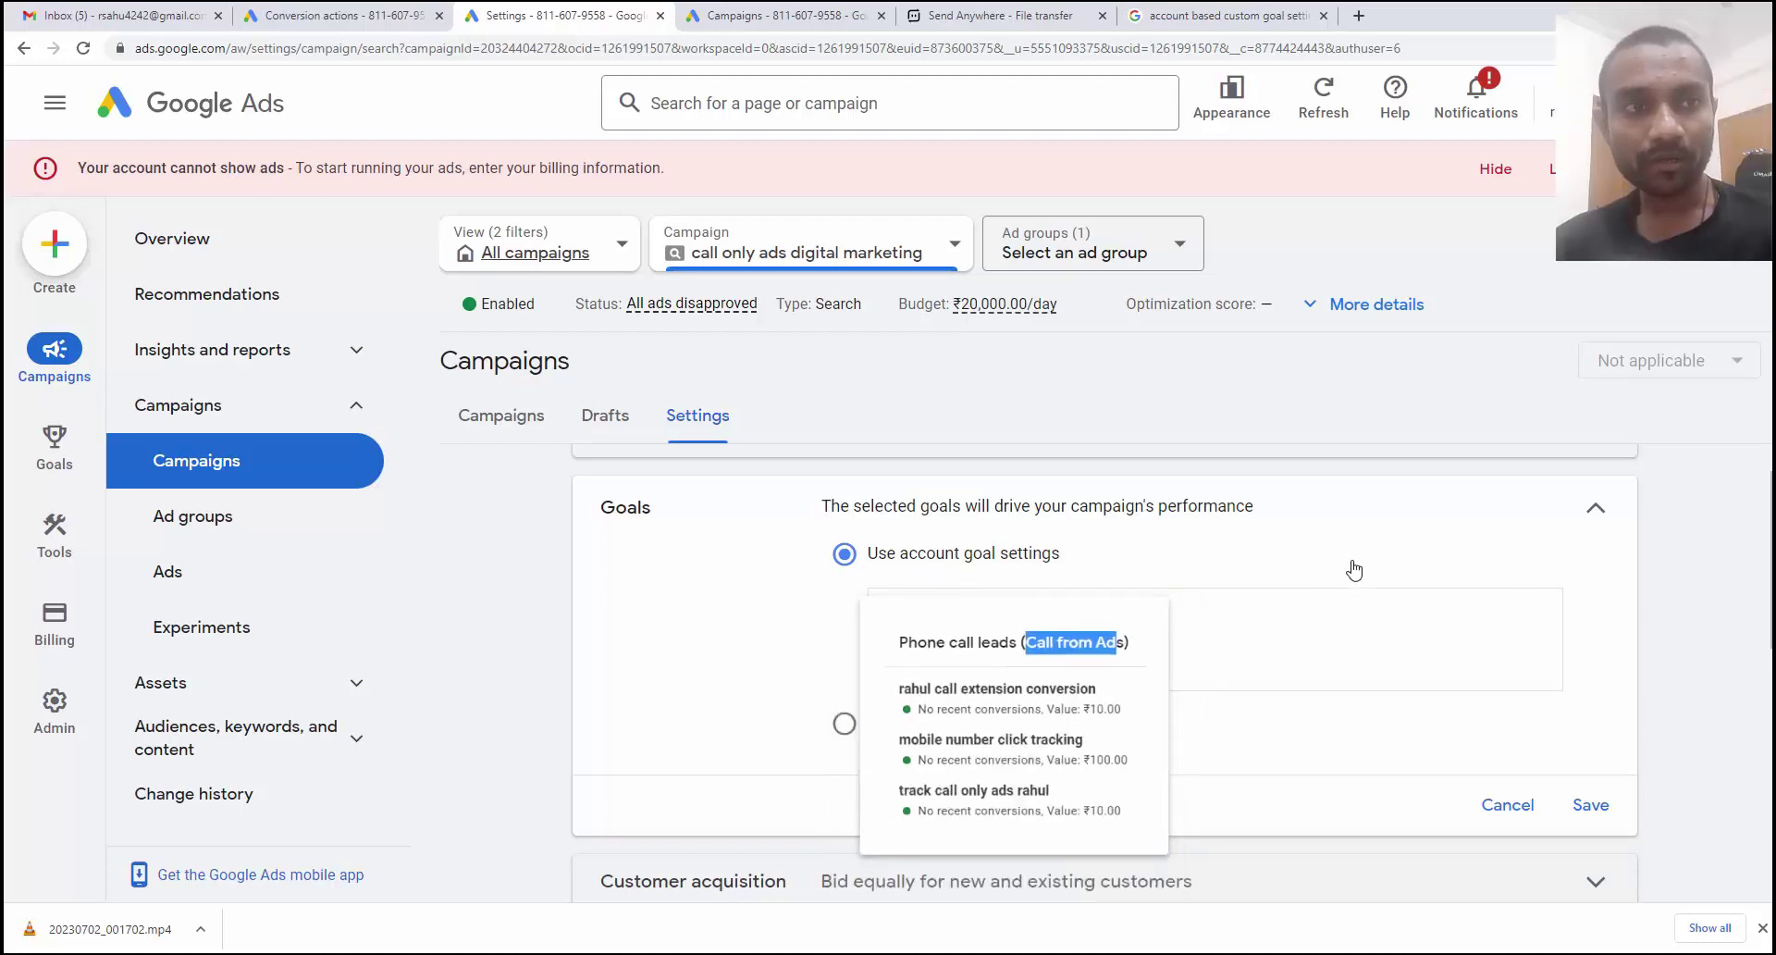
mouse_move(1014, 678)
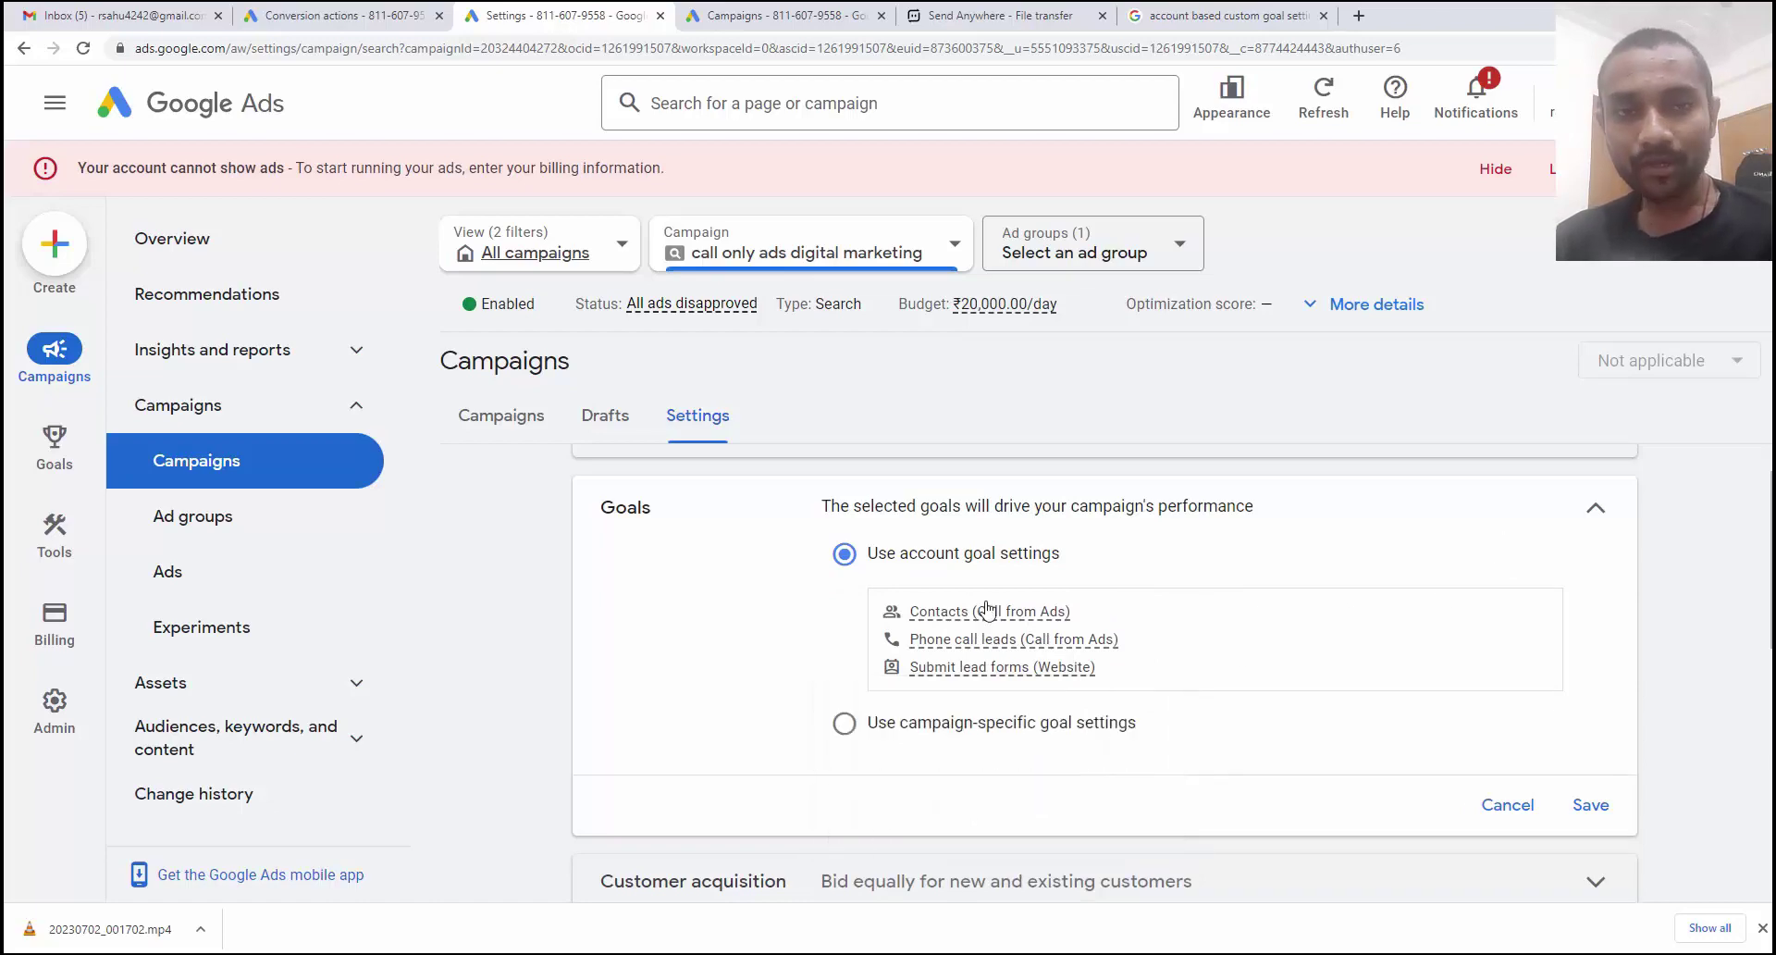
Use campaign-specific goal settings, choosing "test custom goal (custom)" and deselecting Contacts (Call from Ads).
click(844, 731)
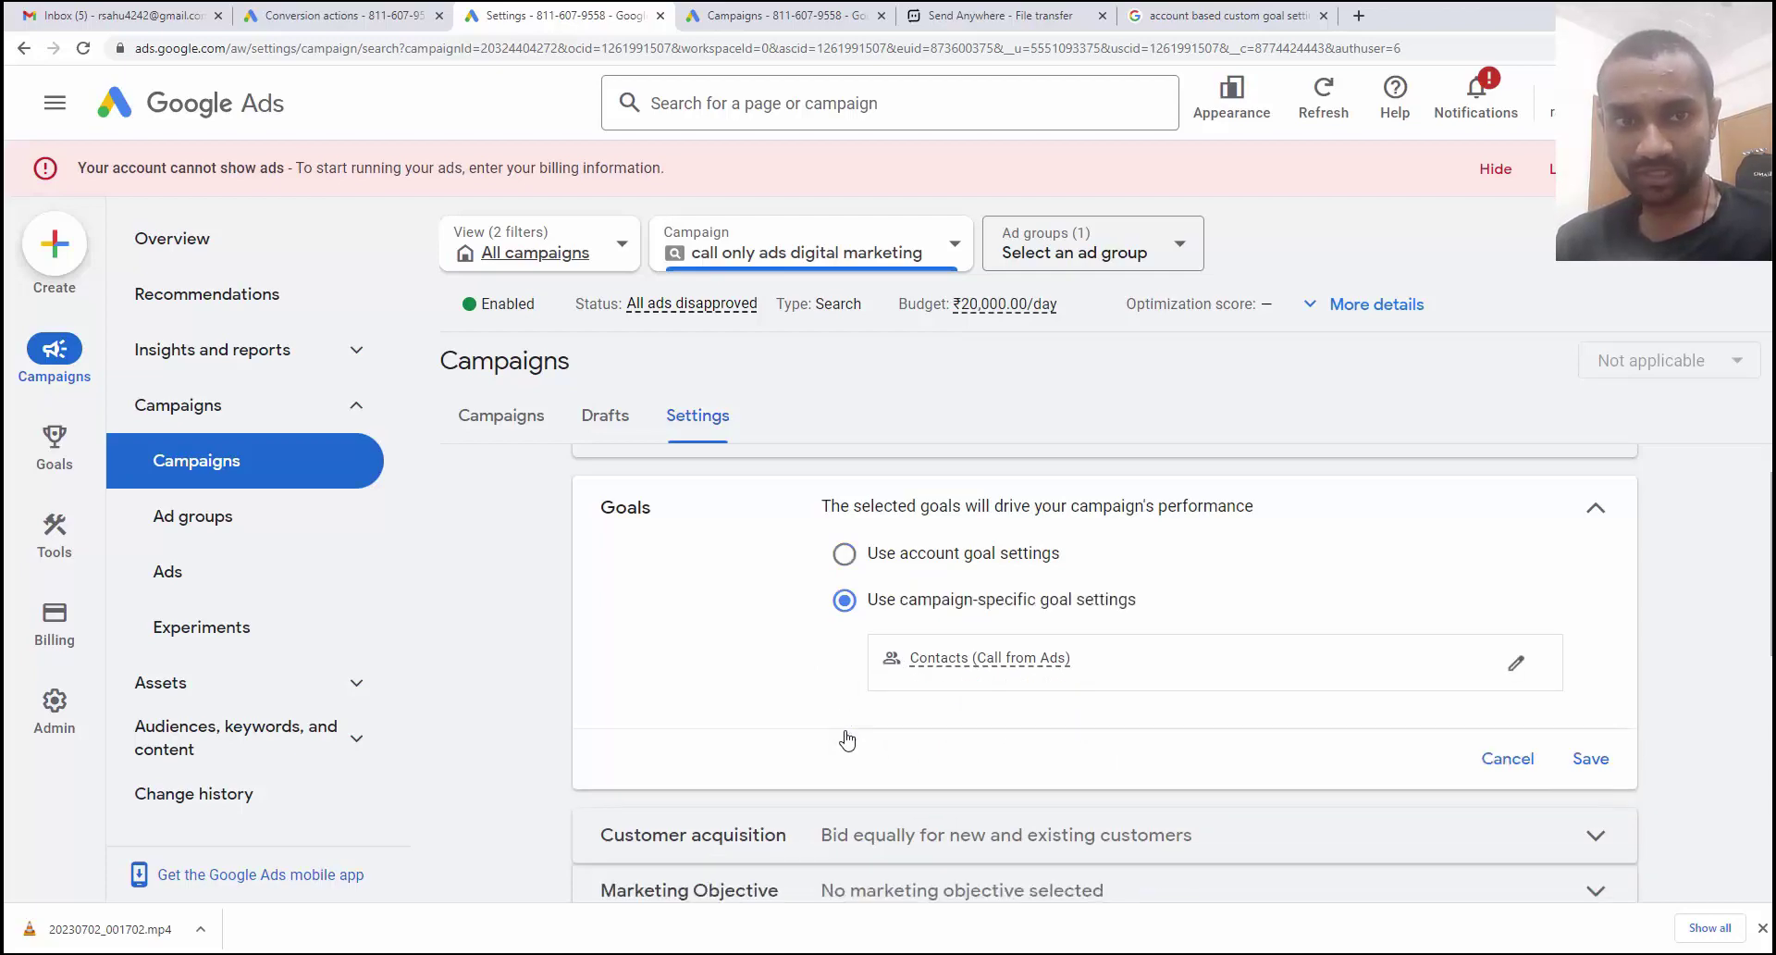
click(1517, 664)
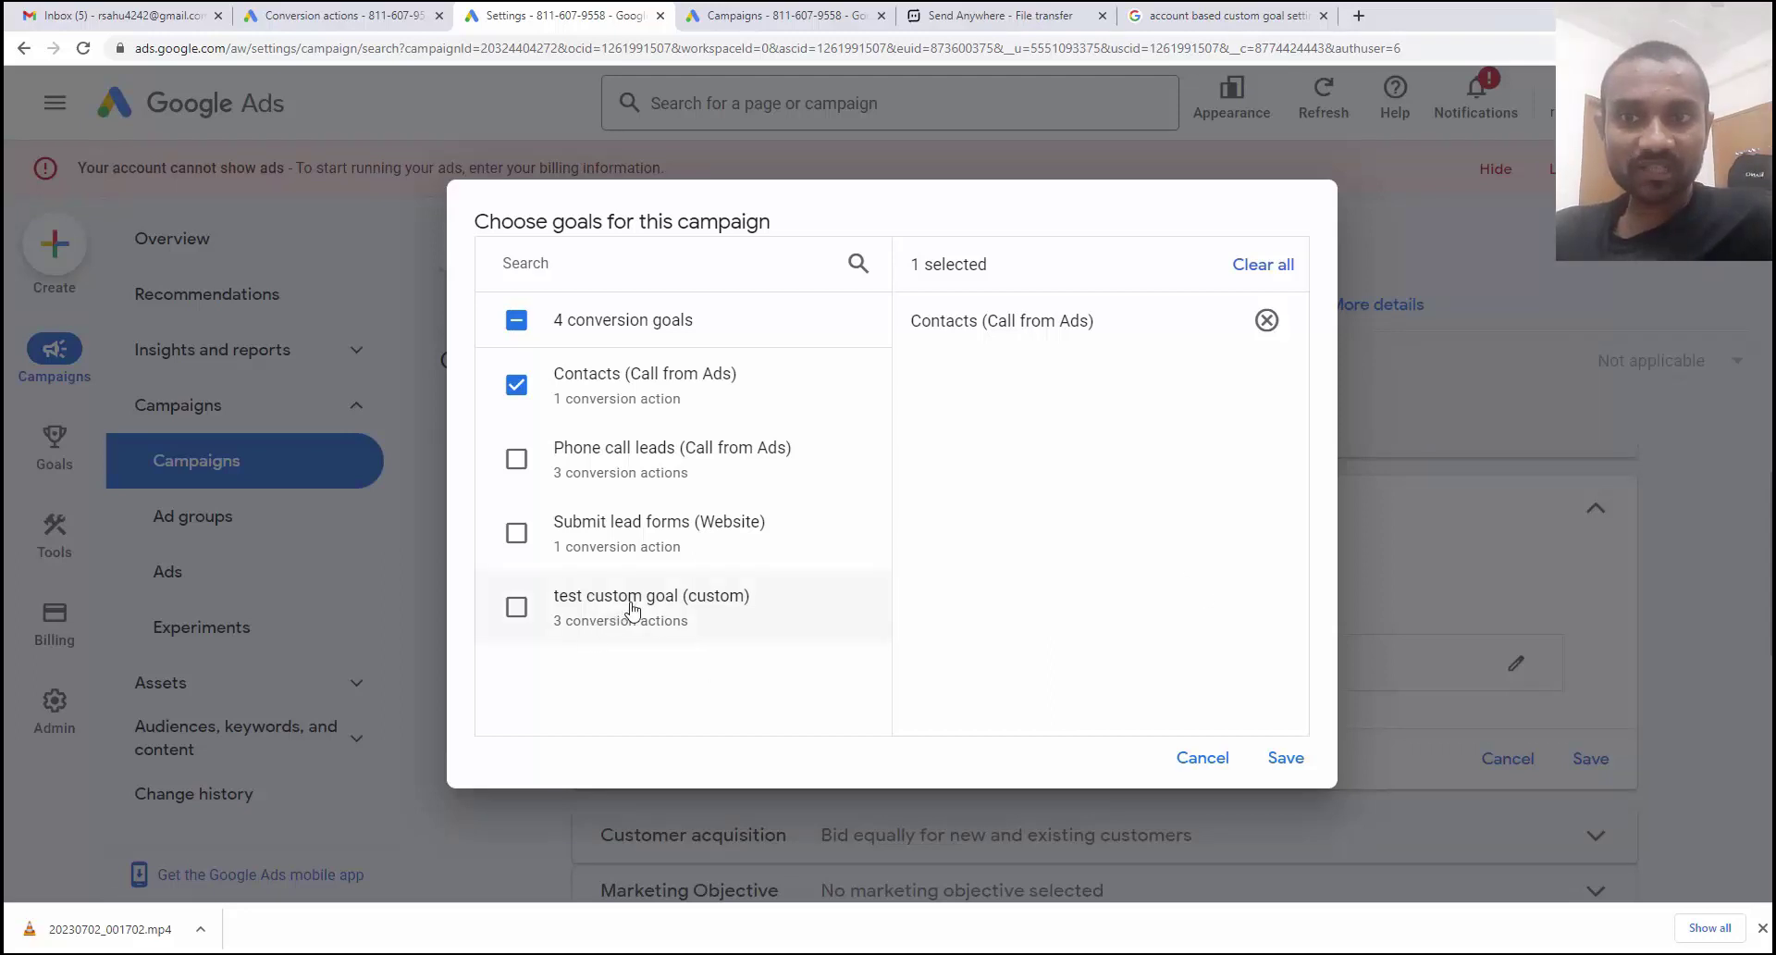
click(517, 609)
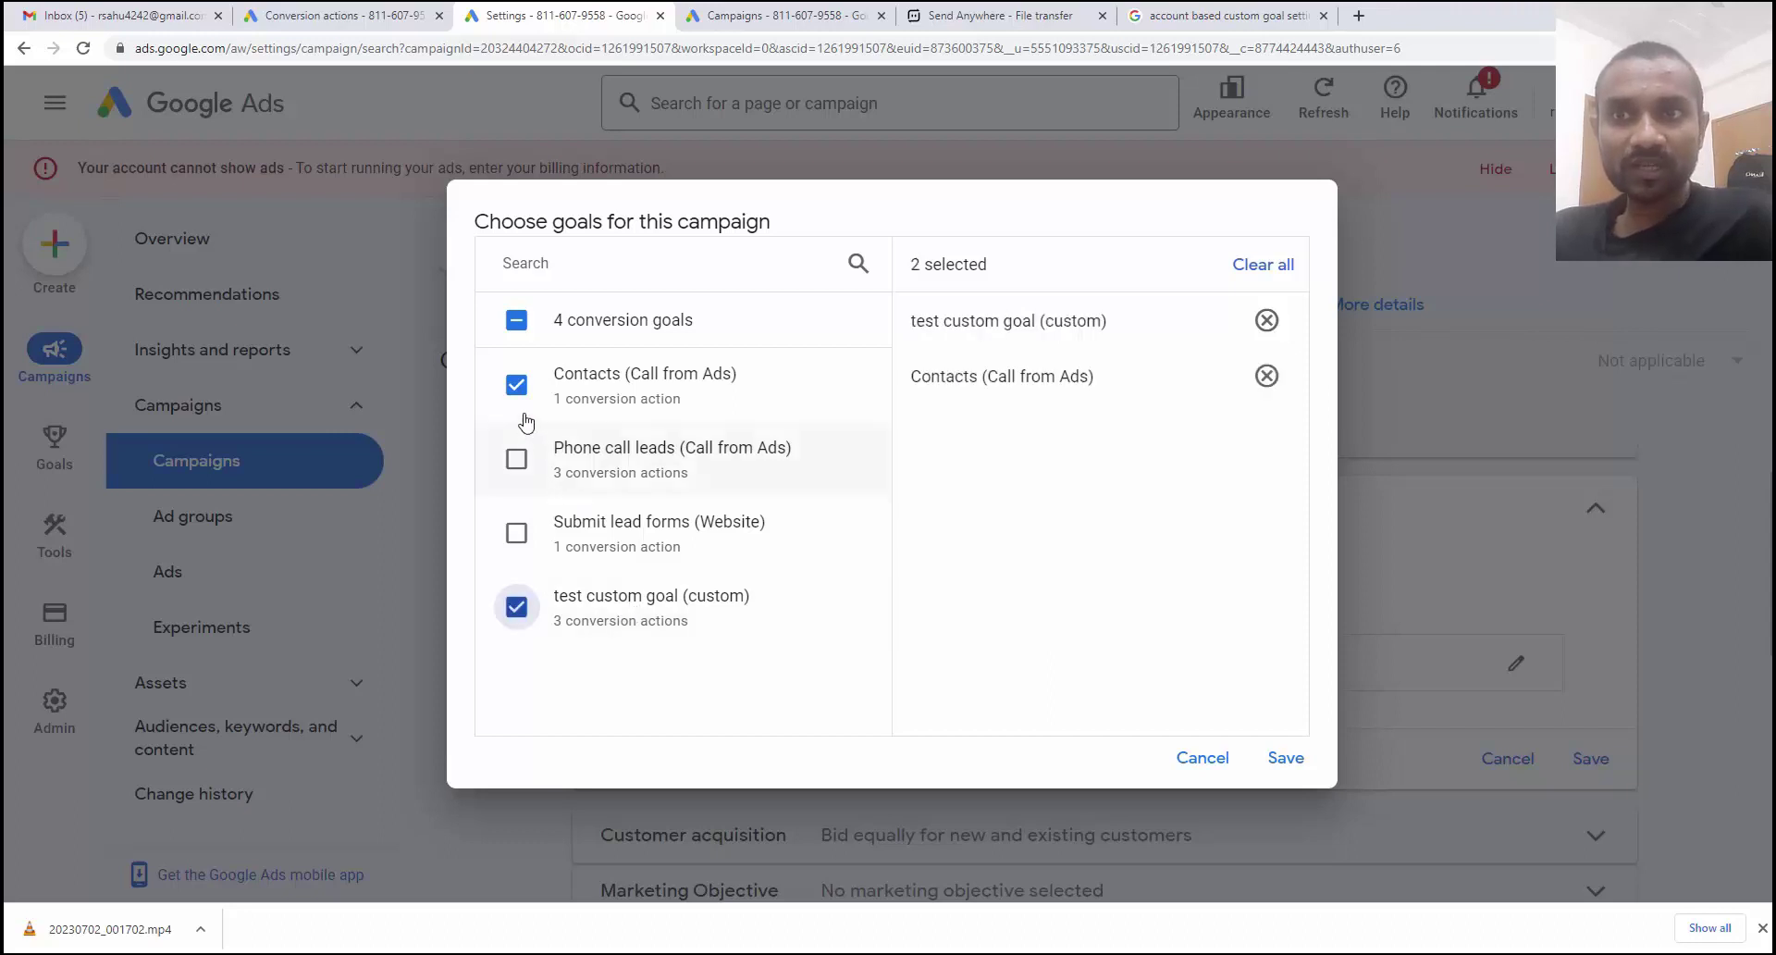
click(516, 385)
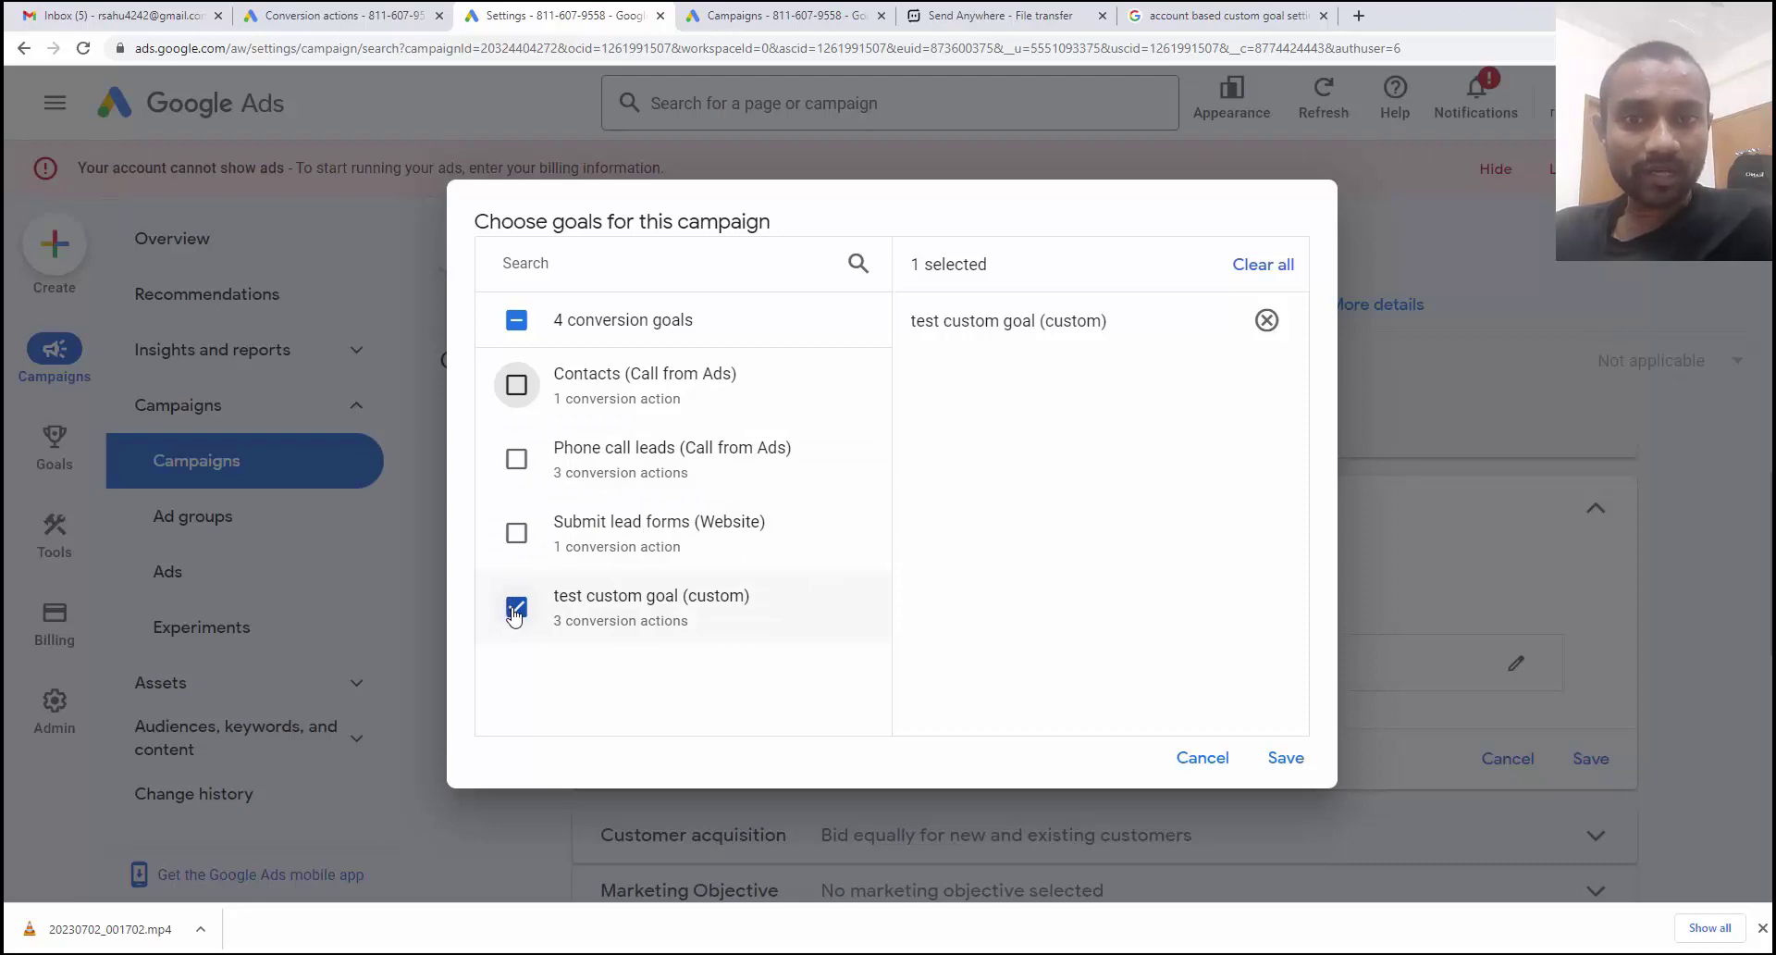
Examine the conversion actions offered for a new custom goal and the existing custom goals list, leaving without creating a goal.
click(338, 16)
scroll(665, 757, down, 3)
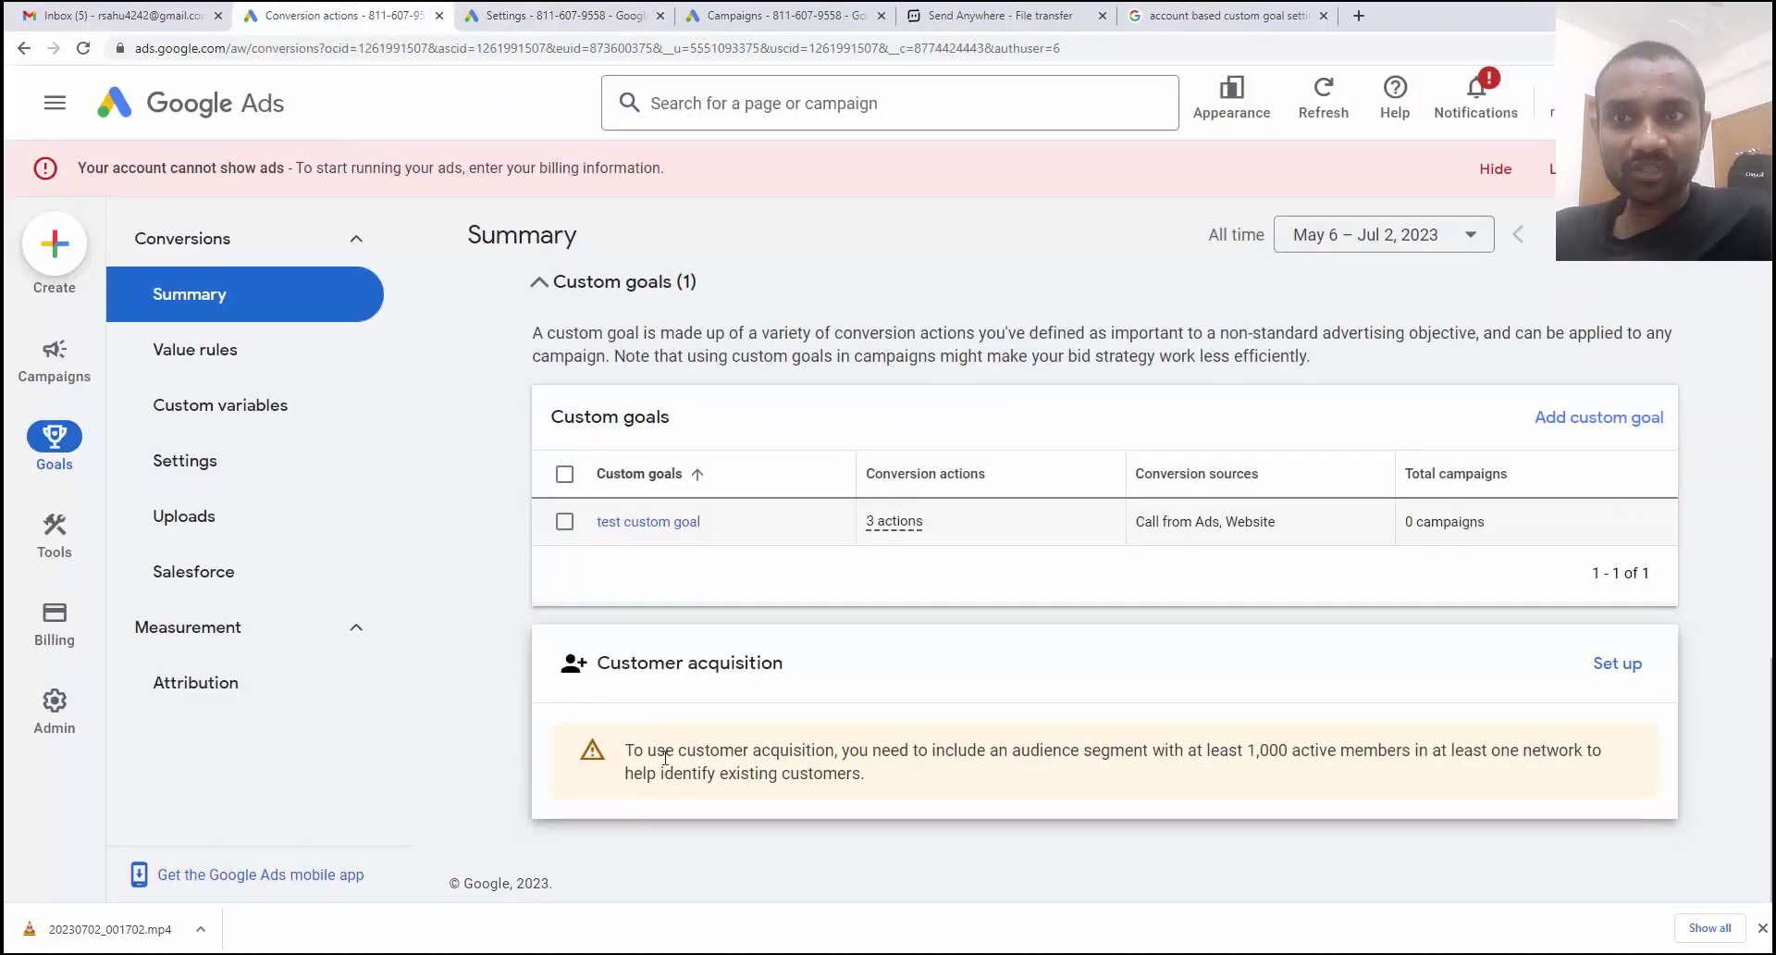
scroll(665, 756, up, 3)
click(1600, 650)
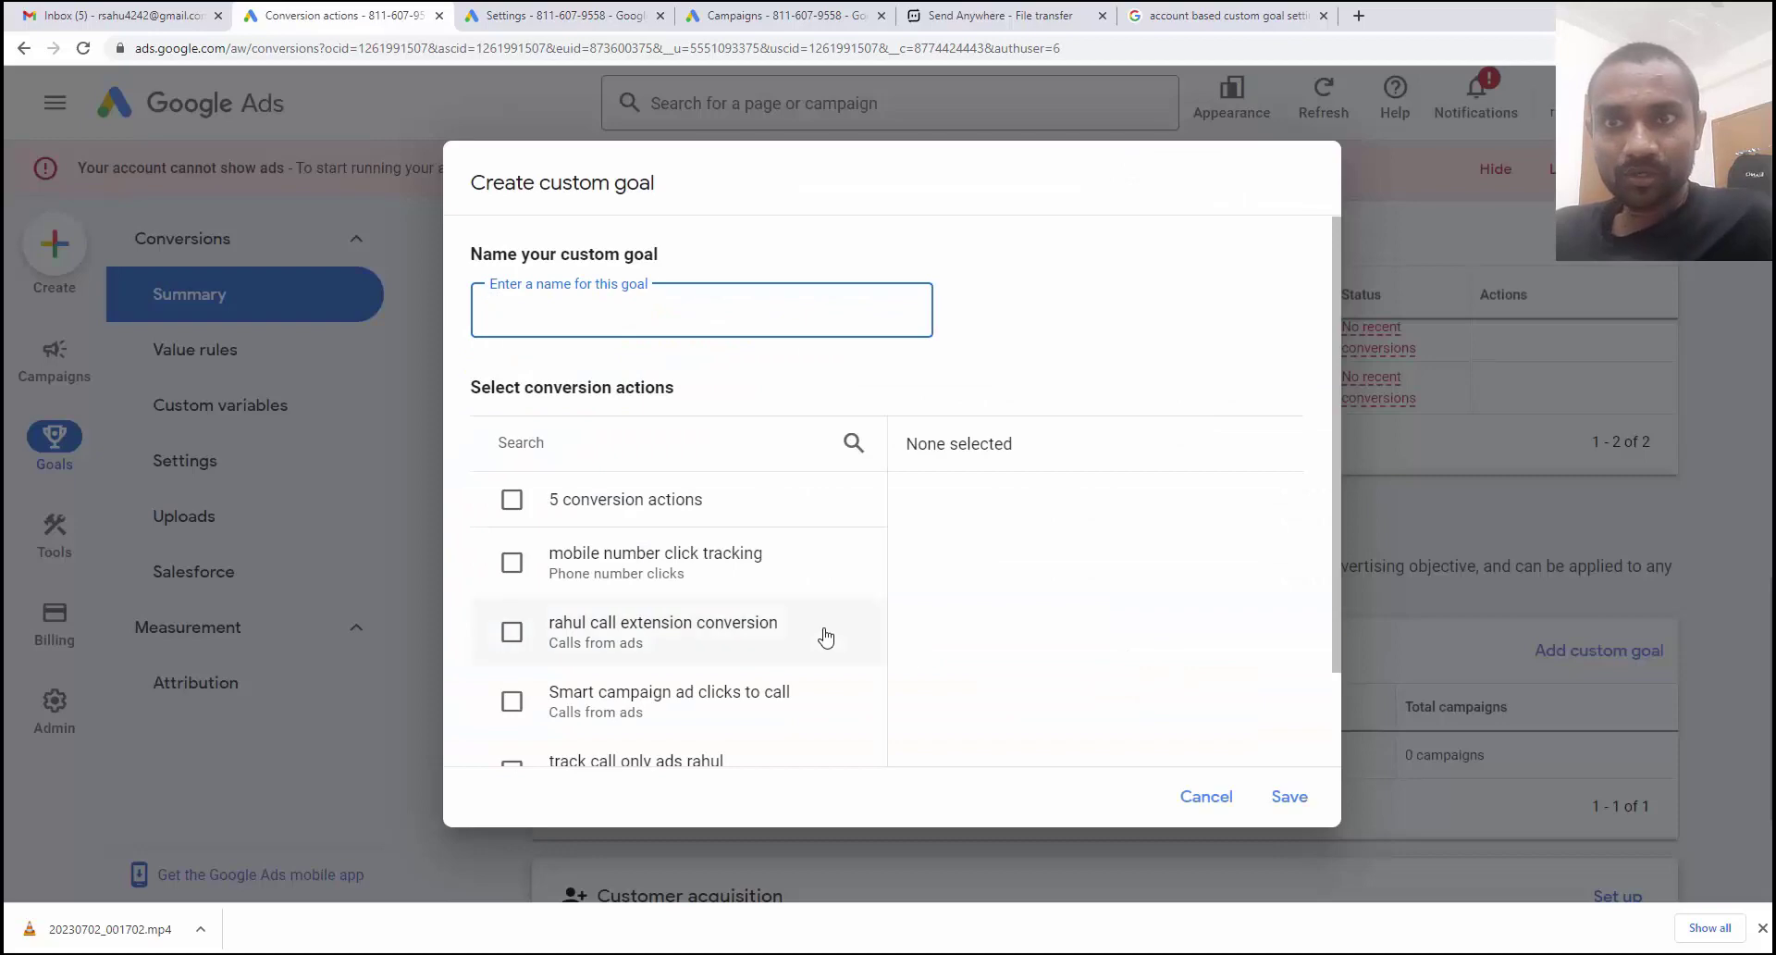
scroll(710, 717, down, 1)
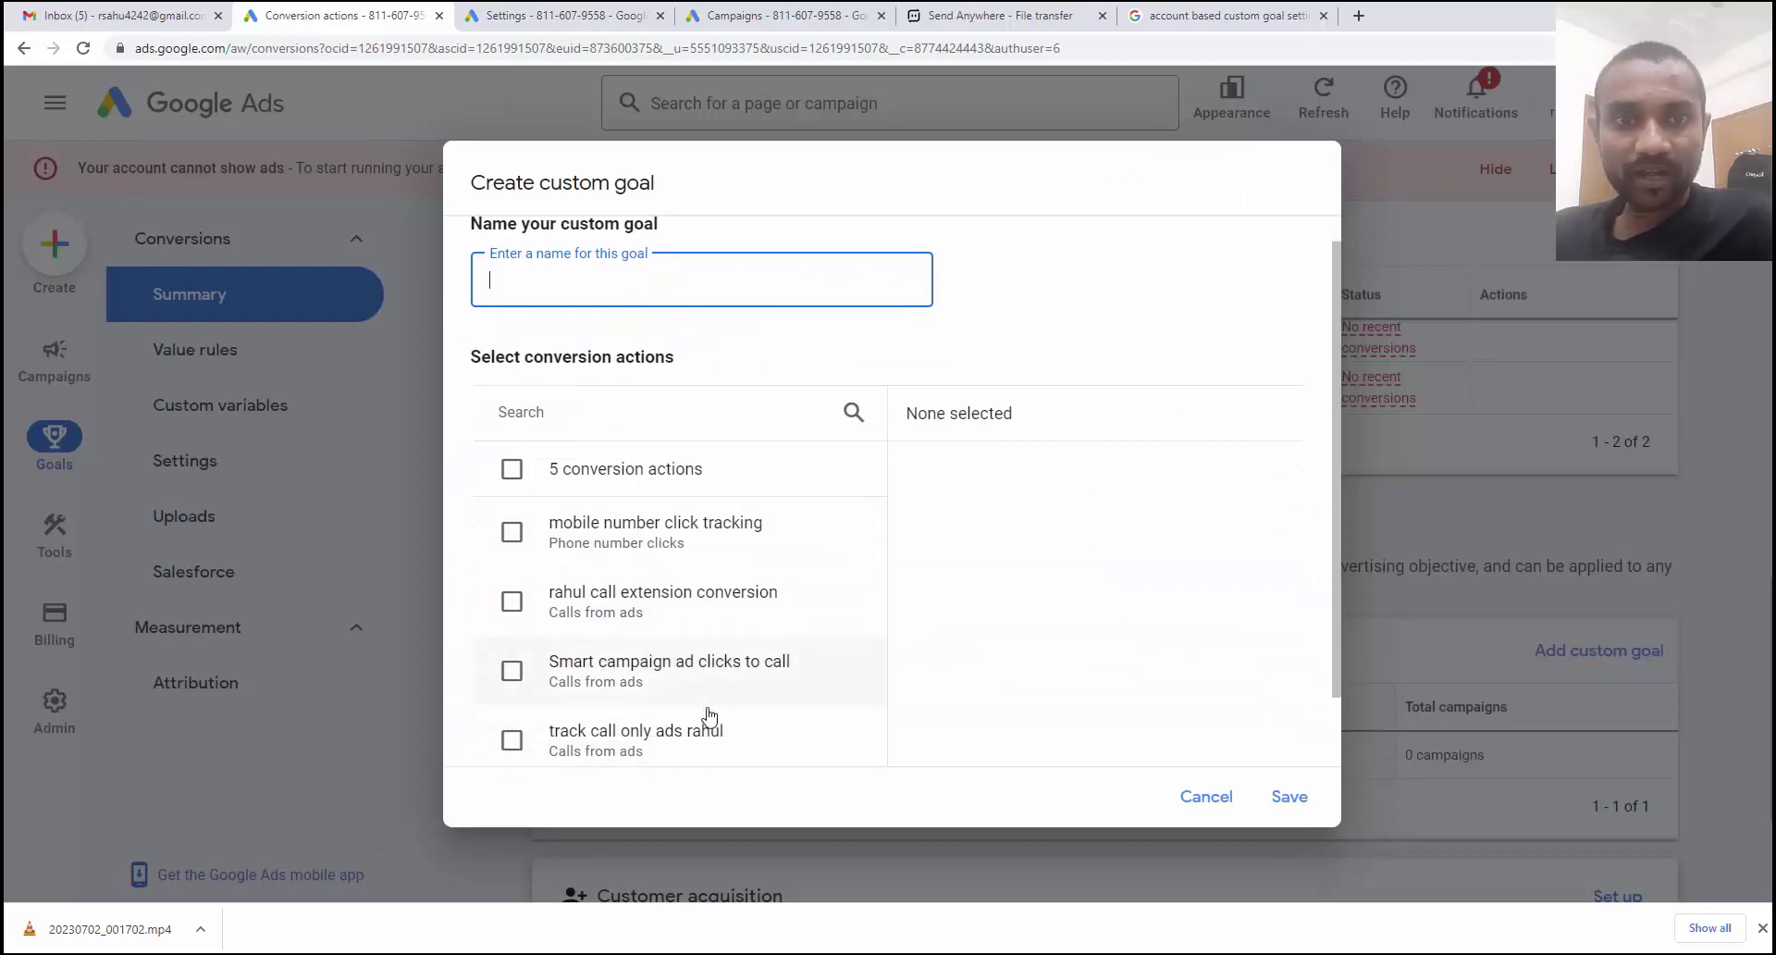
key(Escape)
click(555, 16)
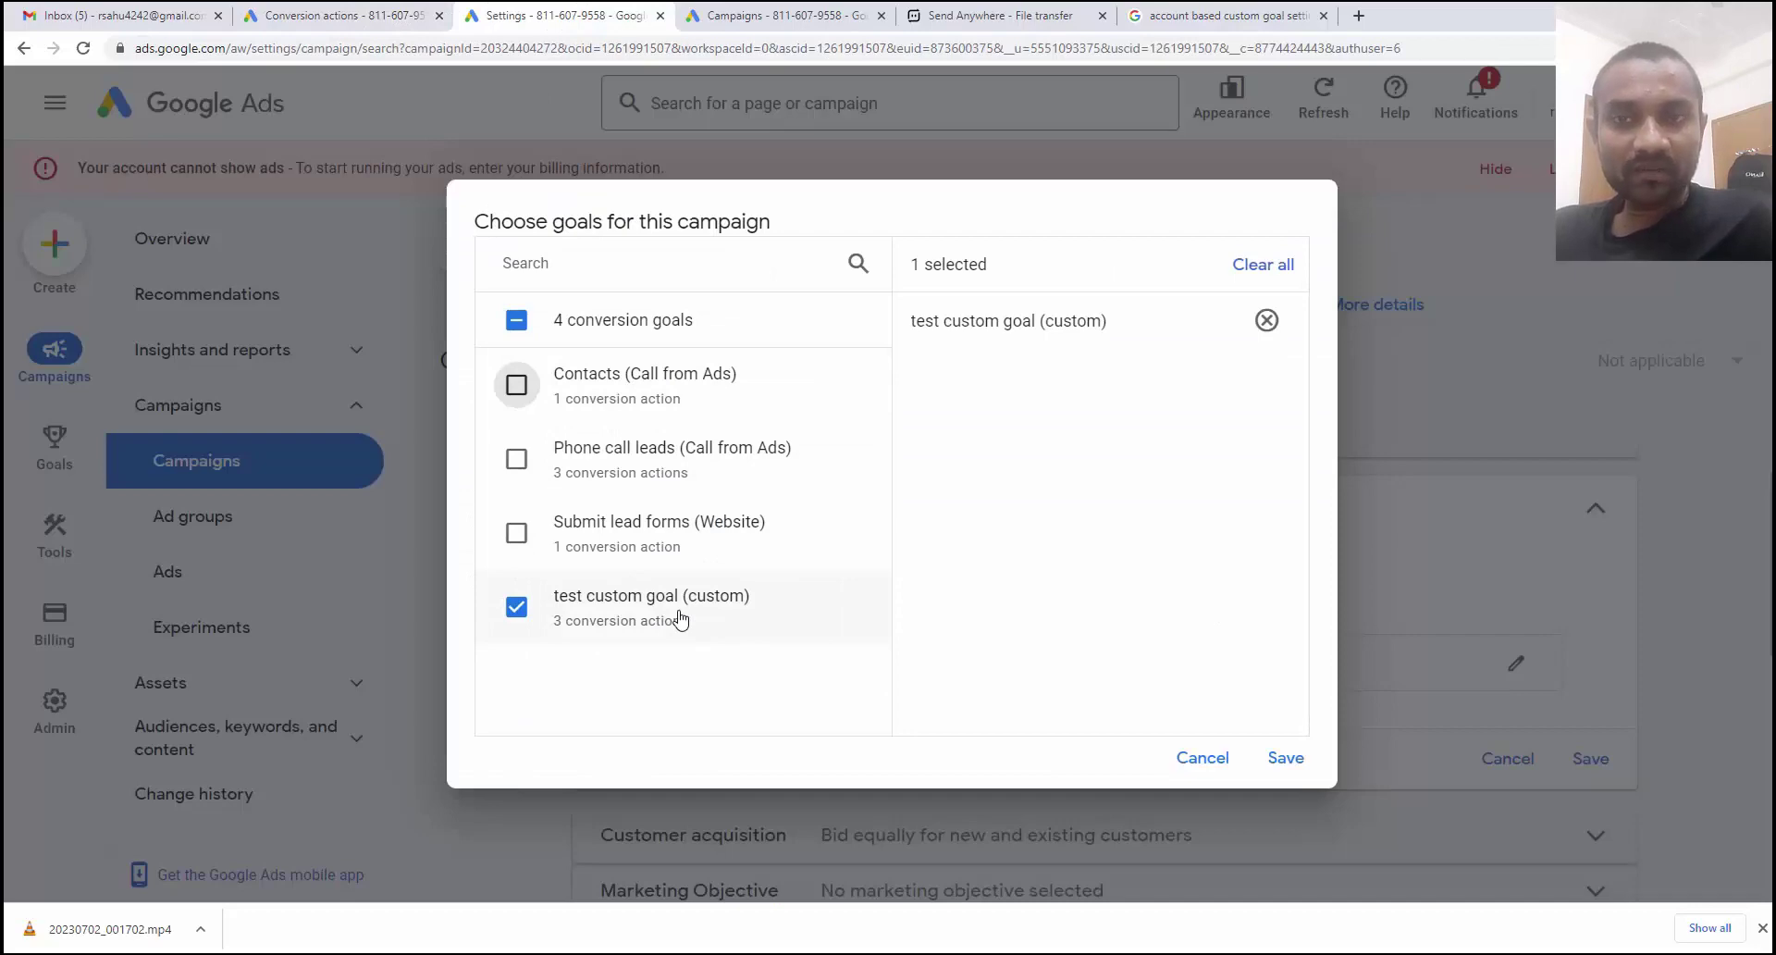
click(403, 16)
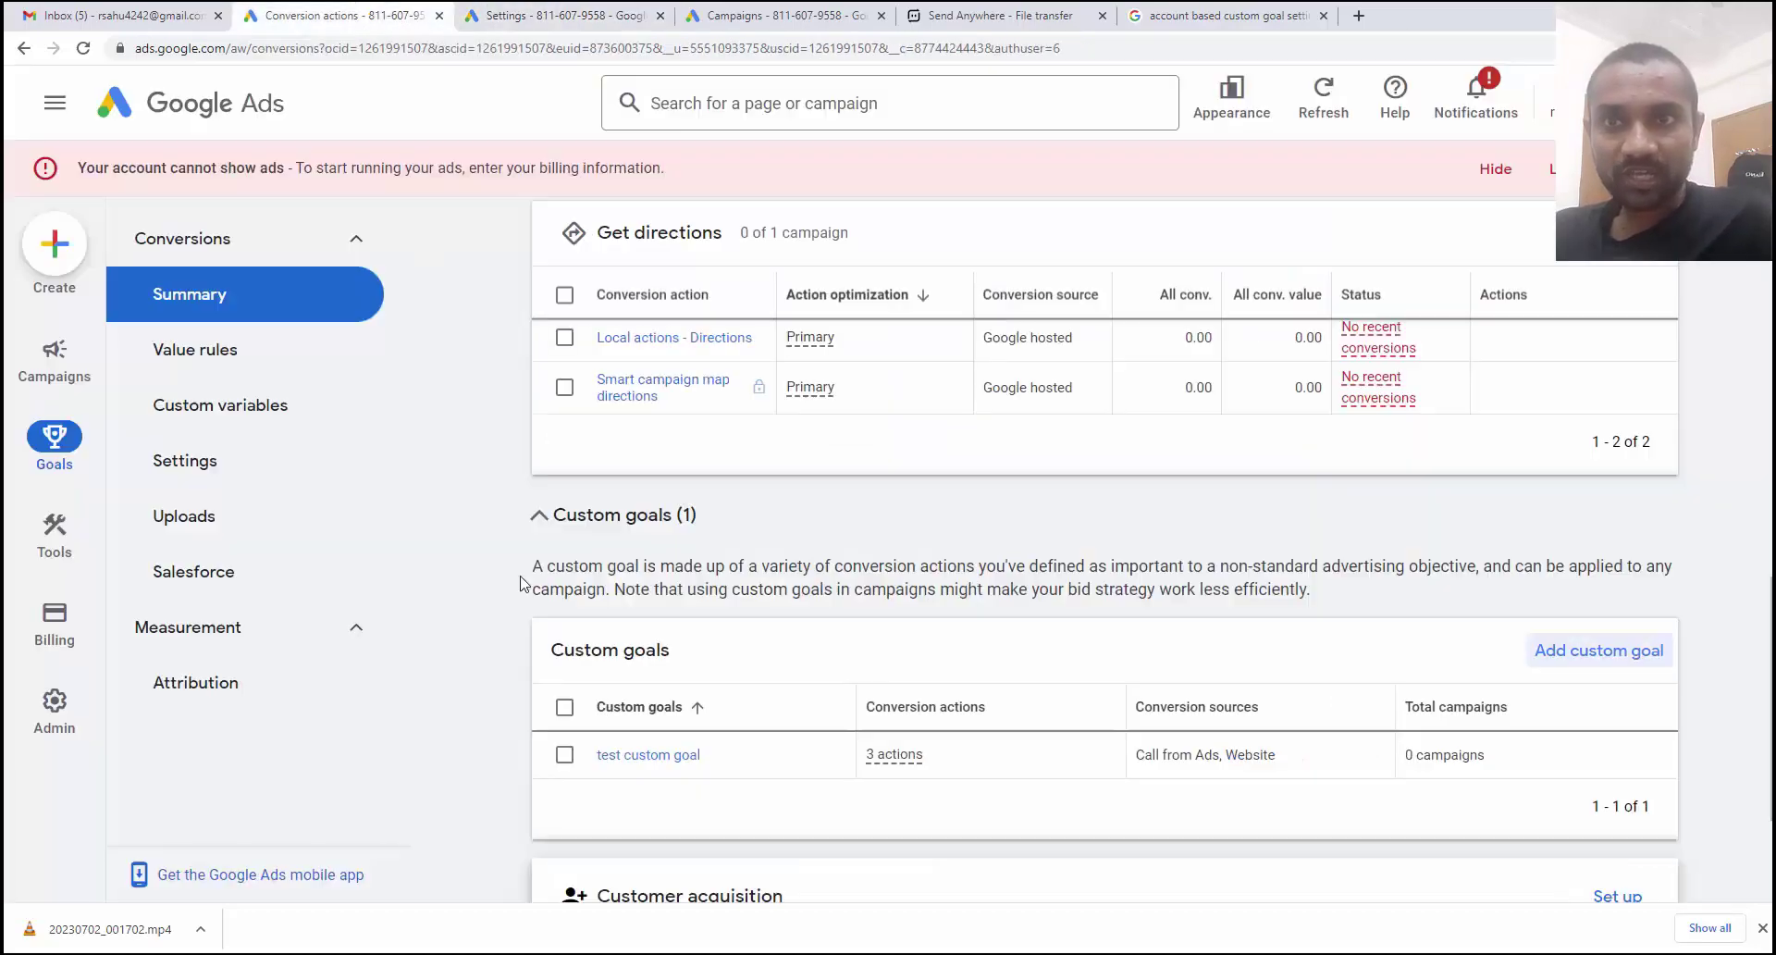
Return to the campaign's goal selection and save "test custom goal (custom)" as its campaign-specific goal.
click(498, 10)
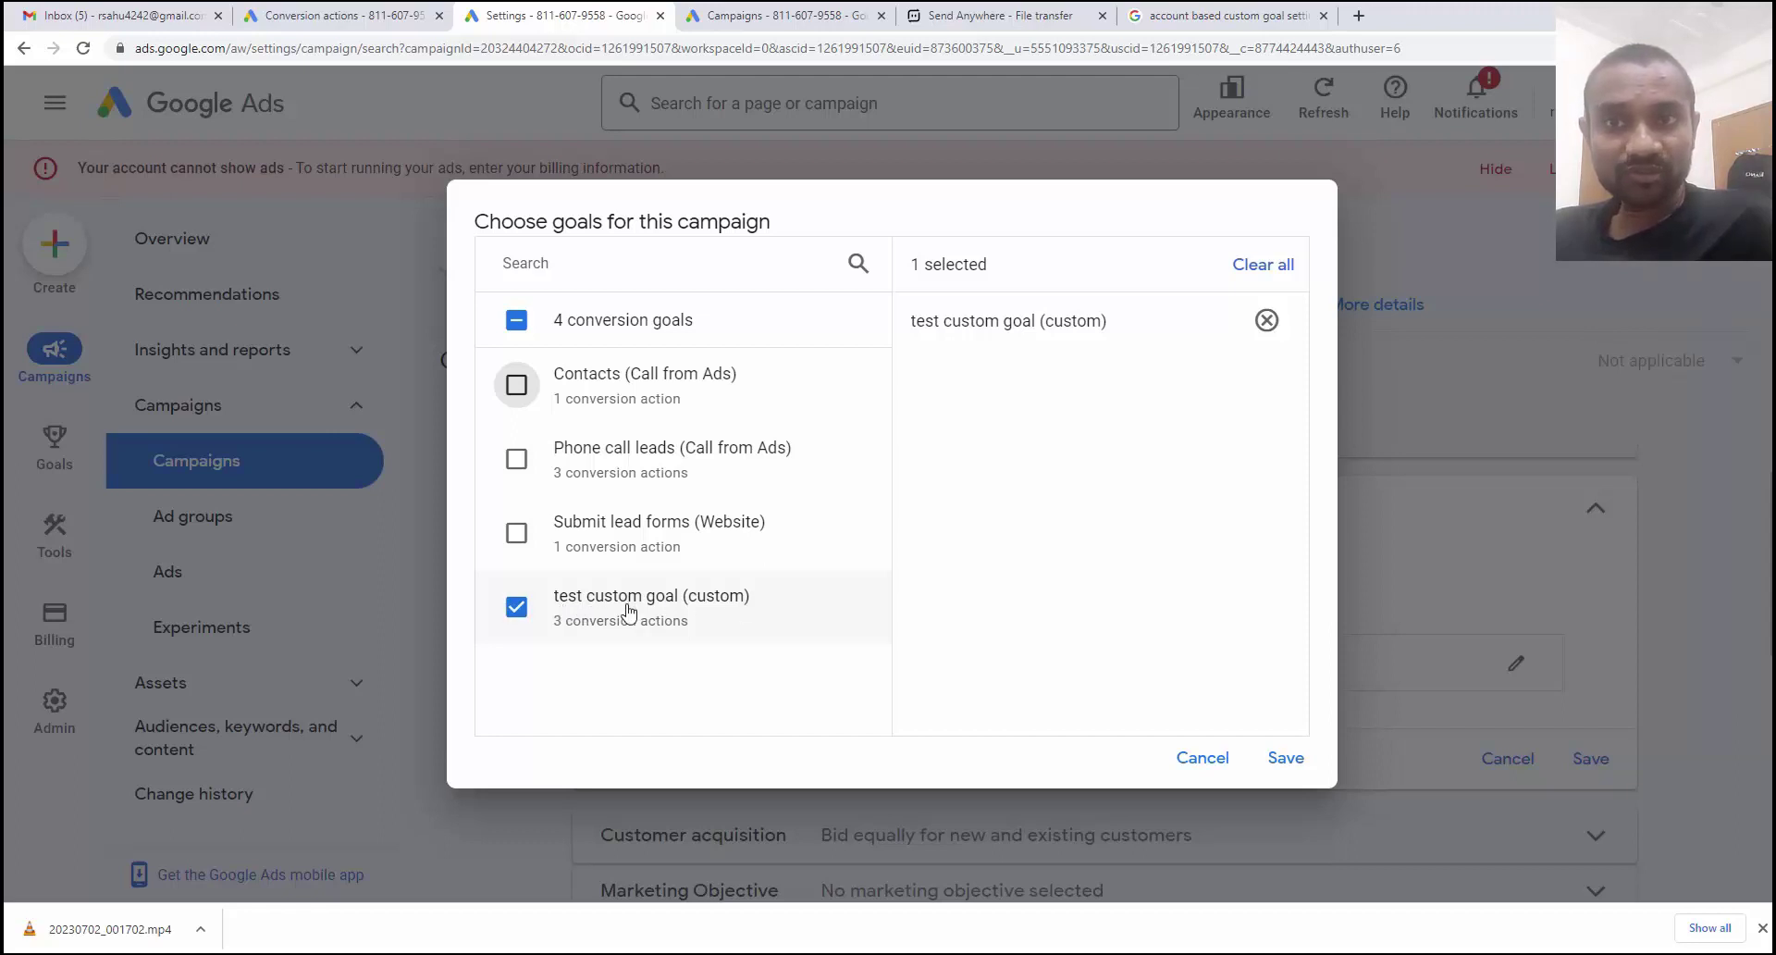
click(1300, 761)
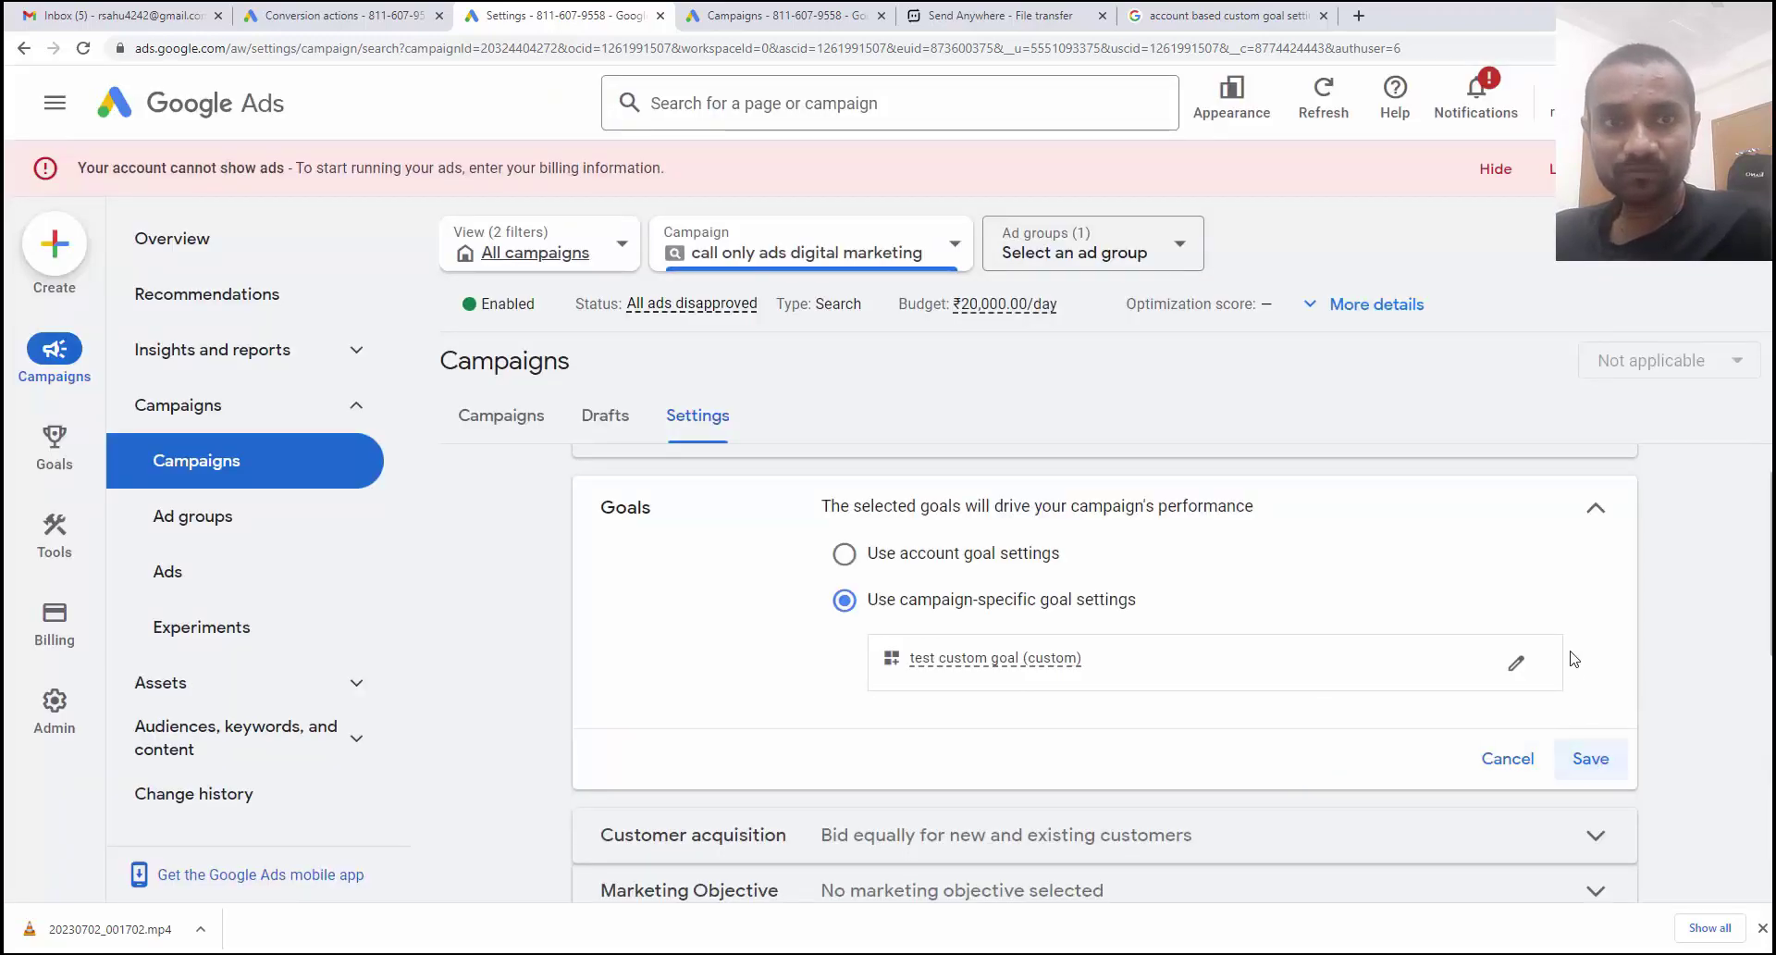
scroll(1574, 659, up, 1)
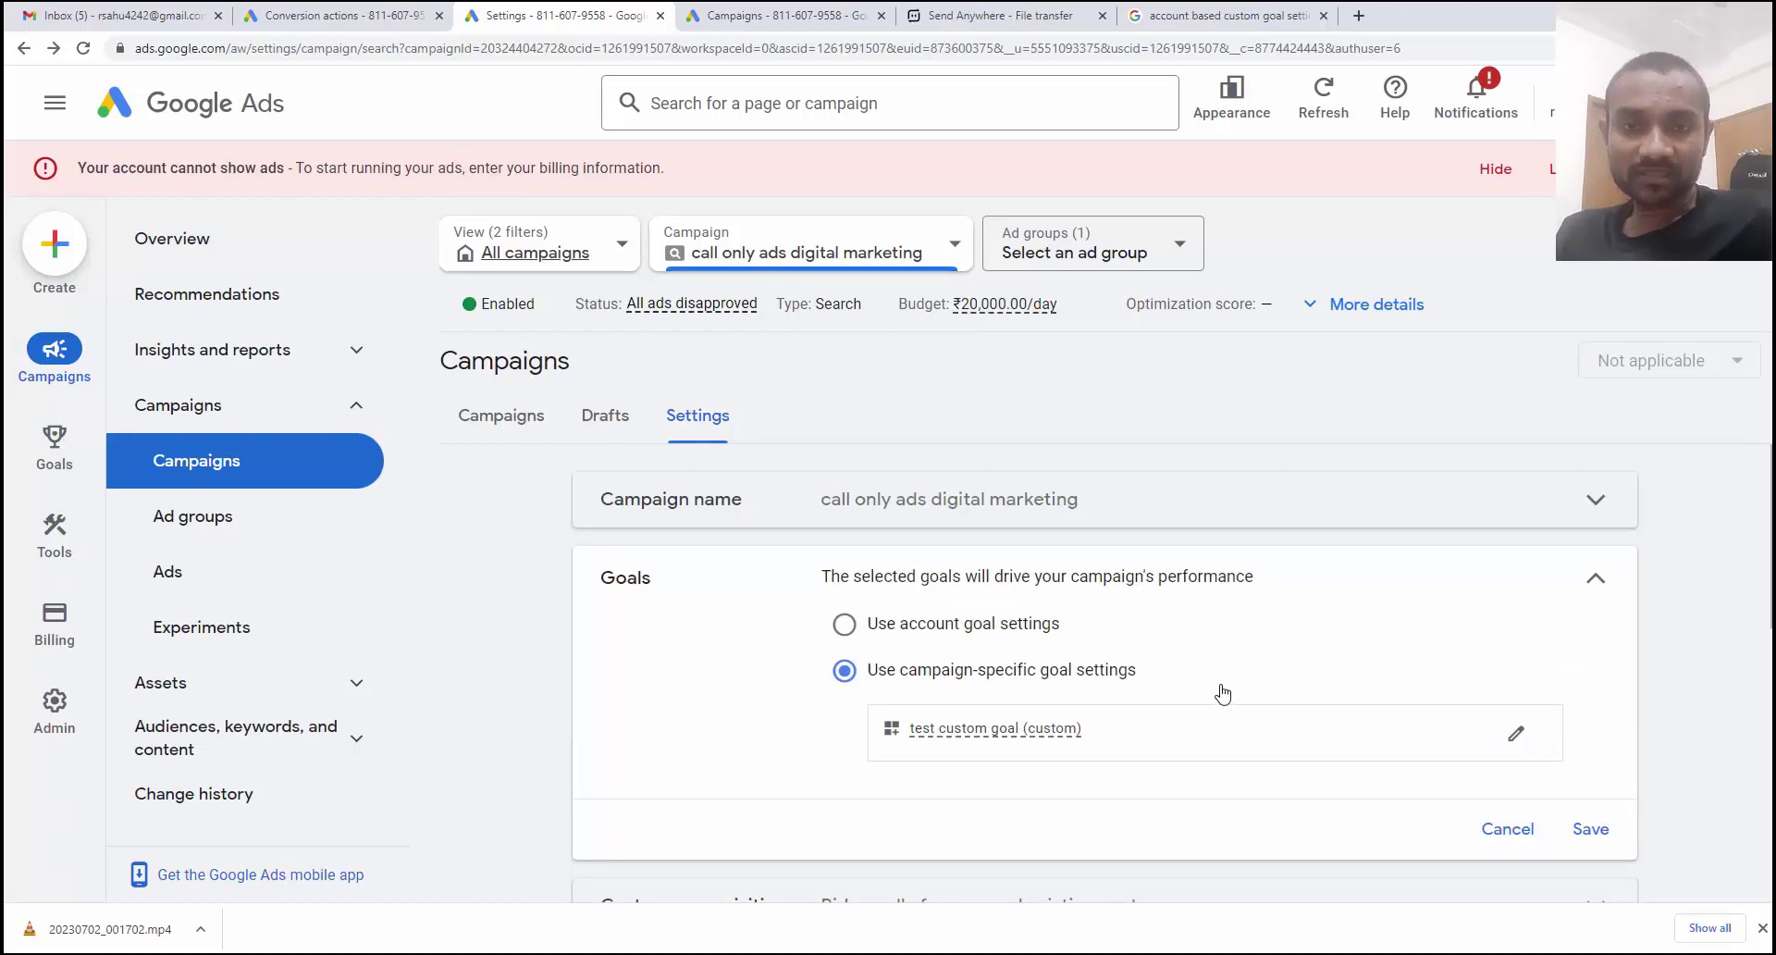
Check on the conversions summary which campaigns use "test custom goal".
click(348, 15)
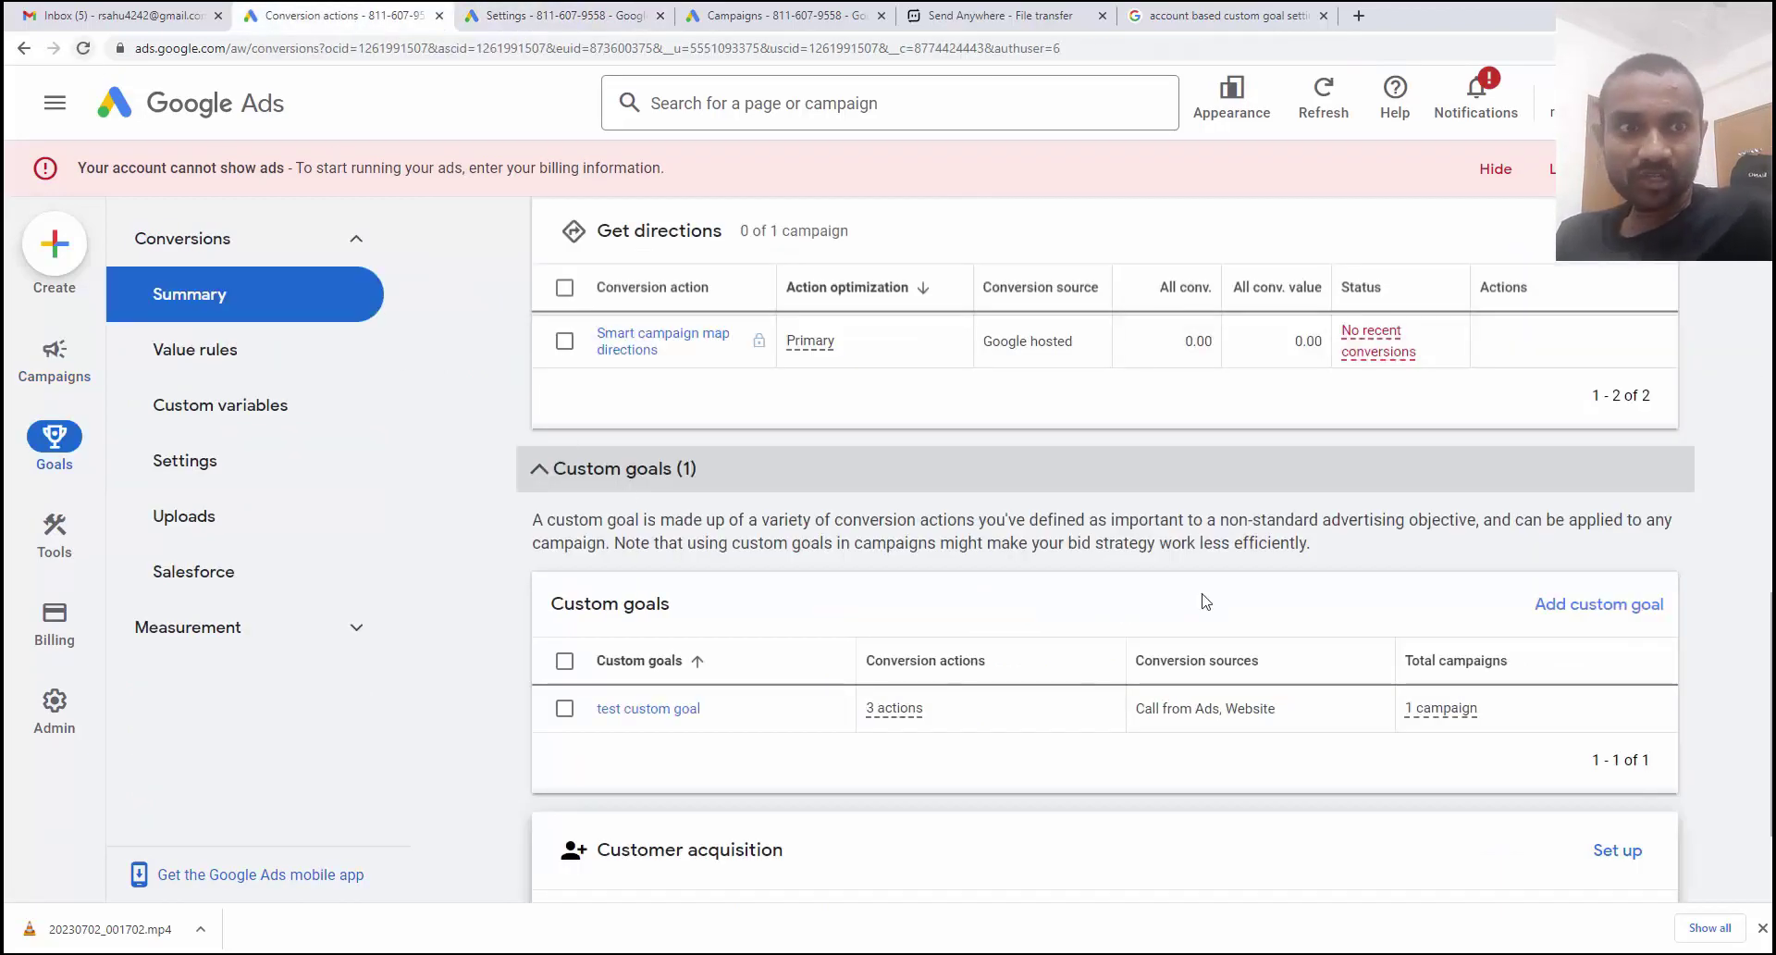
mouse_move(1411, 712)
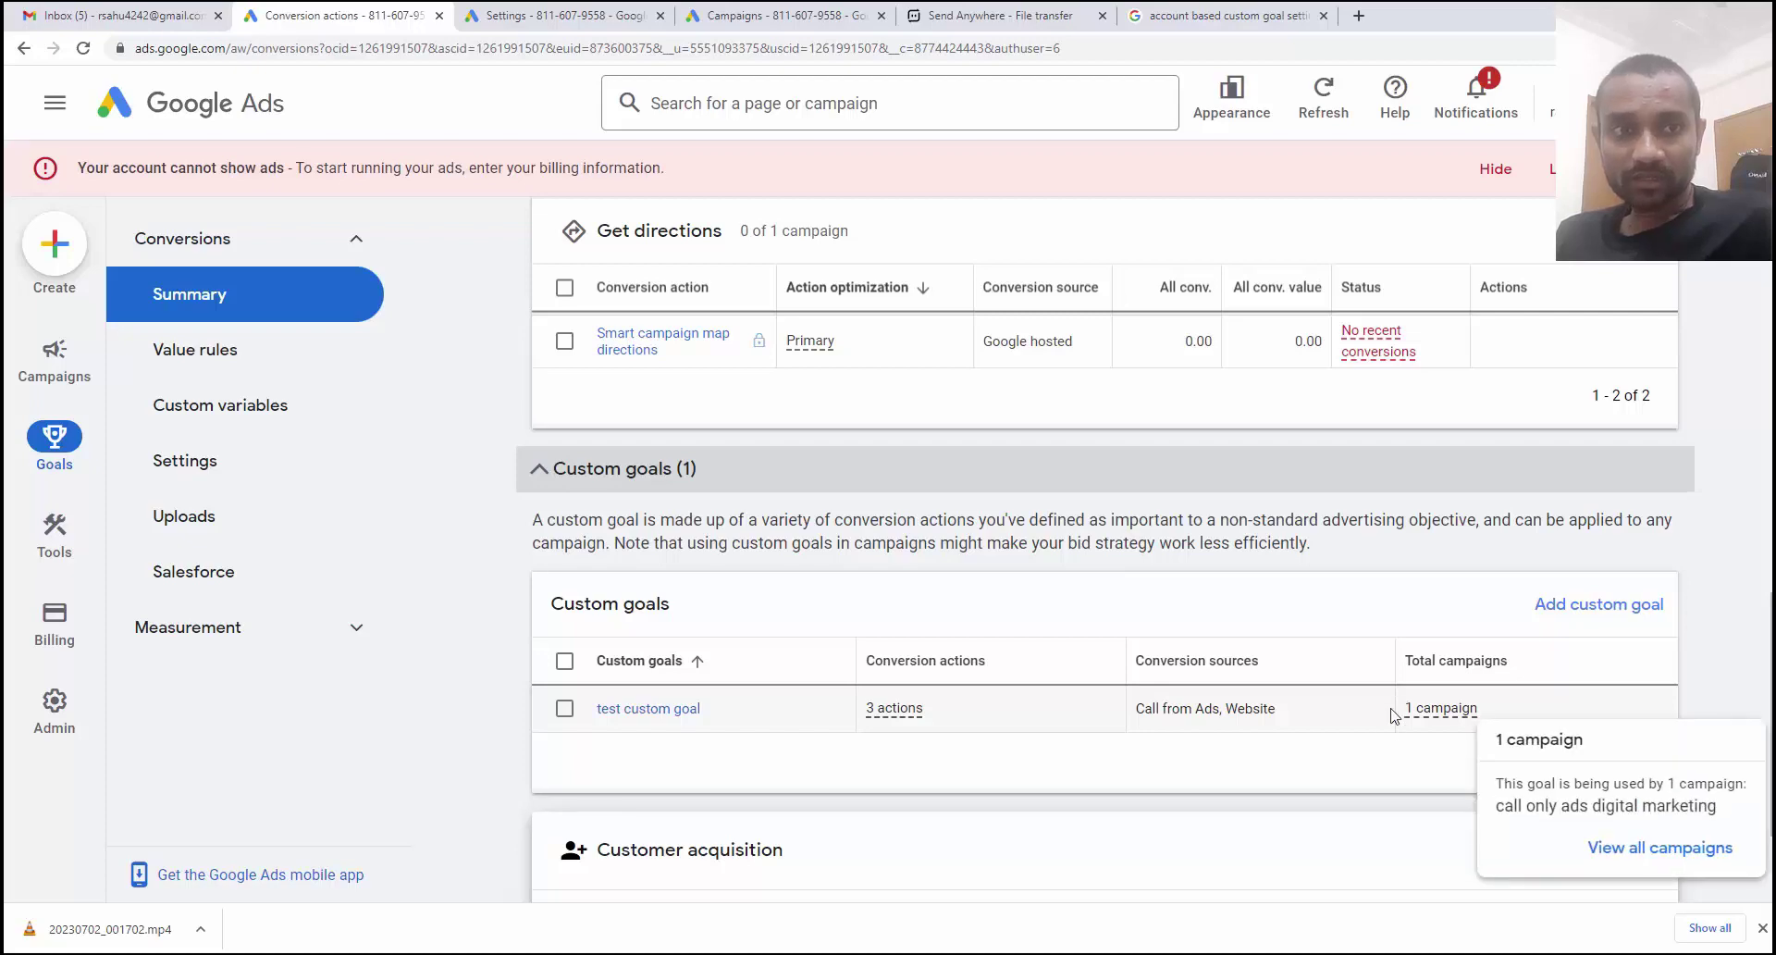
mouse_move(1461, 724)
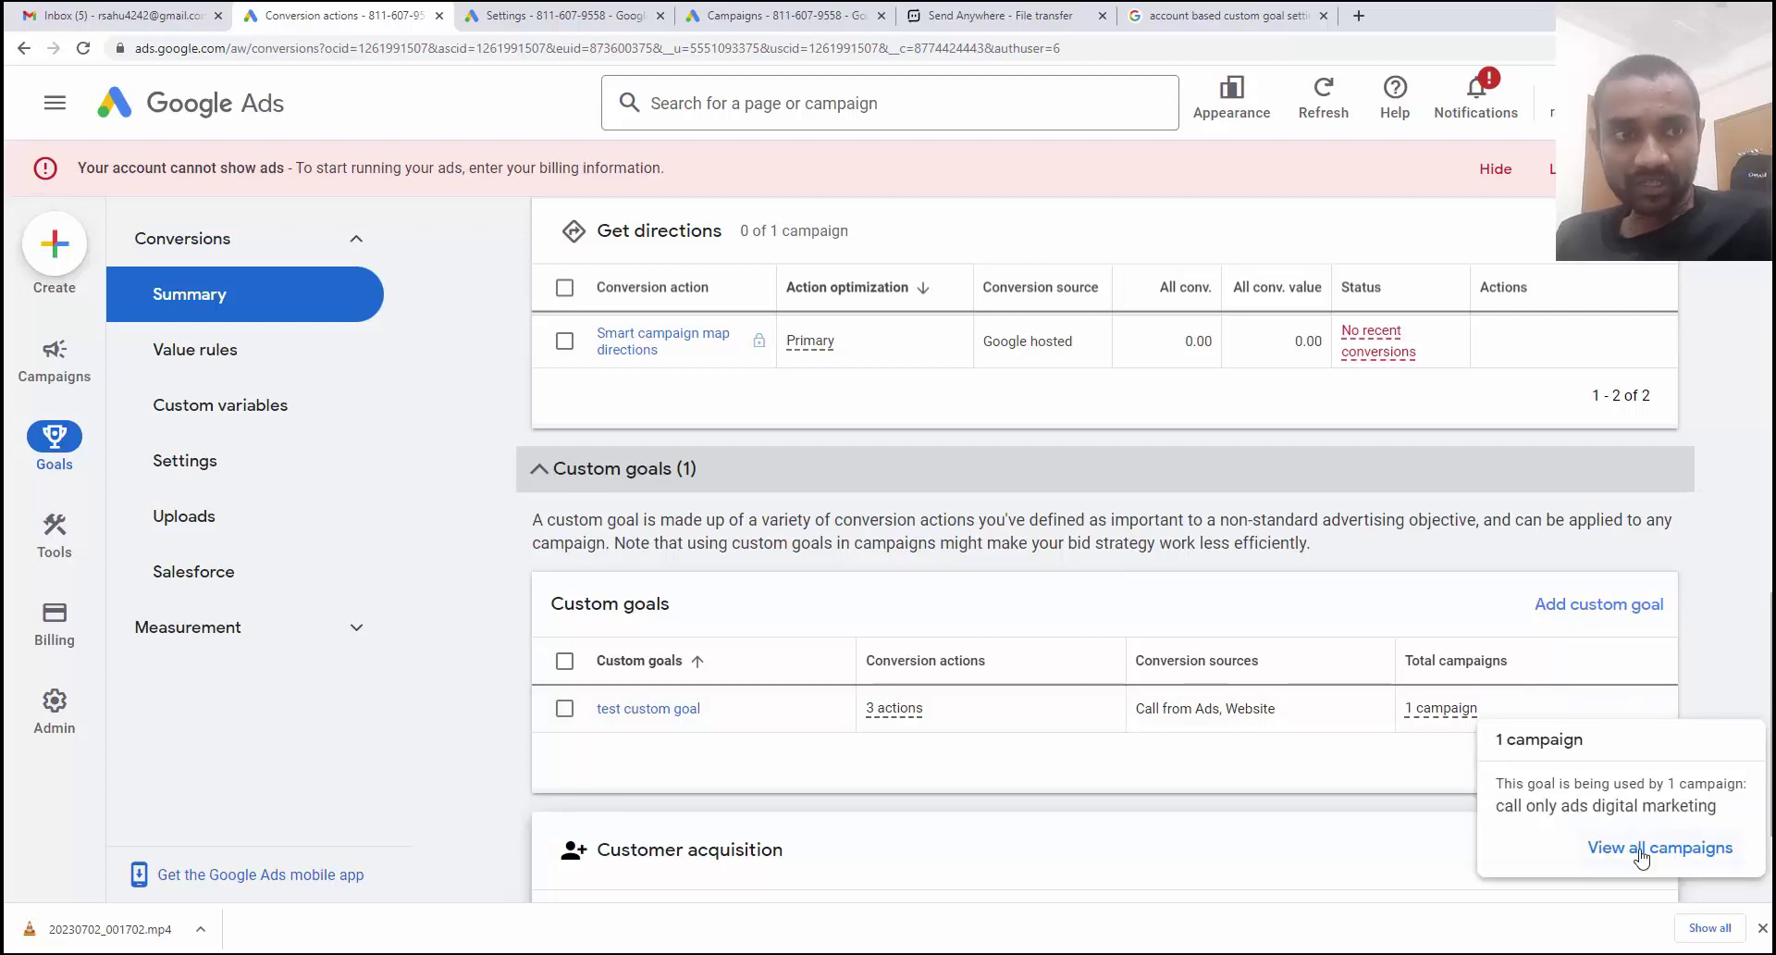